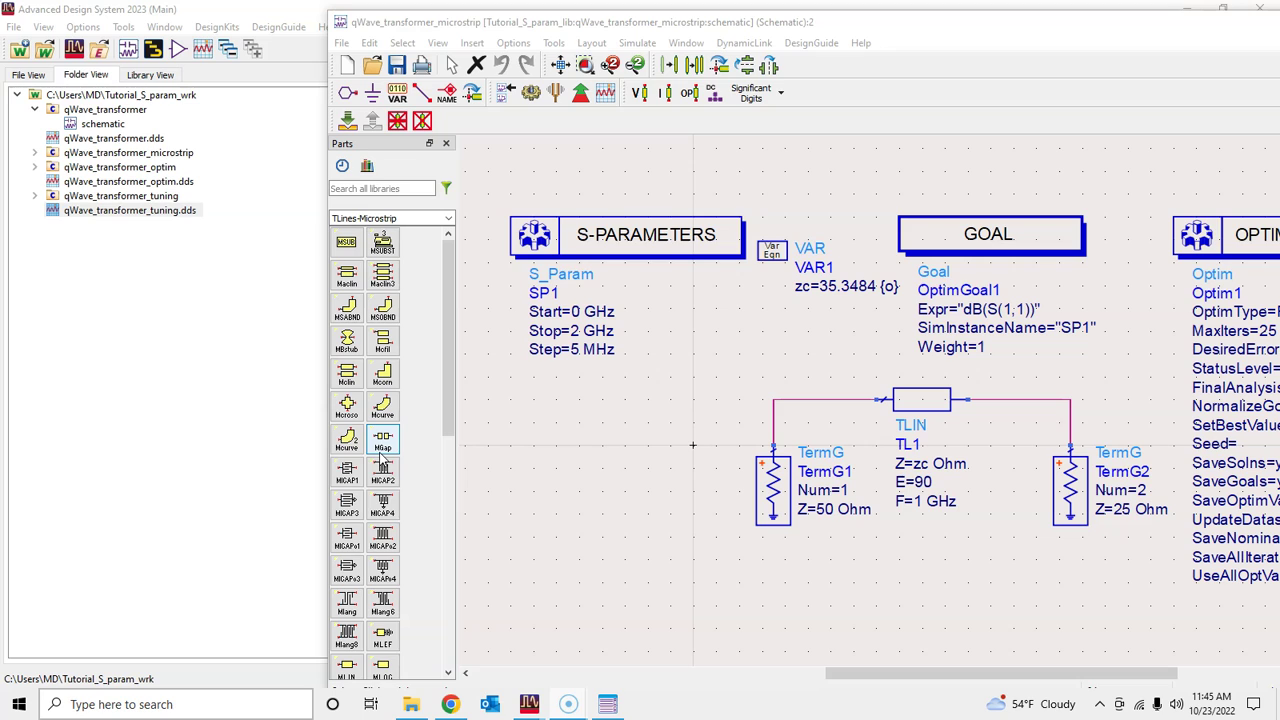
# - Expand the qWave_transformer_microstrip cell in the main window's workspace tree, and return to its schematic window
pyautogui.click(782, 404)
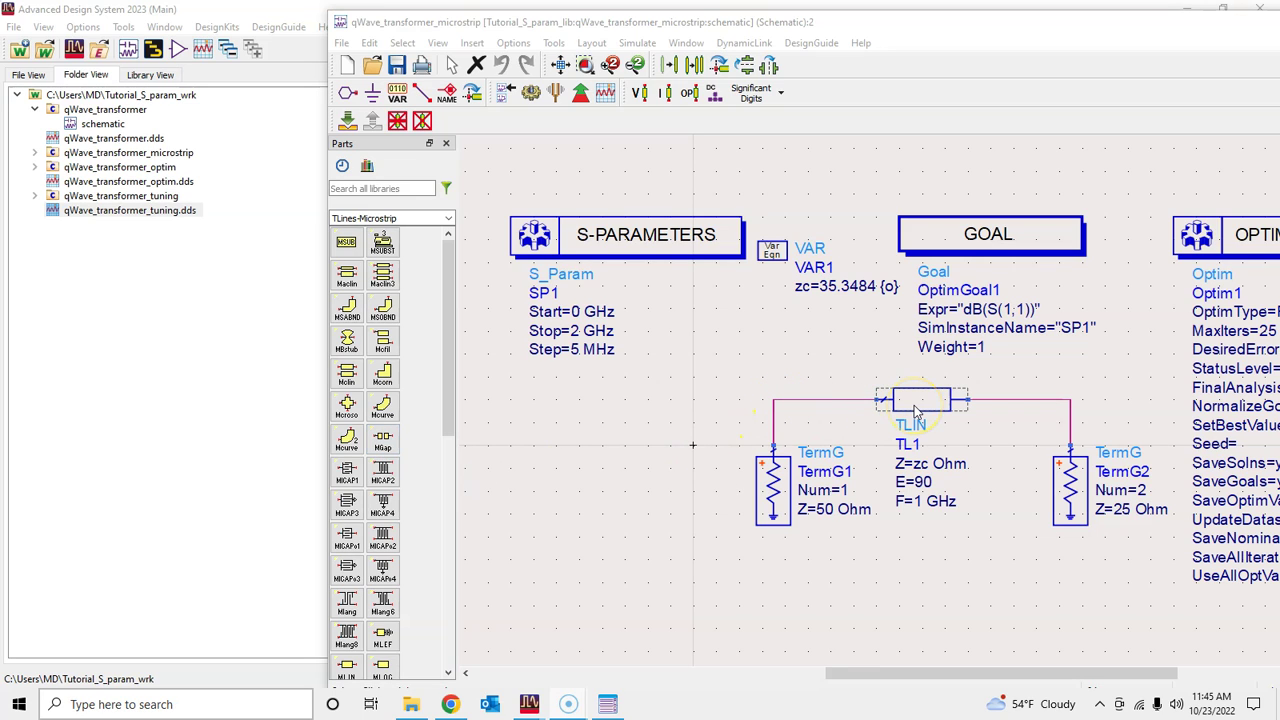
pyautogui.click(814, 310)
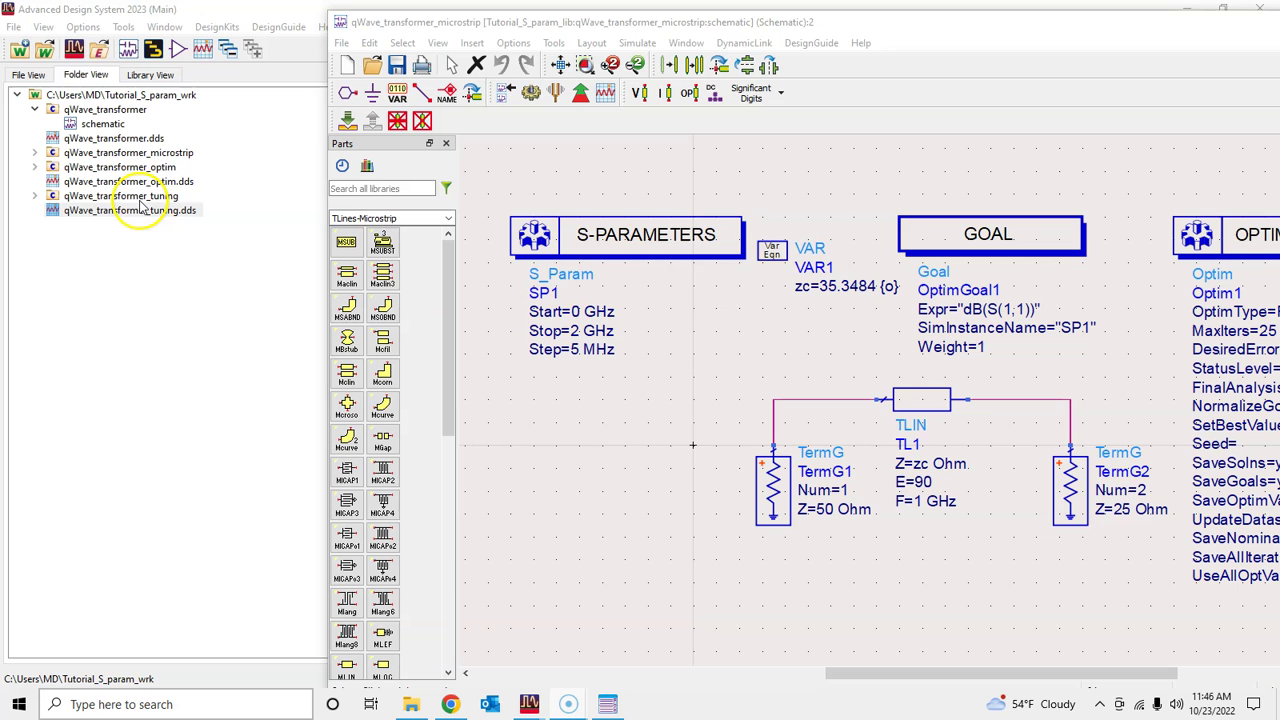
pyautogui.moveTo(505, 27); pyautogui.dragTo(460, 39)
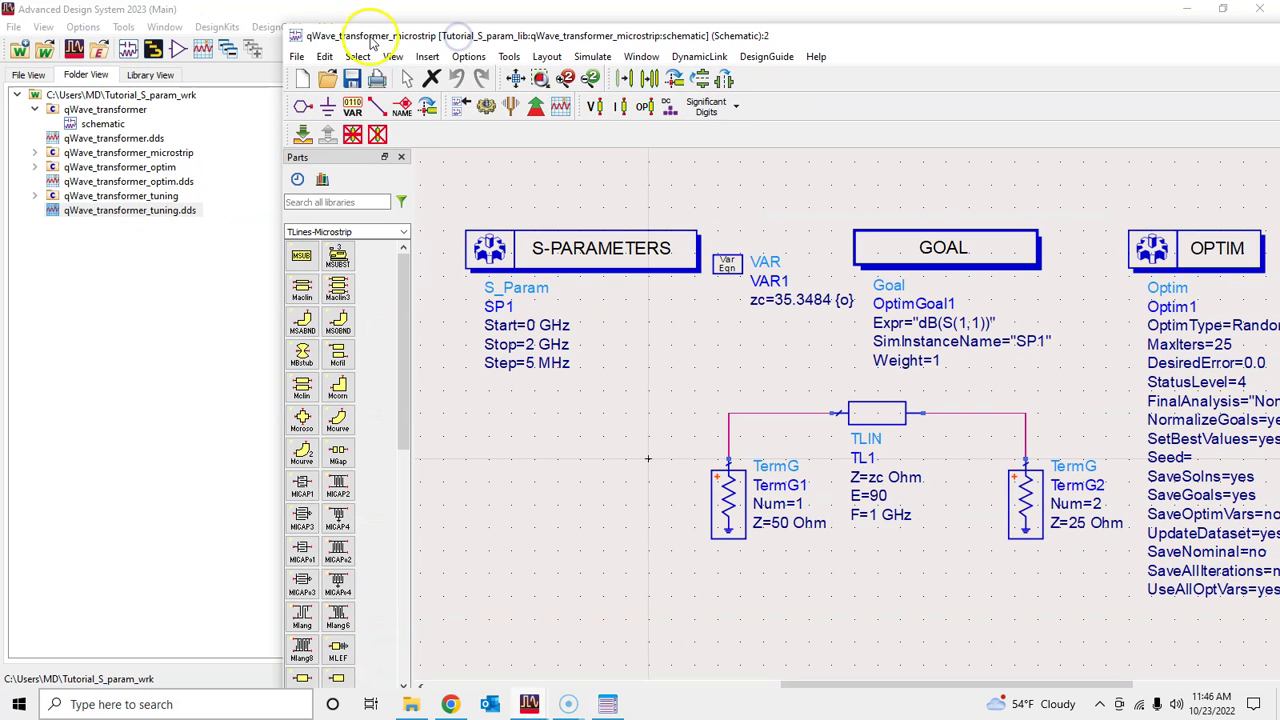
pyautogui.click(35, 153)
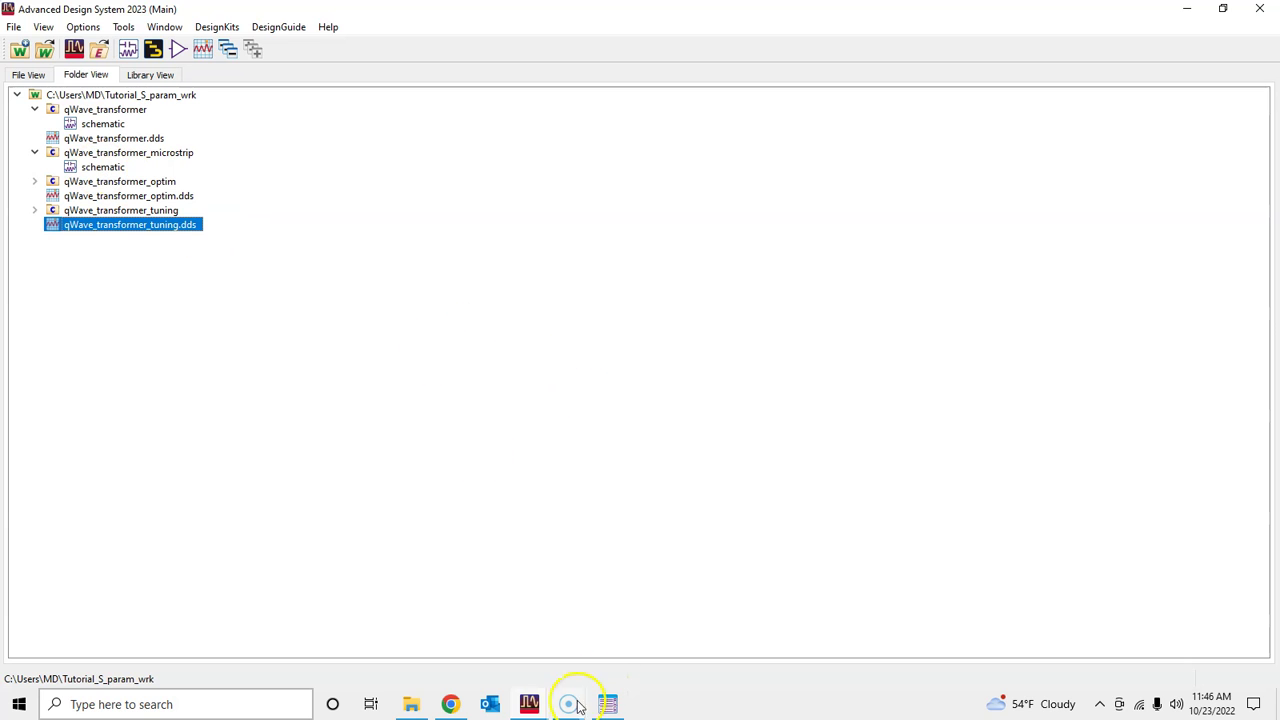
pyautogui.click(529, 704)
pyautogui.click(623, 654)
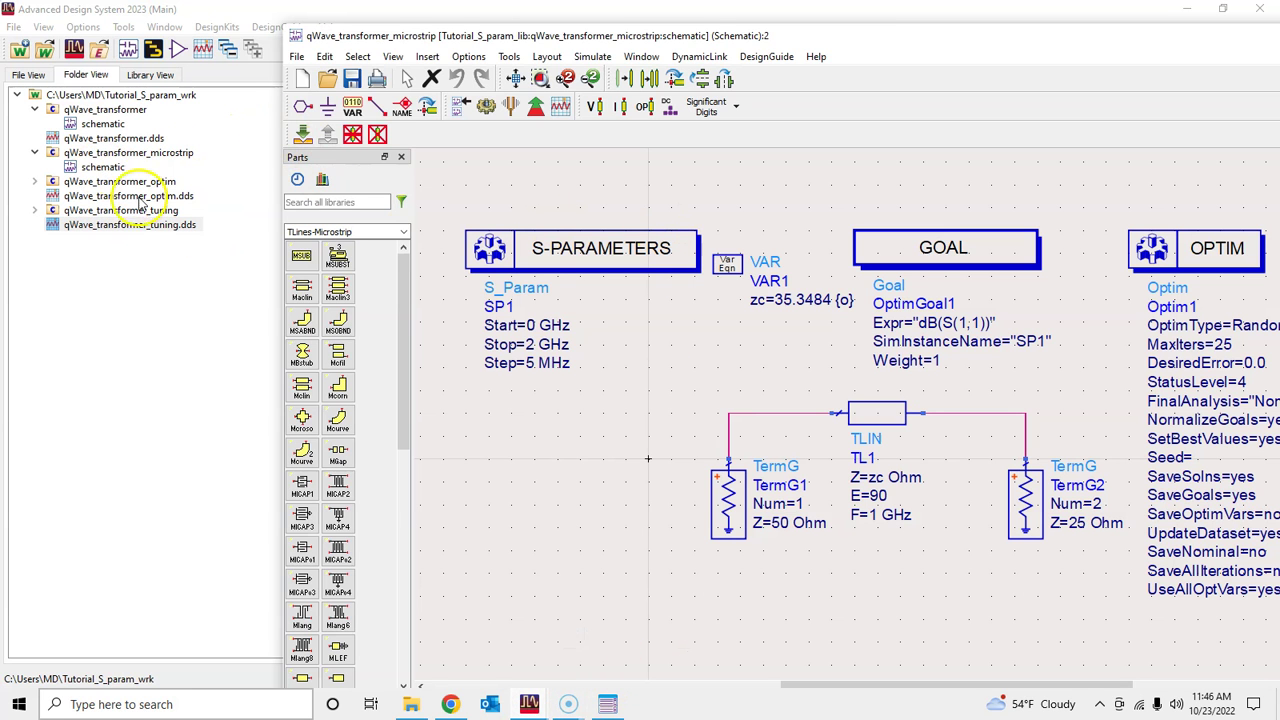
# - Reposition the schematic window so the whole circuit, including the OPTIM block, fits on screen
pyautogui.click(297, 56)
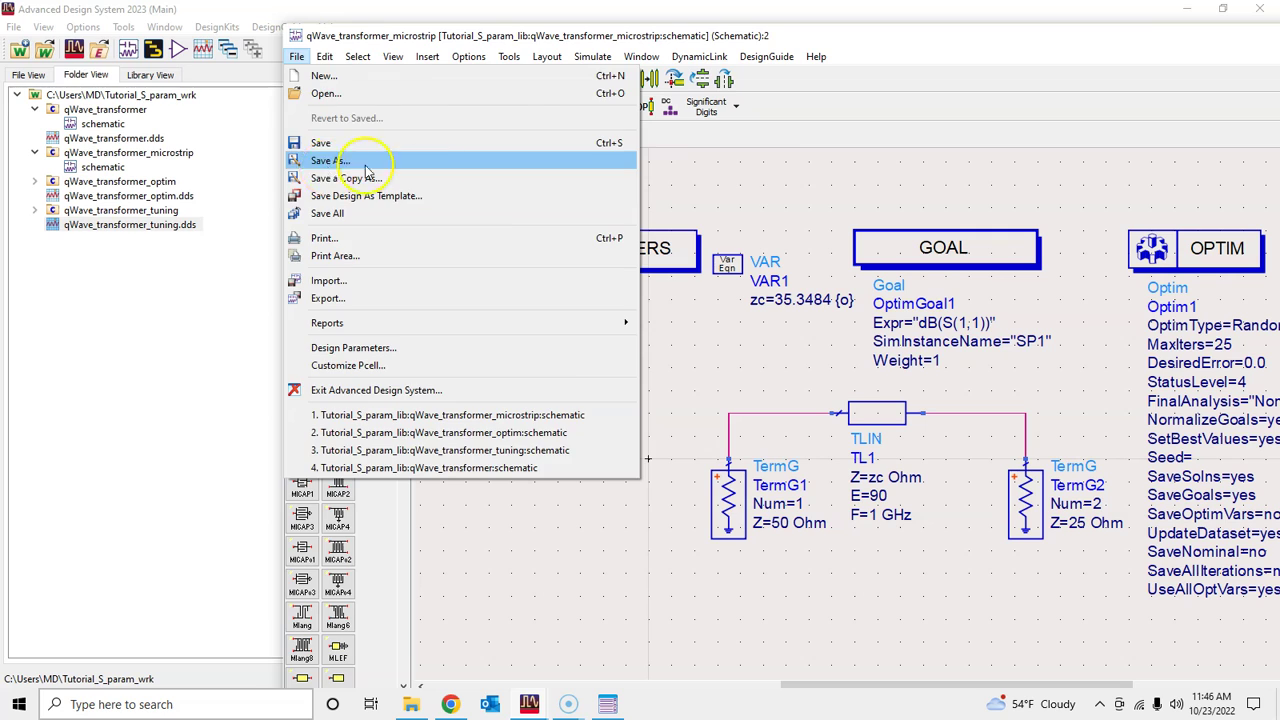
pyautogui.click(329, 163)
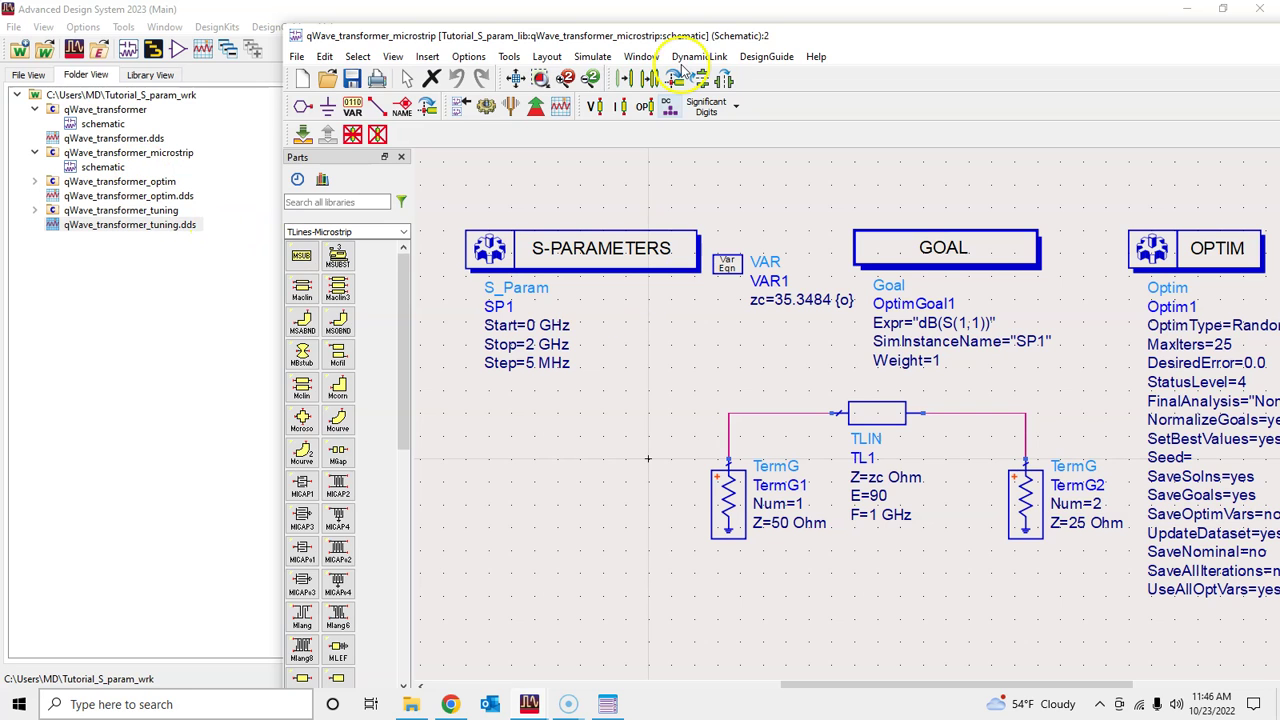
pyautogui.moveTo(678, 38); pyautogui.dragTo(510, 28)
pyautogui.moveTo(600, 24); pyautogui.dragTo(492, 18)
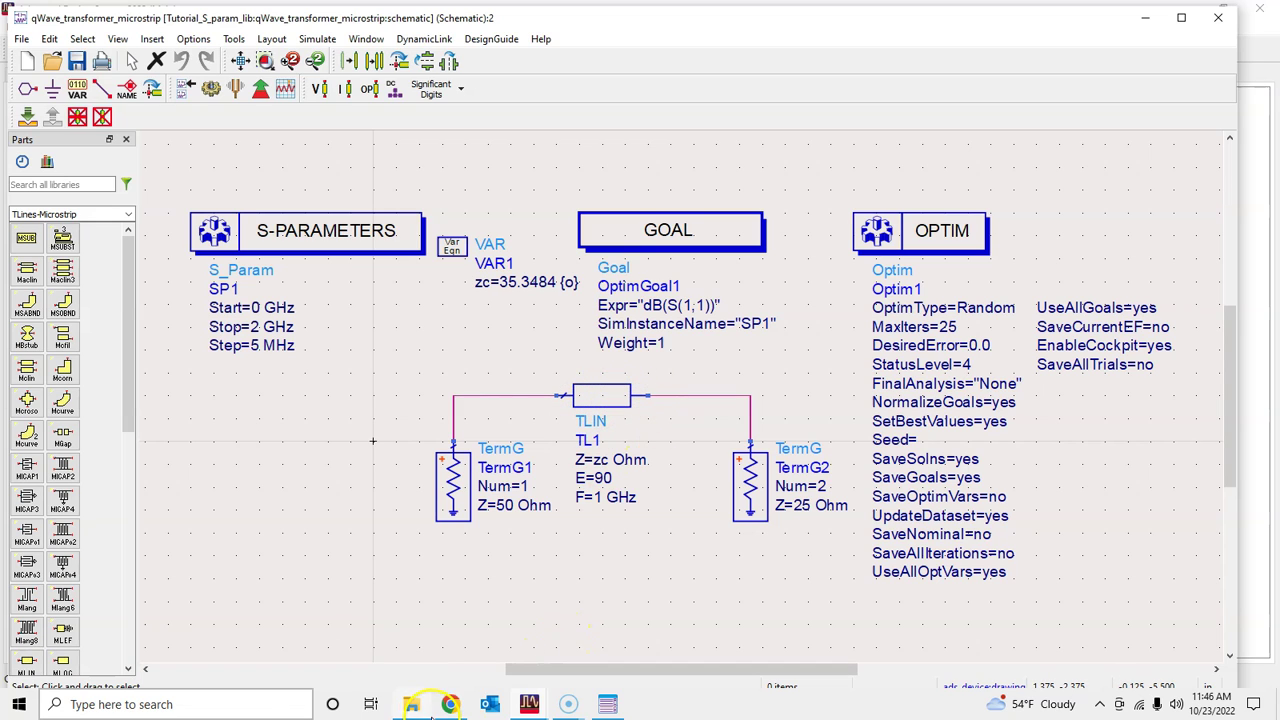
# - Switch to Chrome and examine the microstrip cross-section and electromagnetic field diagrams in the Sierra Circuits article
pyautogui.click(449, 704)
pyautogui.scroll(5, 617, 363)
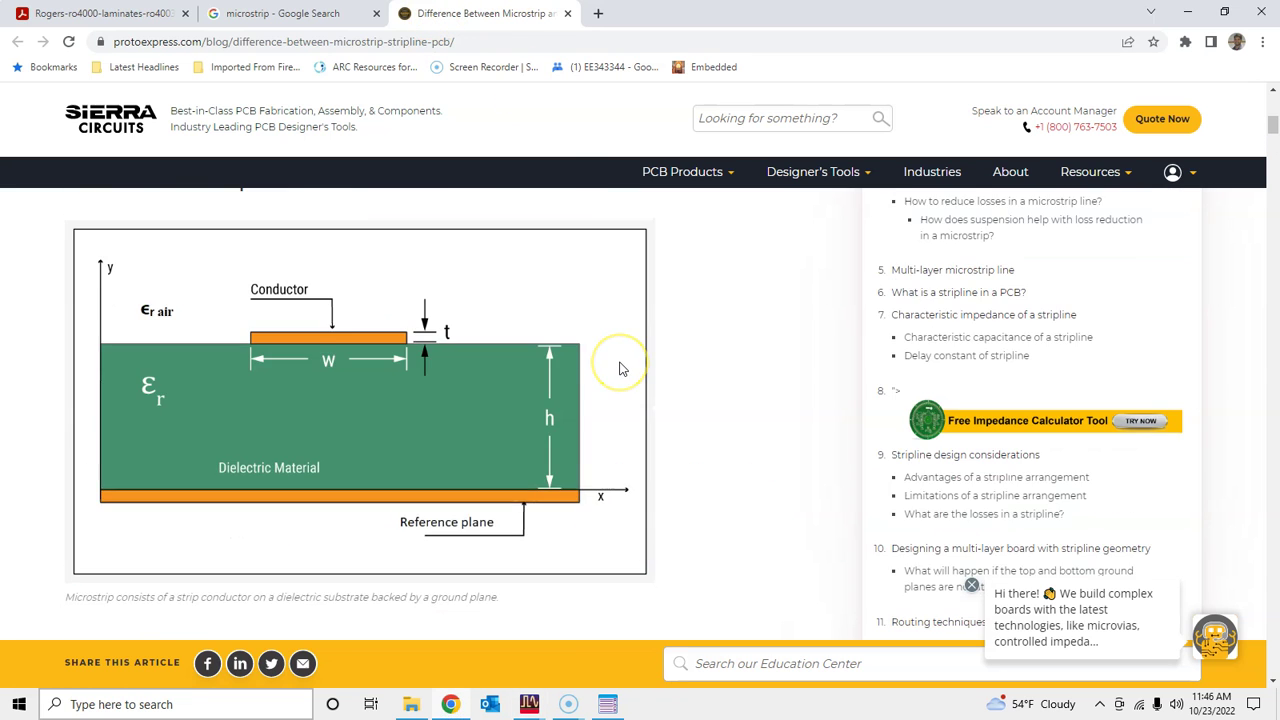
pyautogui.scroll(6, 619, 369)
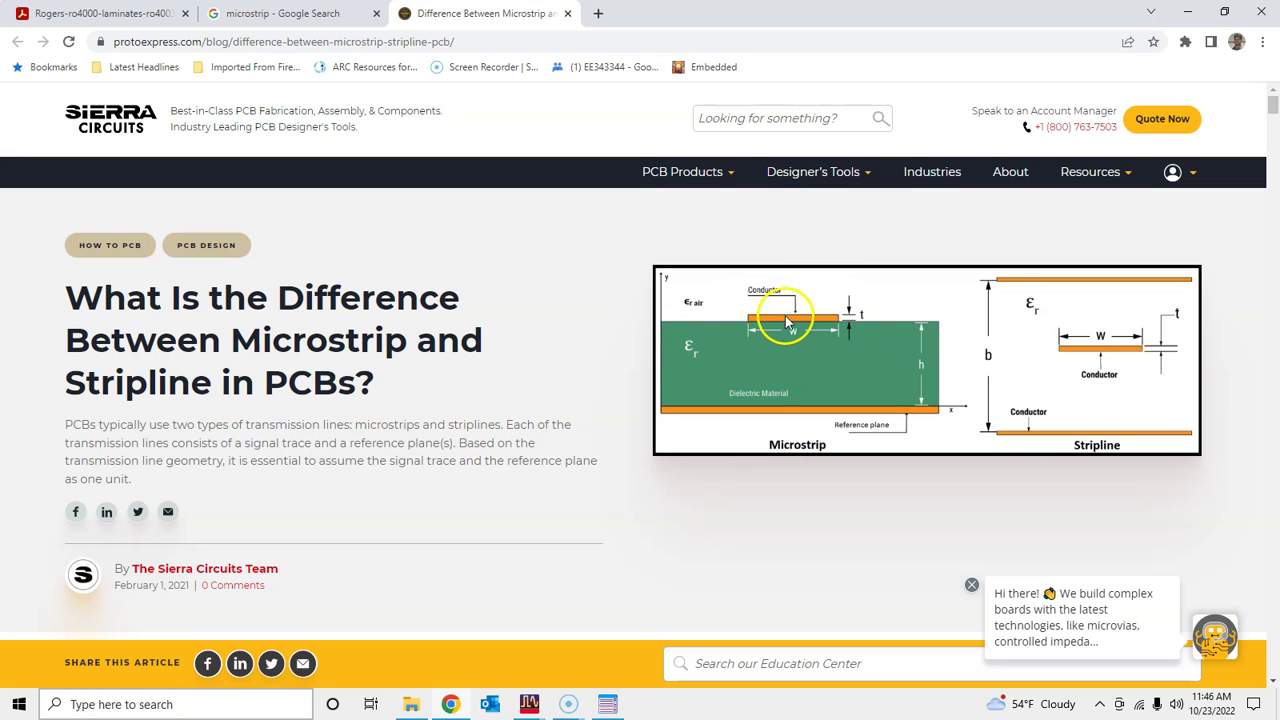
pyautogui.scroll(-8, 569, 363)
pyautogui.scroll(-8, 566, 366)
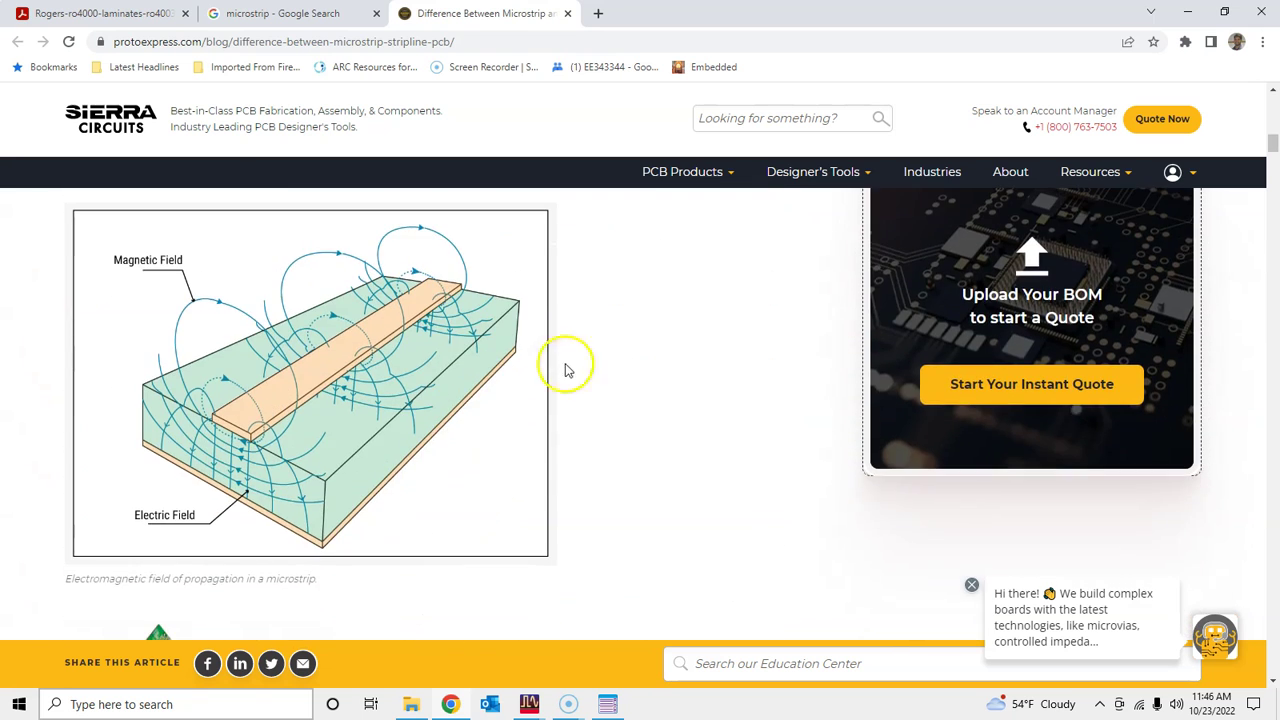
# - Compare the ideal TLIN line in the ADS schematic with the article's microstrip field diagram in Chrome, ending at the schematic
pyautogui.moveTo(531, 705)
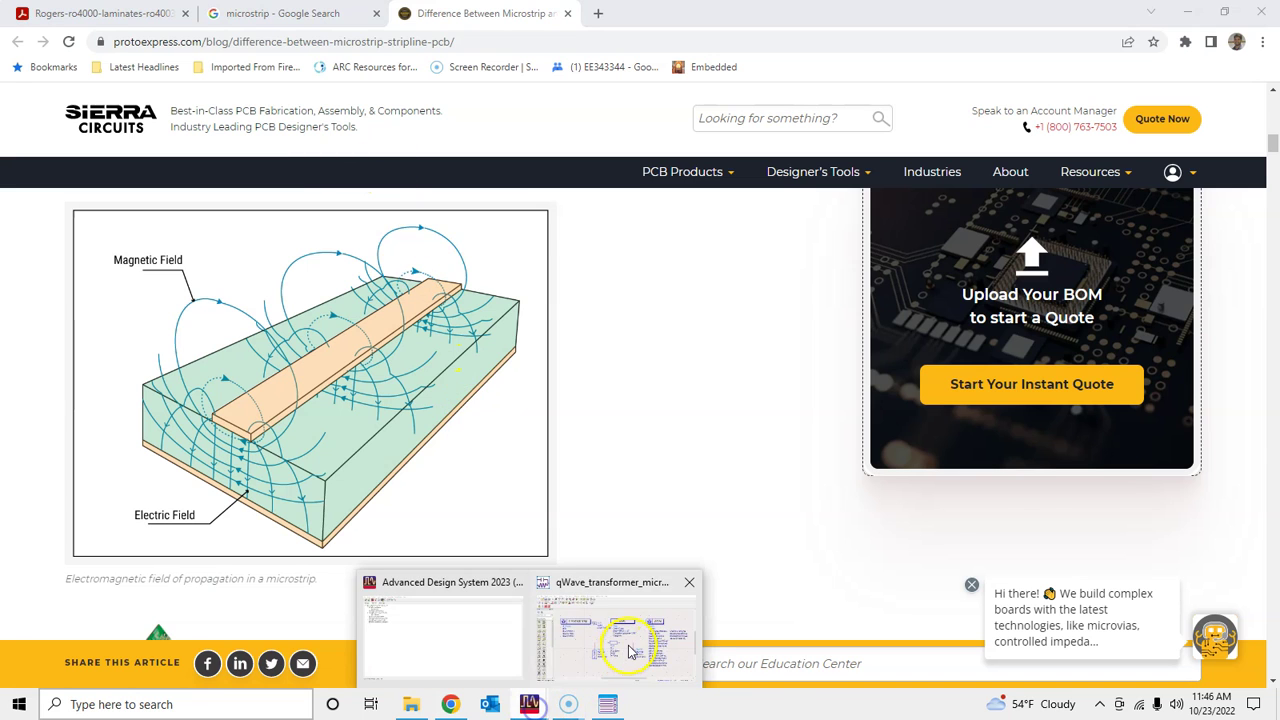
pyautogui.click(628, 645)
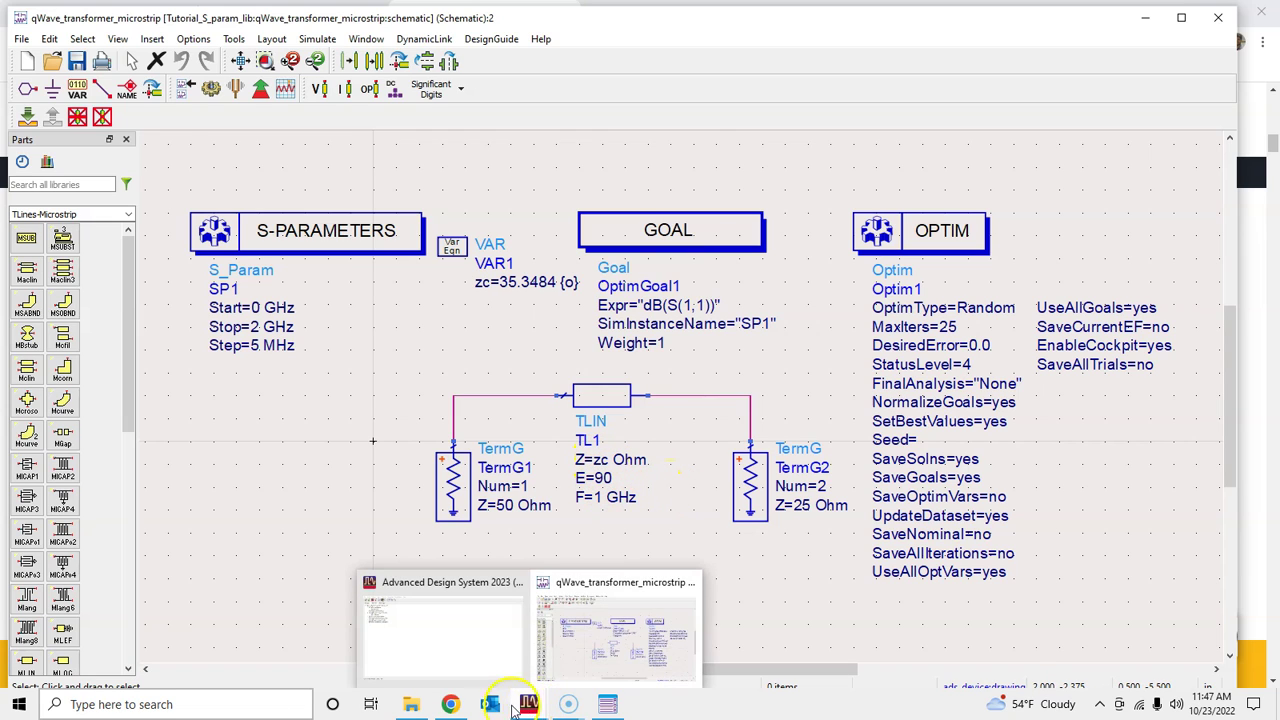
pyautogui.click(451, 704)
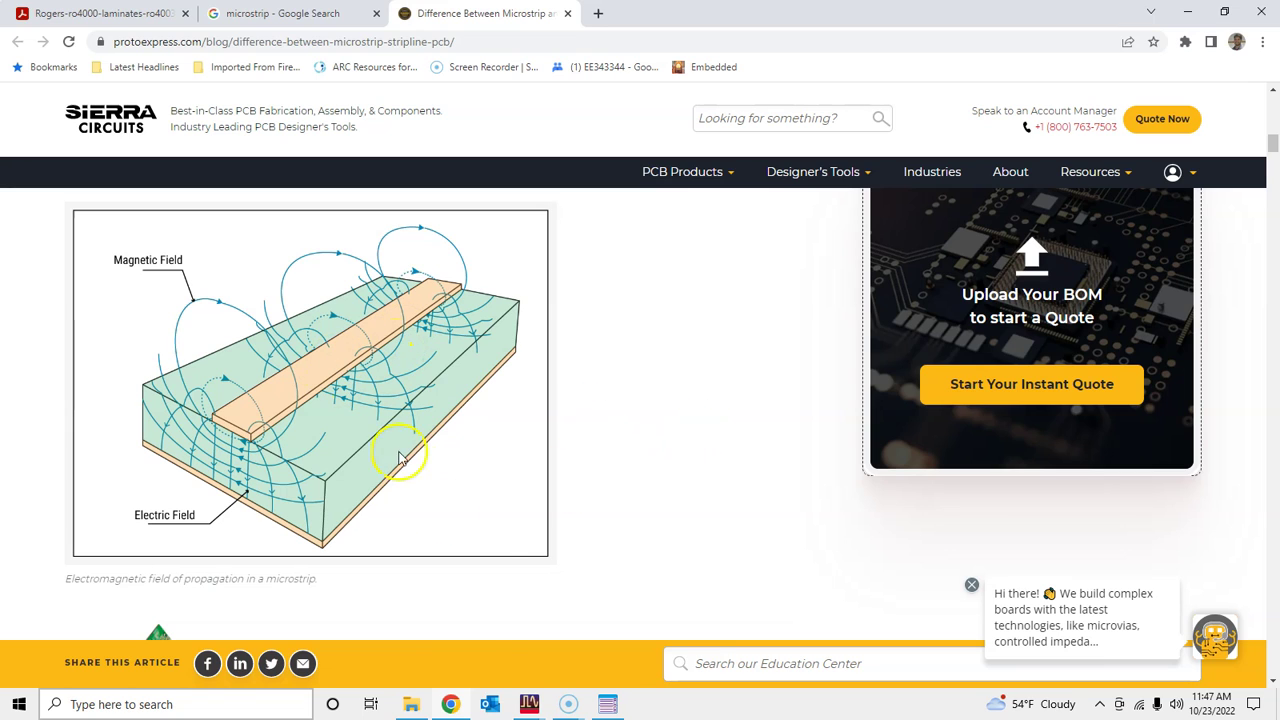
pyautogui.moveTo(537, 706)
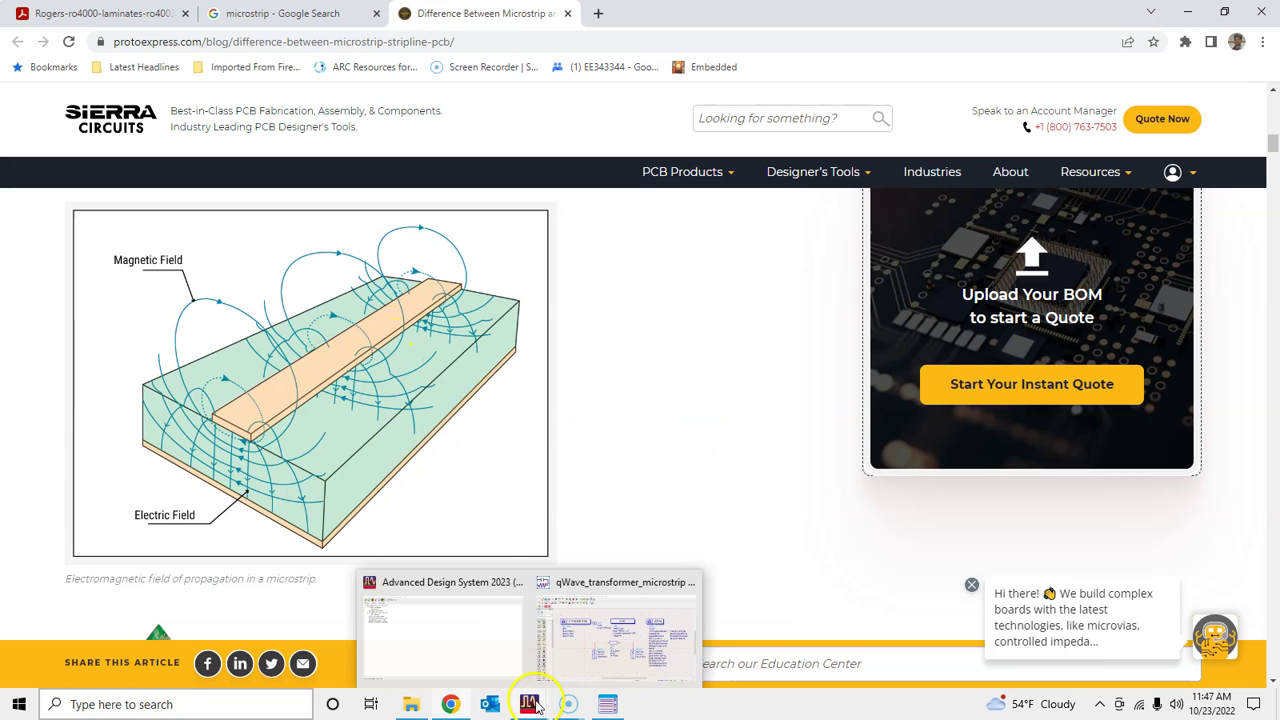
pyautogui.click(606, 660)
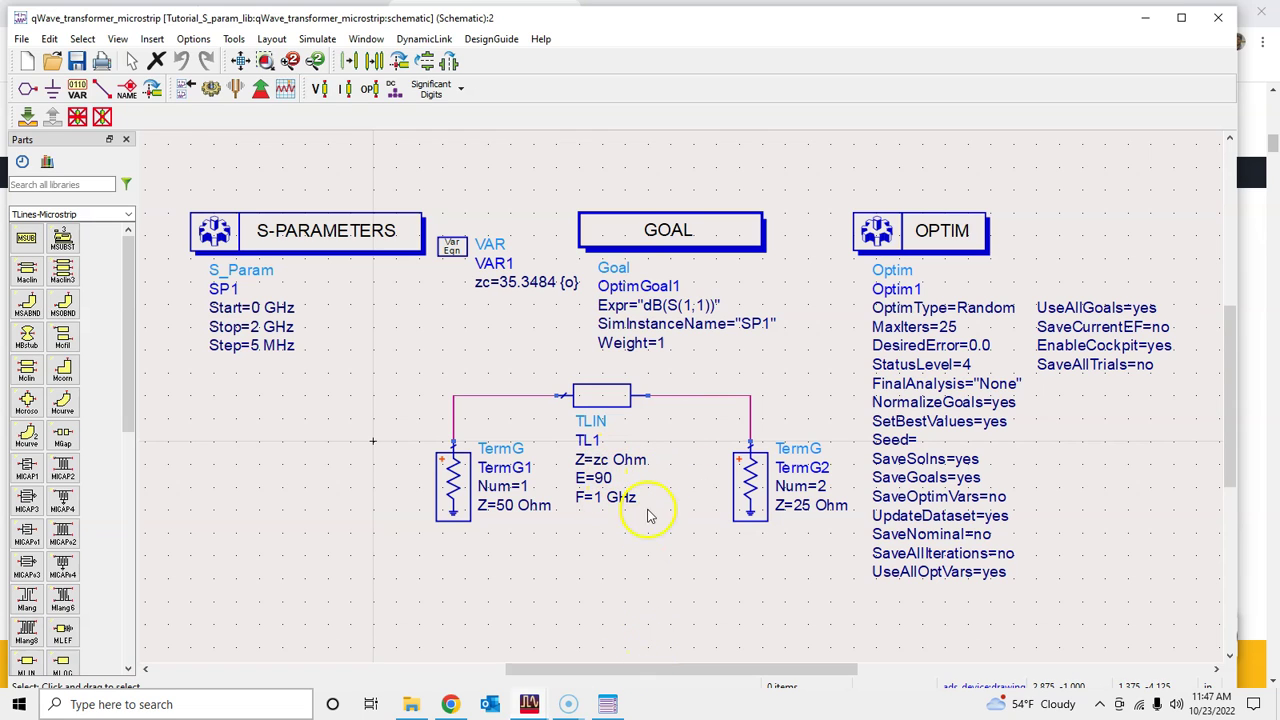
# - Switch to Chrome and examine the dielectric constant and dissipation factor of RO4003C in the Rogers RO4000 data sheet's property table
pyautogui.click(451, 706)
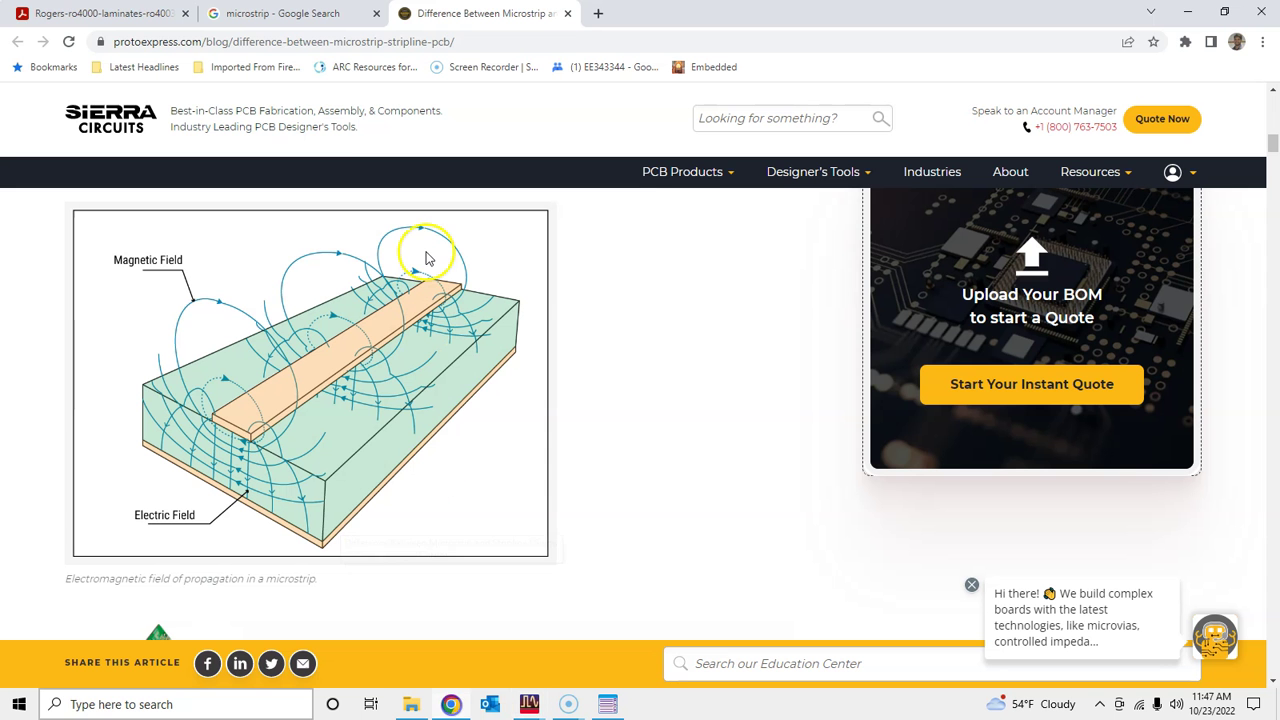
pyautogui.click(133, 18)
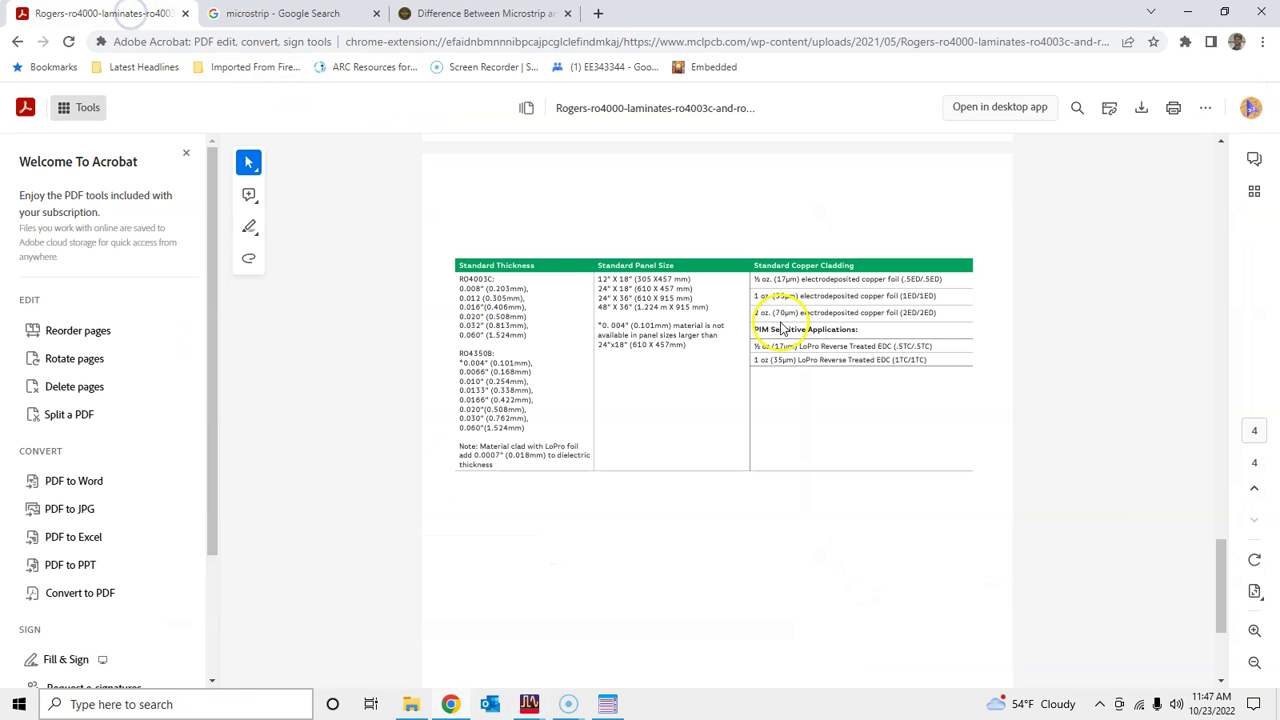
pyautogui.moveTo(1211, 566); pyautogui.dragTo(1211, 174)
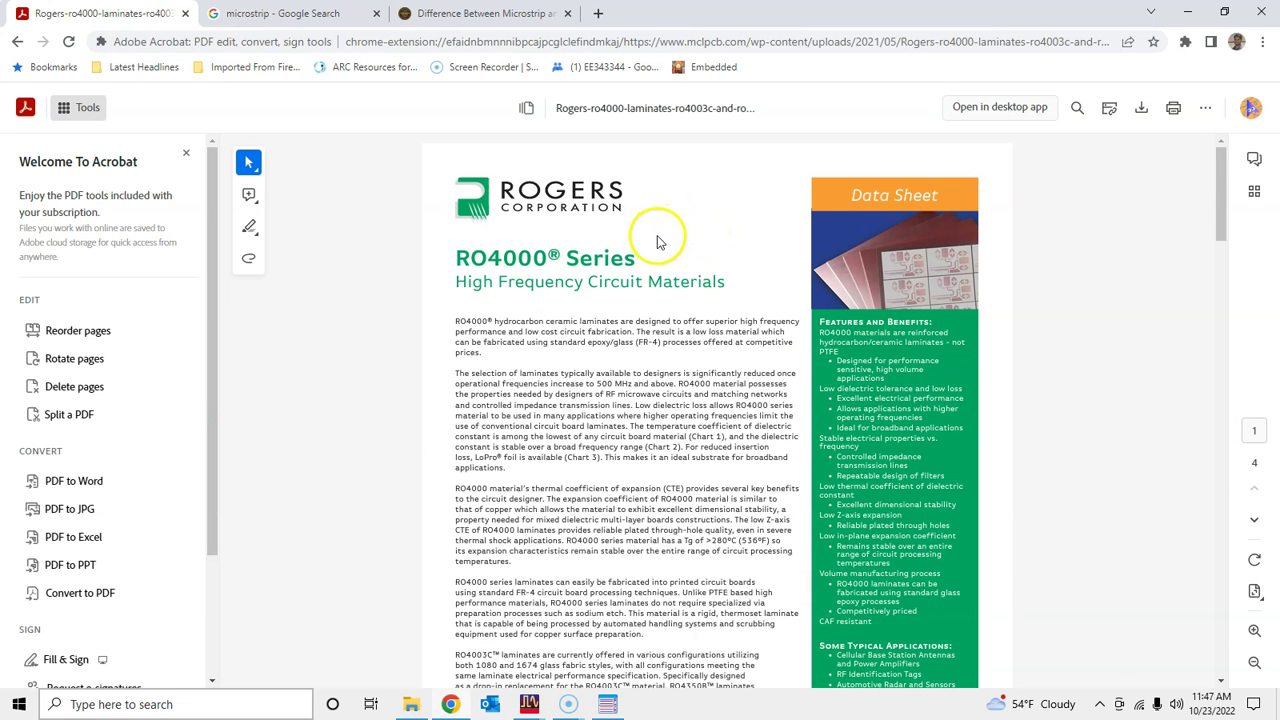
pyautogui.scroll(-3, 600, 290)
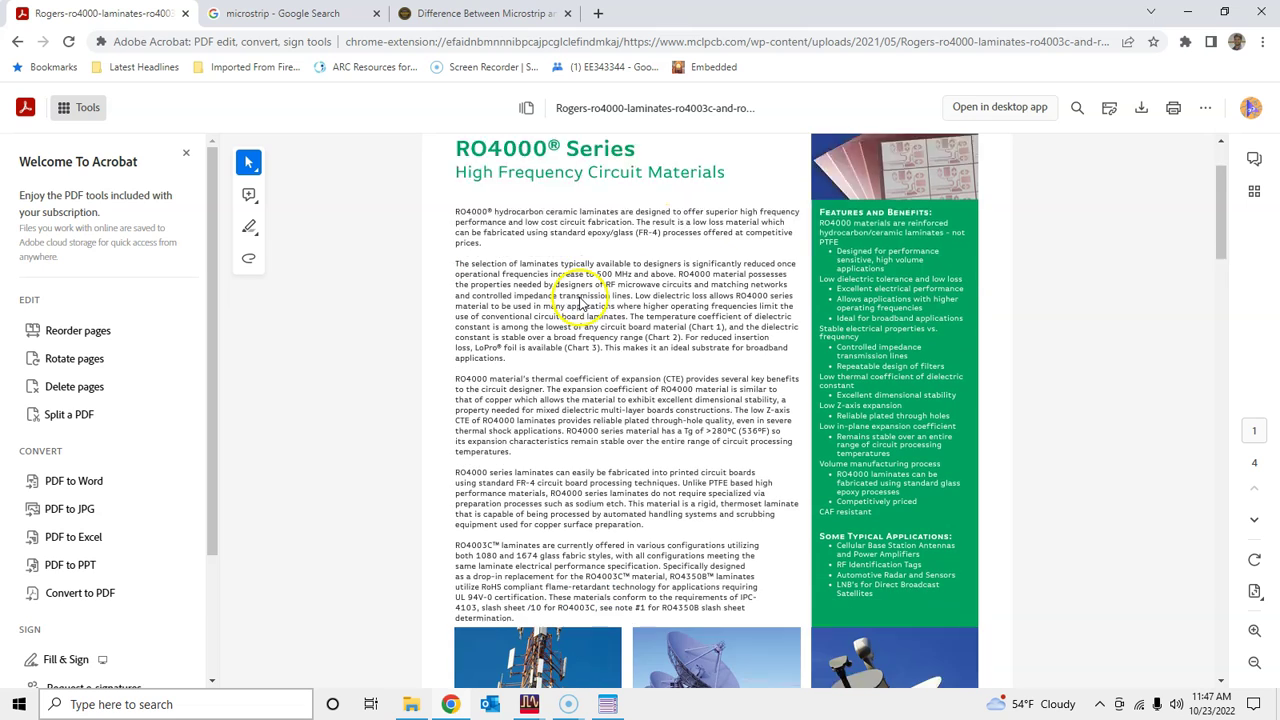
pyautogui.scroll(-15, 800, 400)
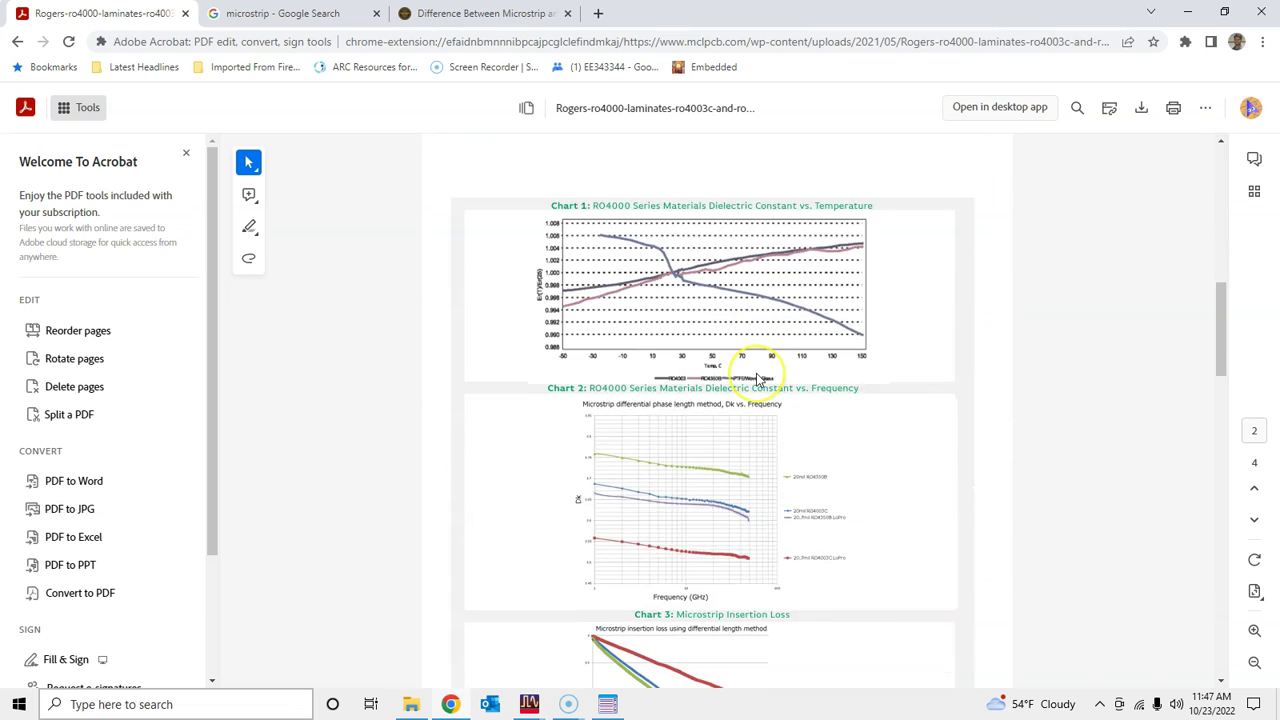
pyautogui.scroll(-1, 757, 379)
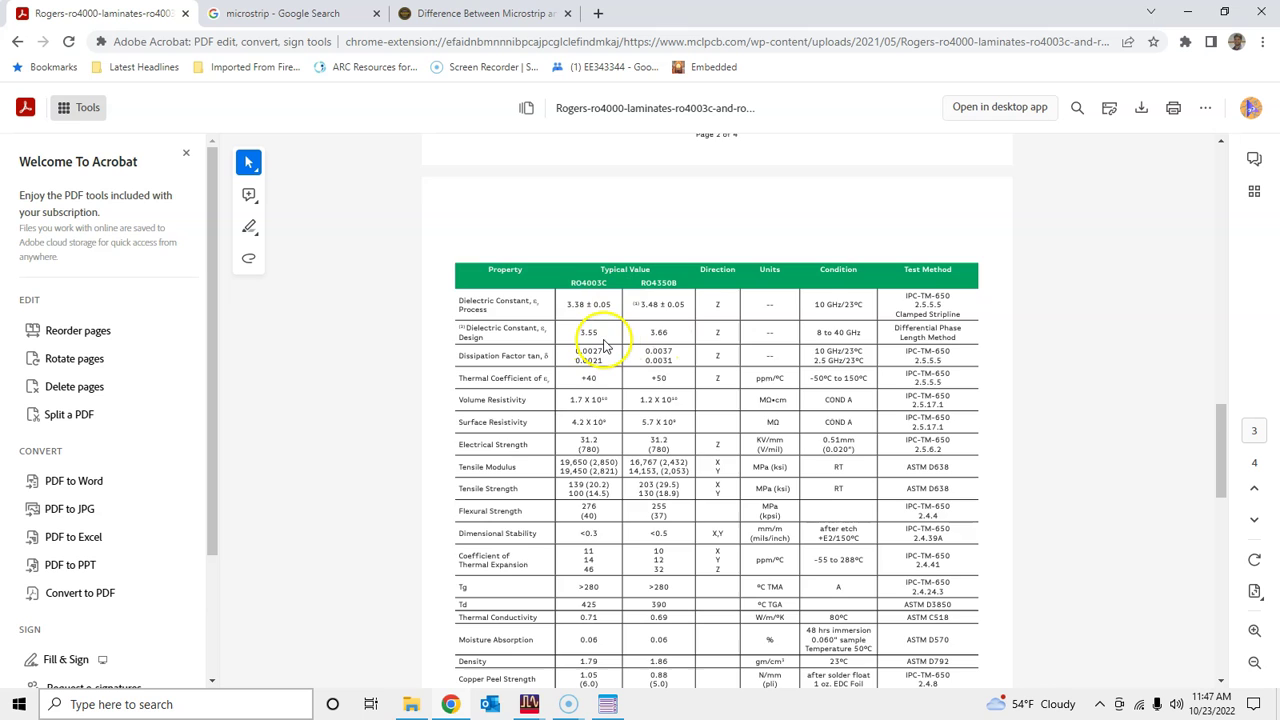
pyautogui.scroll(-3, 603, 345)
pyautogui.scroll(3, 605, 220)
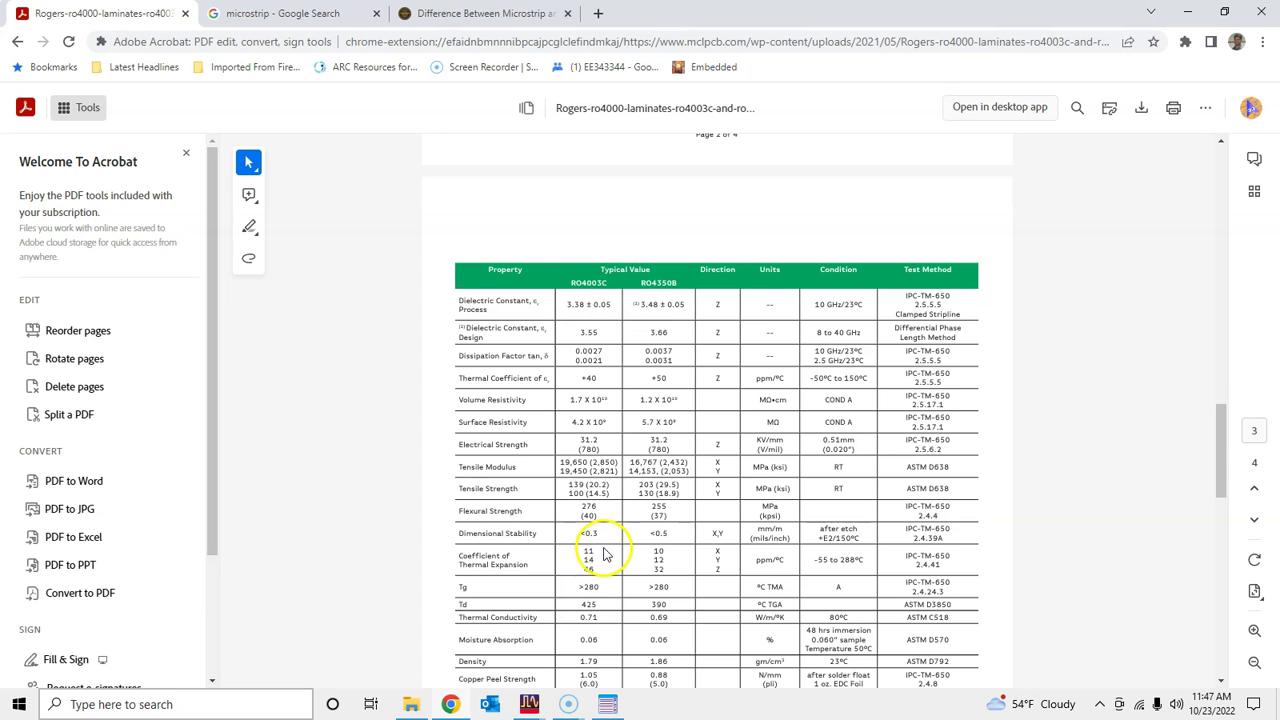
# - Examine the standard thickness and copper cladding options on the last page of the Rogers data sheet
pyautogui.scroll(-6, 605, 551)
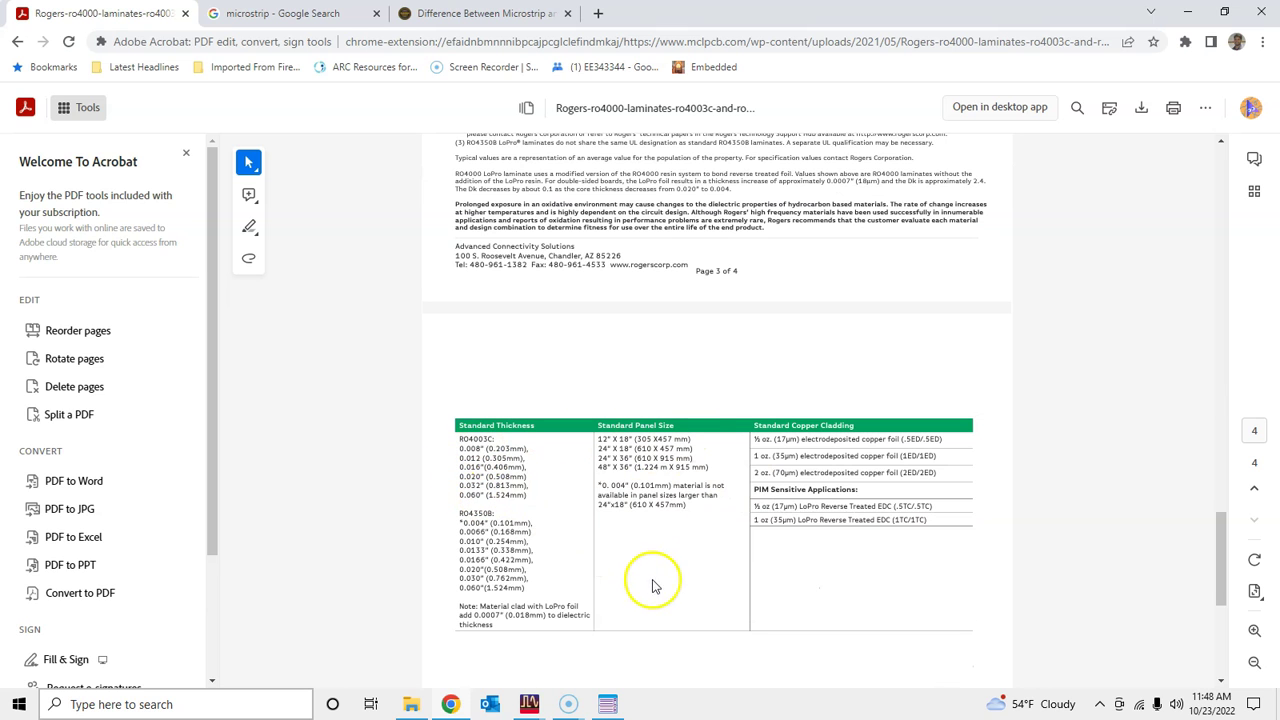
pyautogui.scroll(-3, 670, 540)
pyautogui.scroll(7, 670, 540)
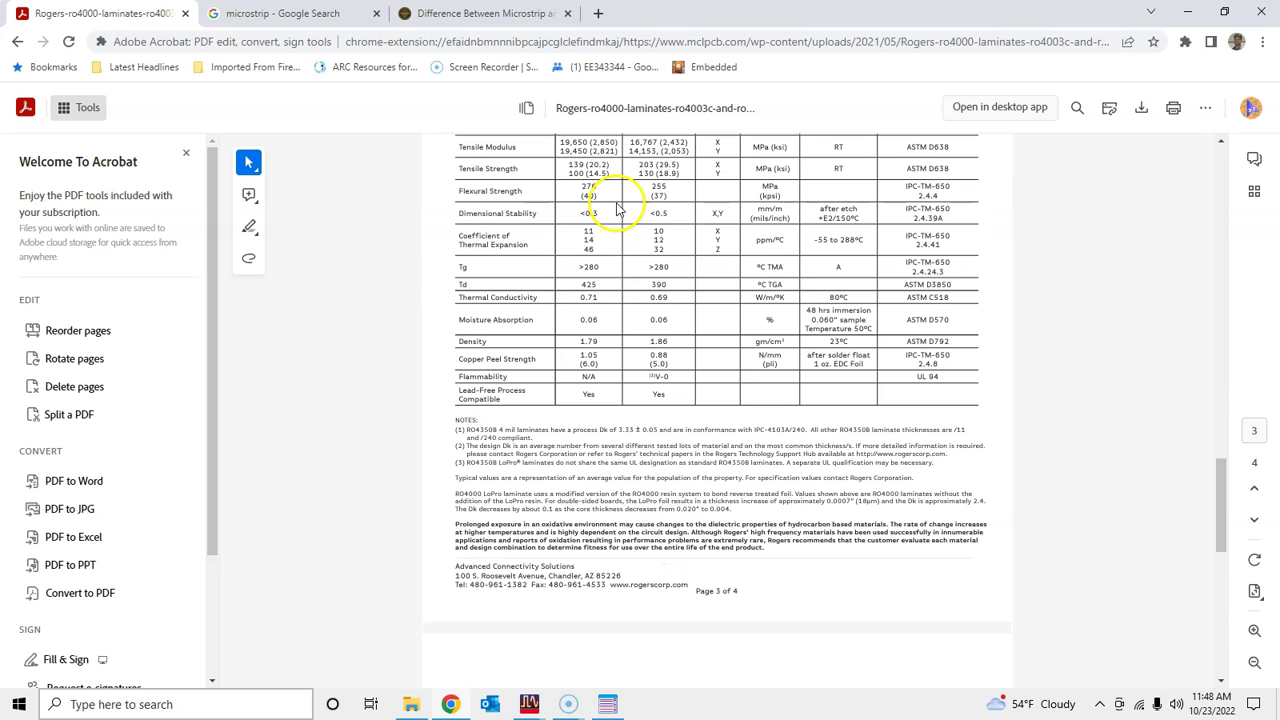
# - Switch back to the qWave_transformer_microstrip schematic in ADS, maximize its window and start LineCalc
pyautogui.click(530, 704)
pyautogui.click(590, 640)
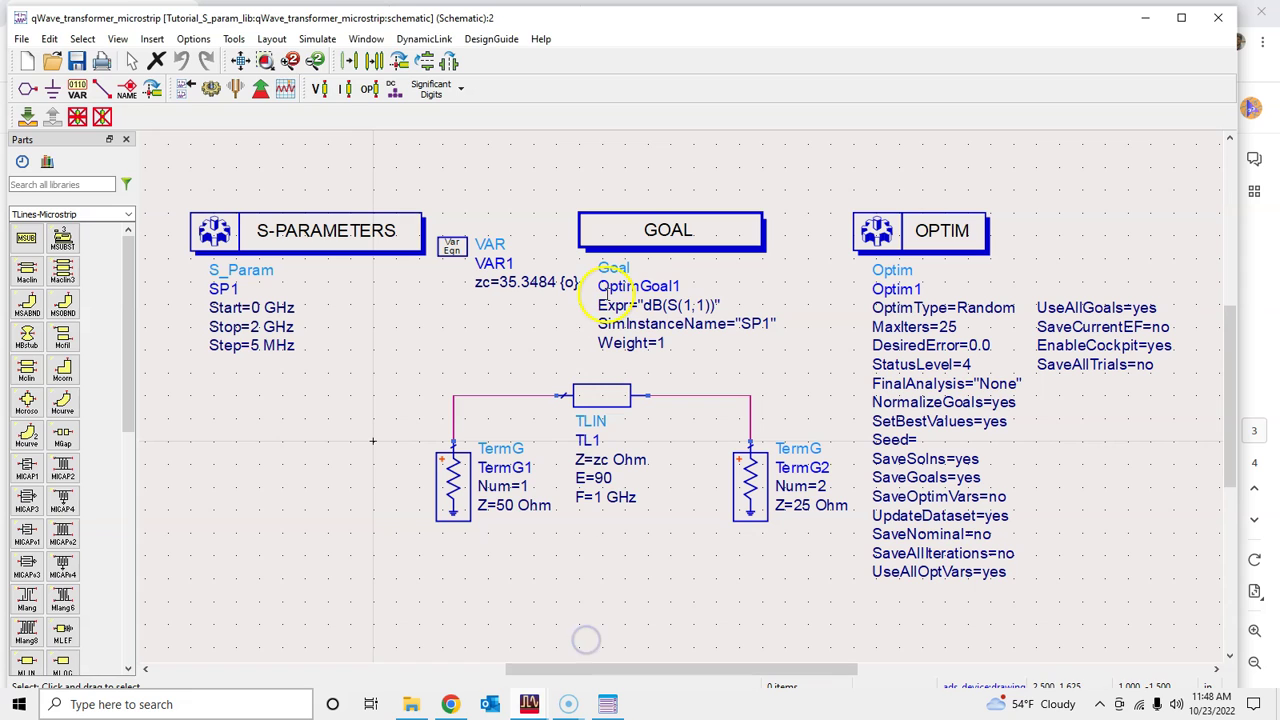
pyautogui.doubleClick(430, 17)
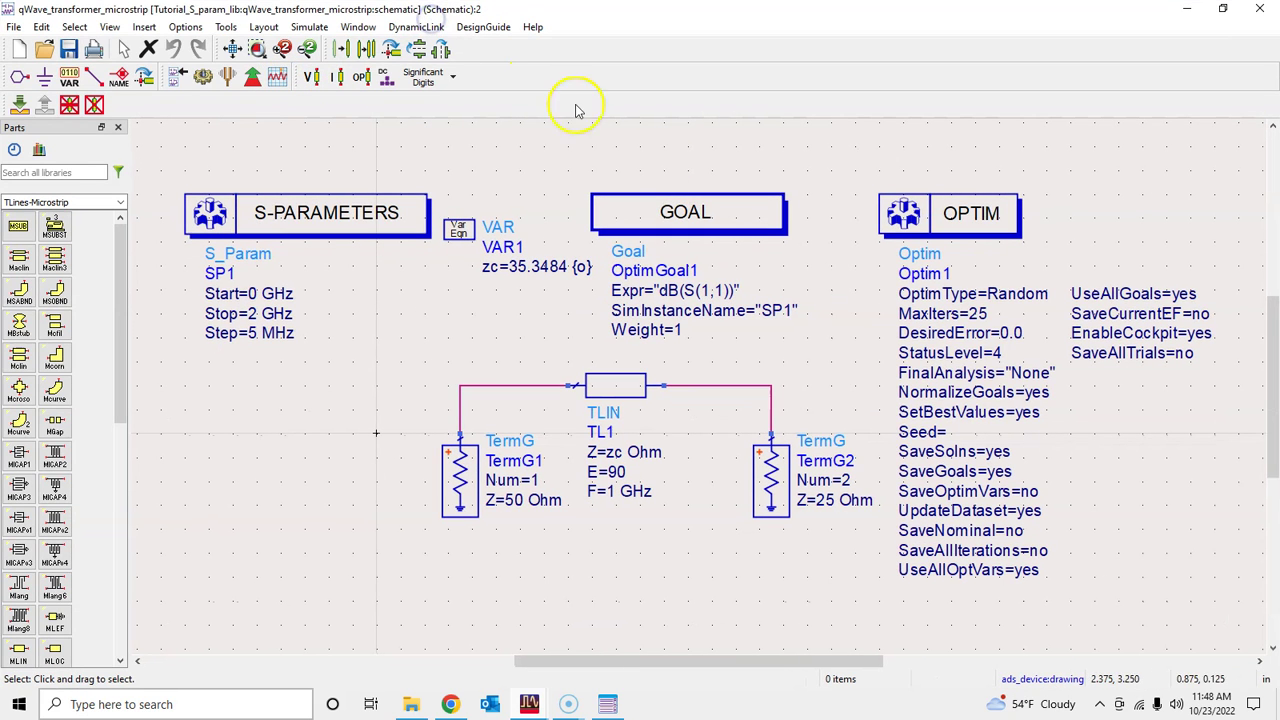
pyautogui.click(228, 30)
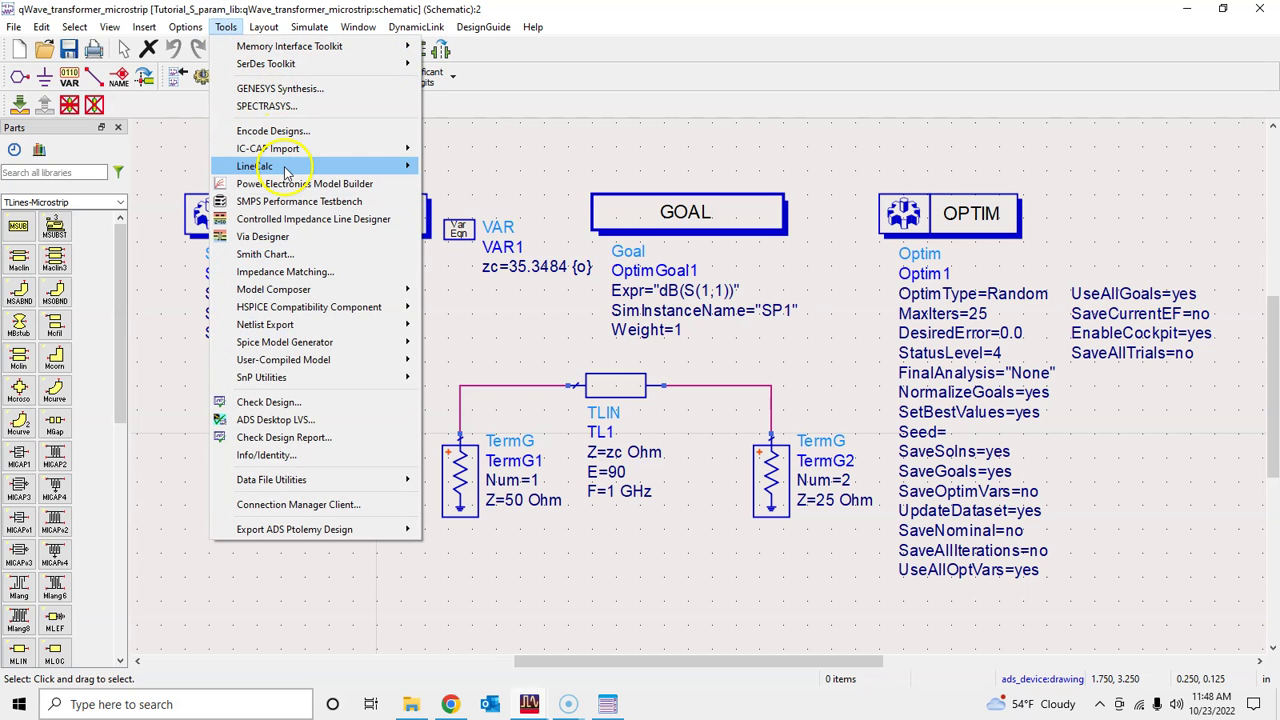
pyautogui.moveTo(320, 168)
pyautogui.click(467, 168)
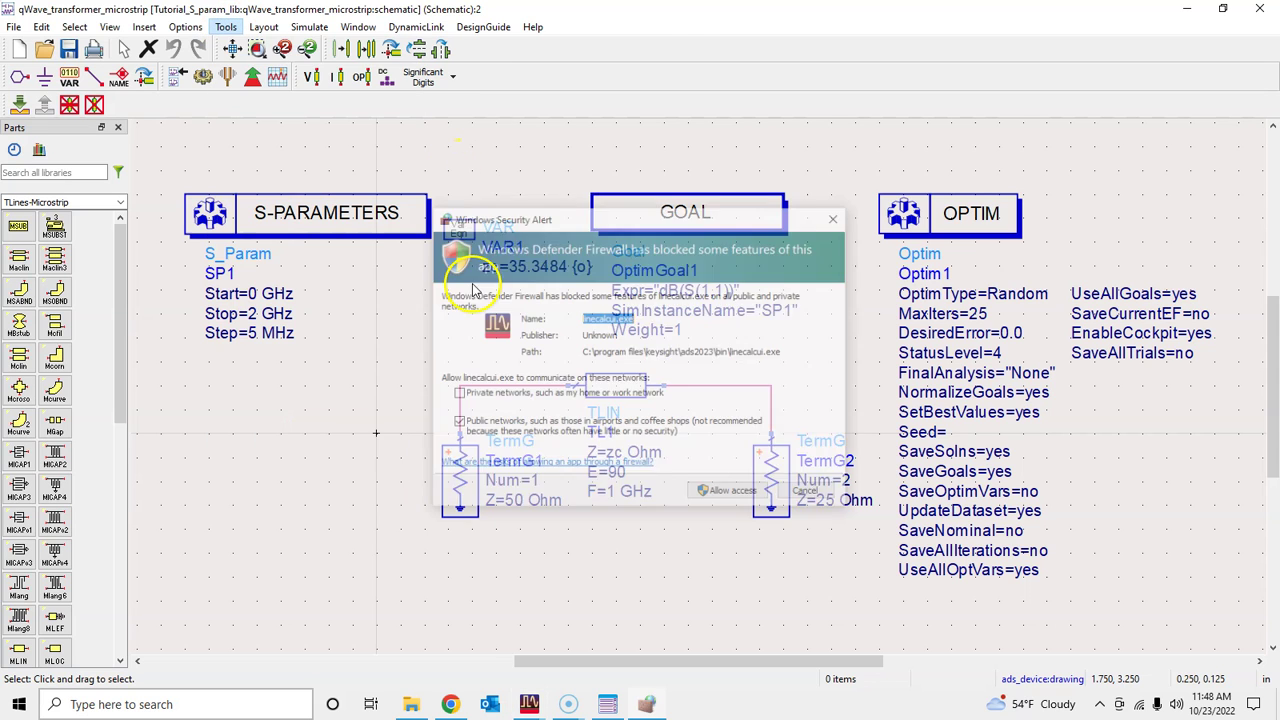
# - Allow linecalcui.exe through the Windows Defender Firewall on private networks only
pyautogui.click(522, 394)
pyautogui.click(456, 423)
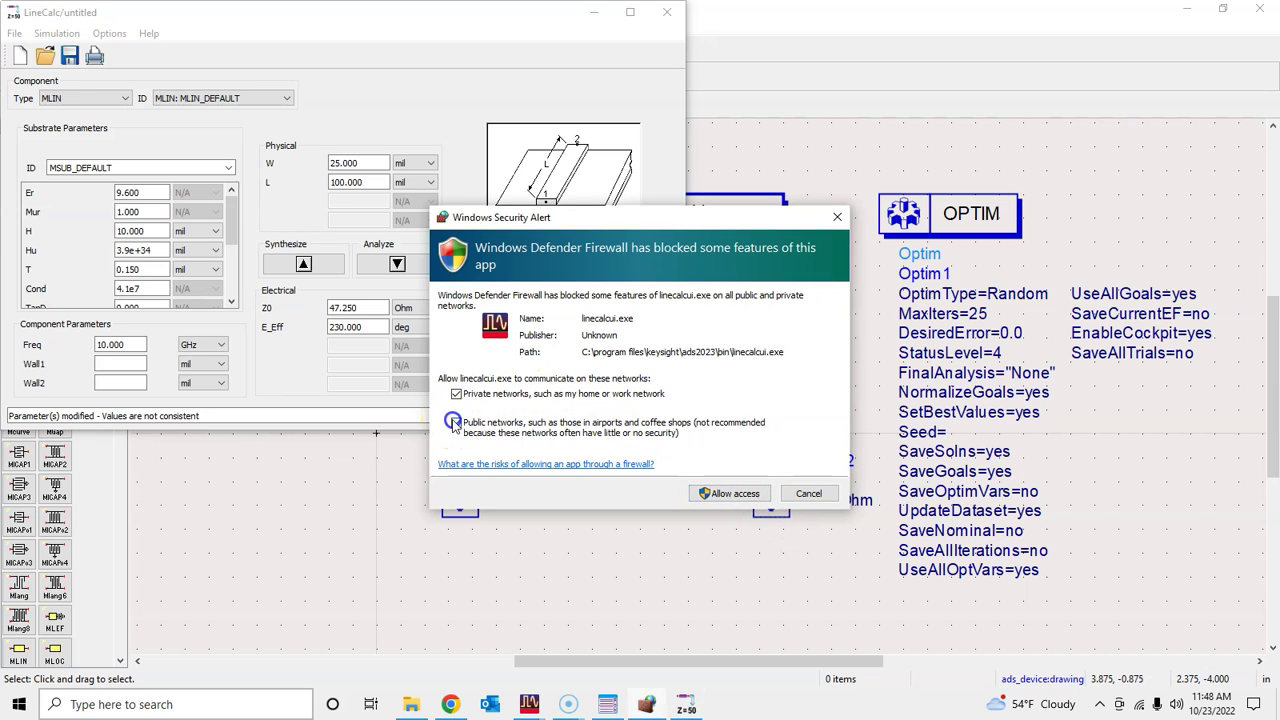
pyautogui.click(720, 490)
# - Bring the LineCalc window to the front and place it over the schematic, checking the TLIN circuit behind it
pyautogui.click(655, 700)
pyautogui.moveTo(232, 14); pyautogui.dragTo(258, 106)
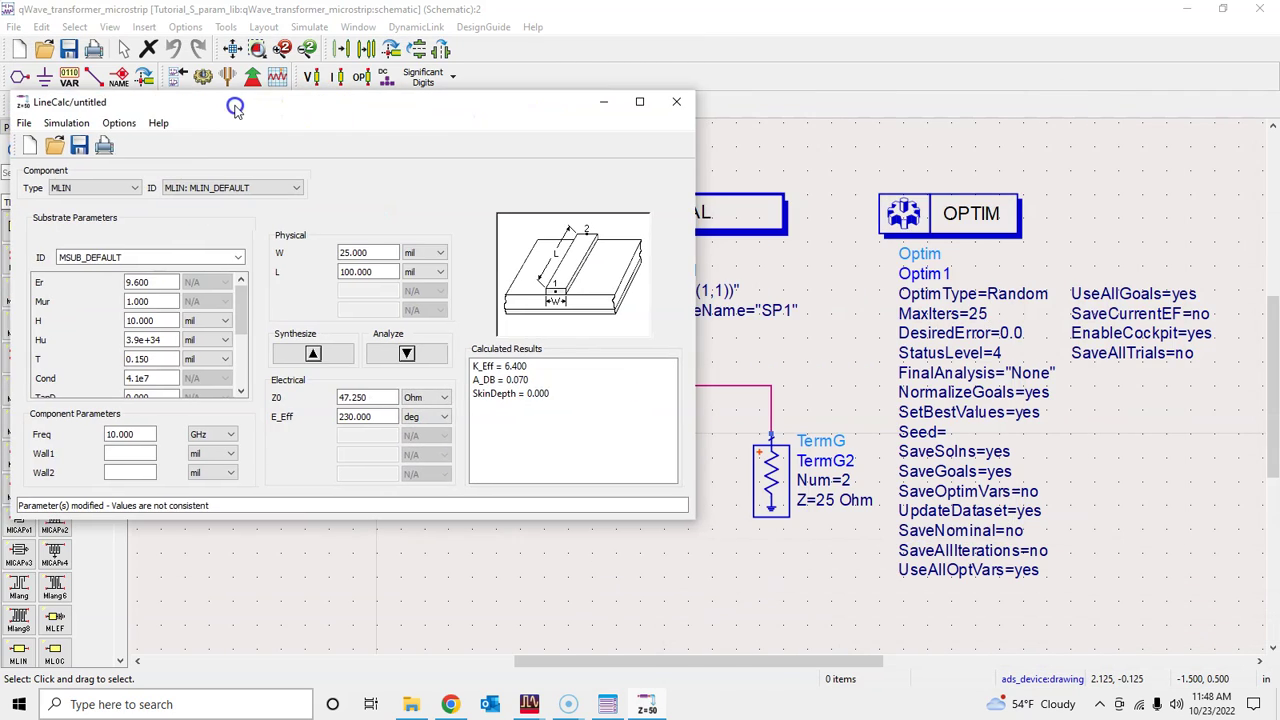
pyautogui.click(745, 440)
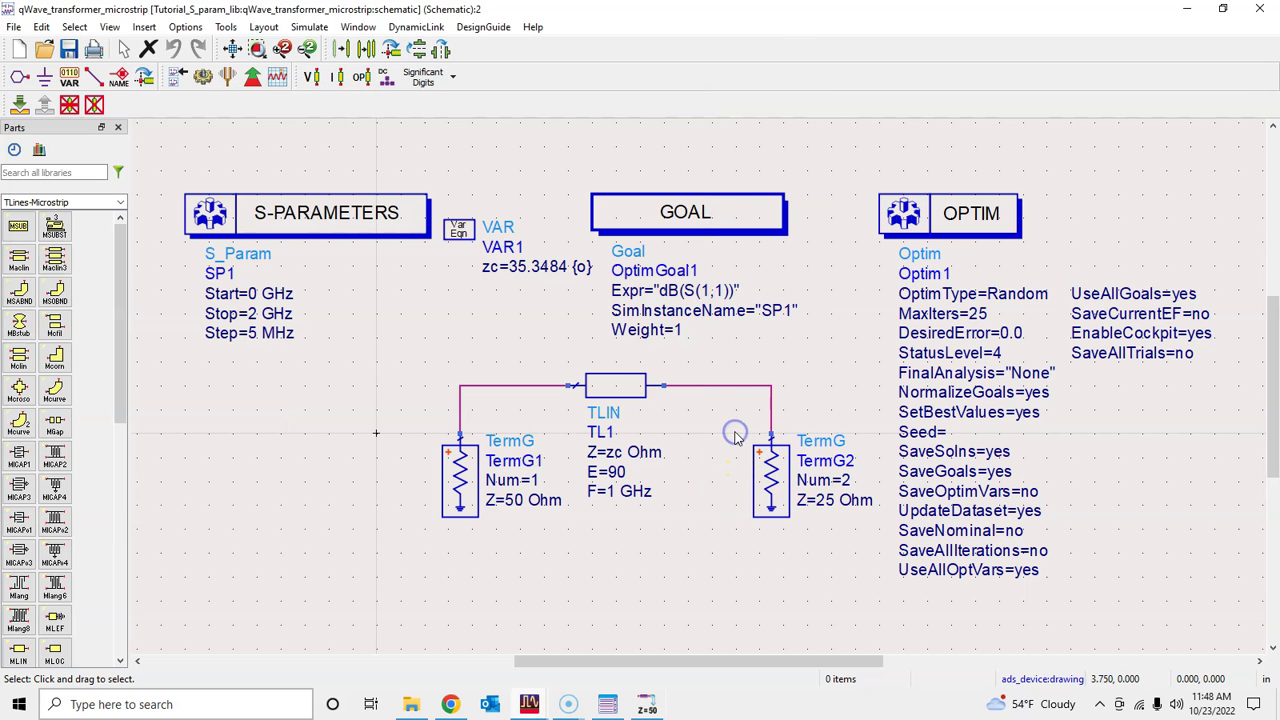
pyautogui.click(640, 706)
pyautogui.moveTo(265, 104); pyautogui.dragTo(408, 107)
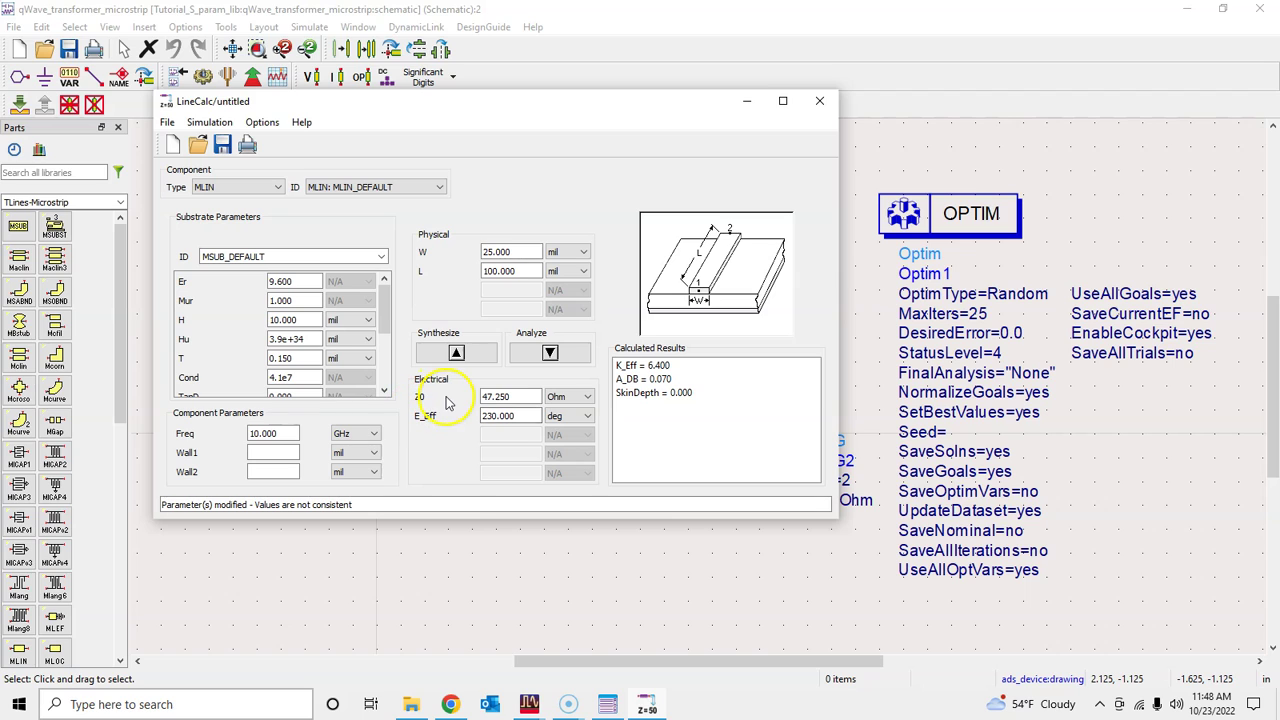
# - Switch the LineCalc component type to MCLIN and minimize the hpeesofsim simulator window
pyautogui.click(304, 282)
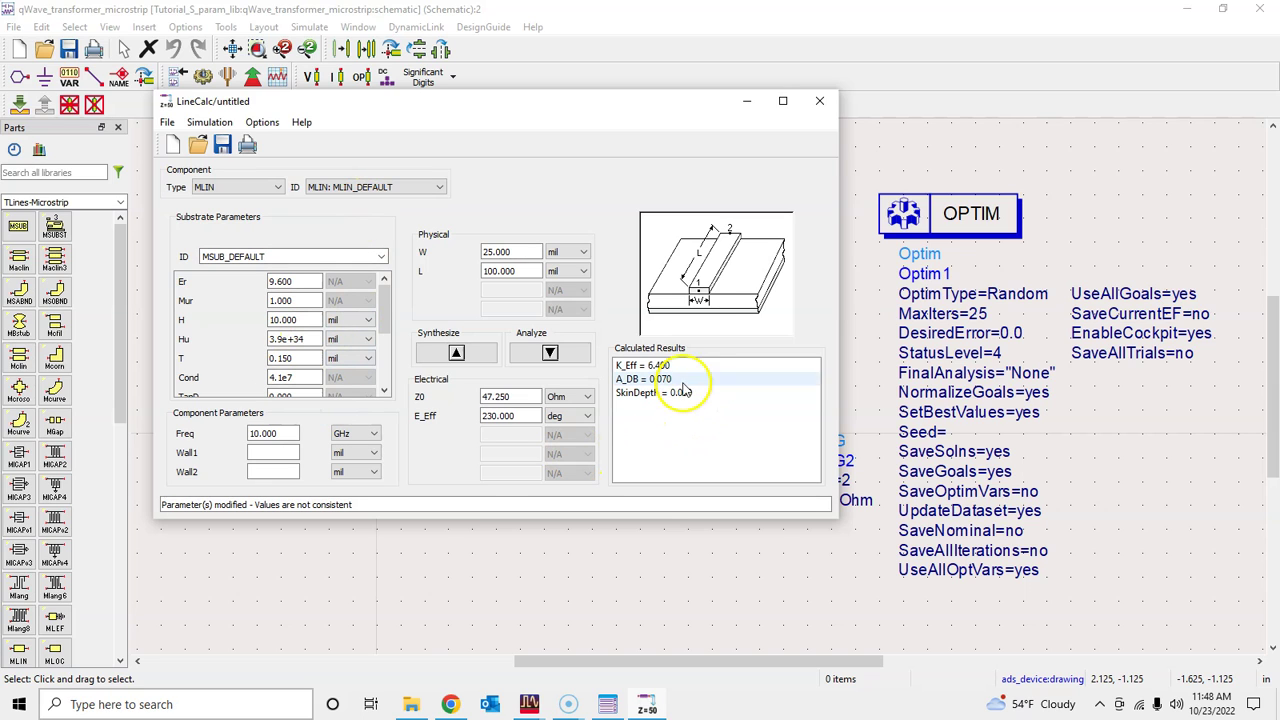
pyautogui.click(255, 186)
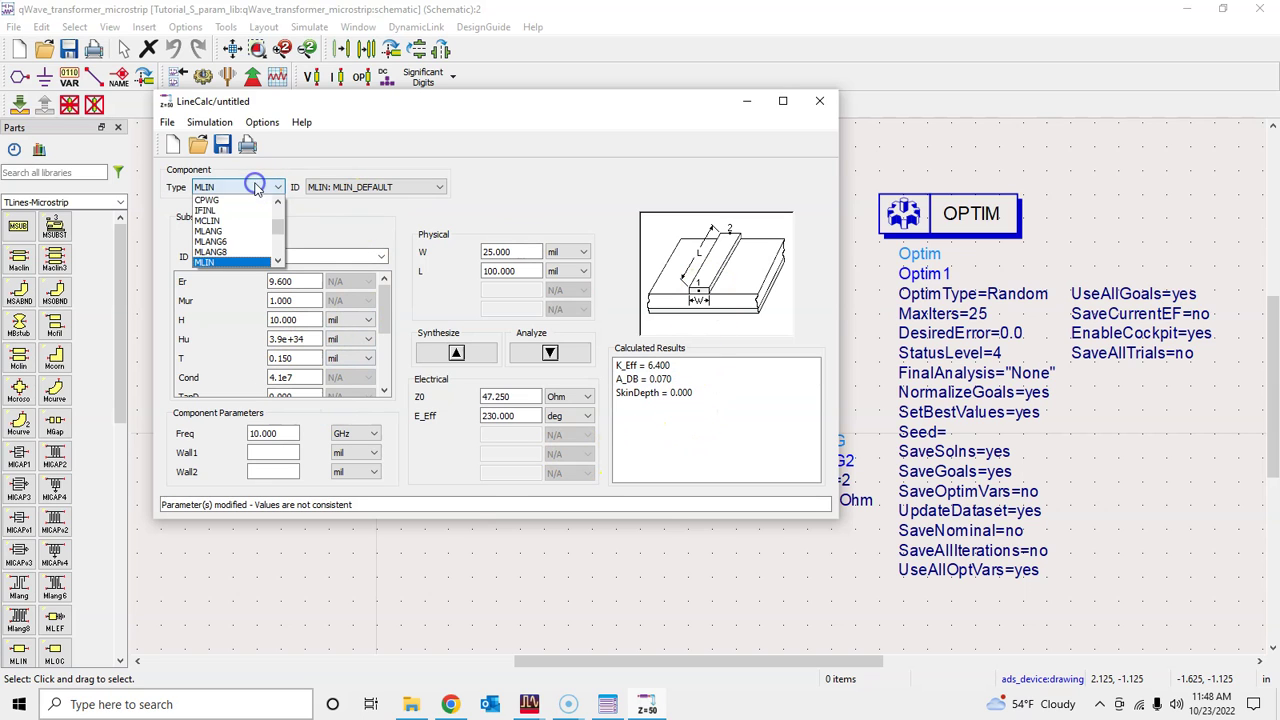
pyautogui.moveTo(278, 228)
pyautogui.mouseDown()
pyautogui.moveTo(278, 250)
pyautogui.moveTo(278, 216)
pyautogui.mouseUp()
pyautogui.click(222, 232)
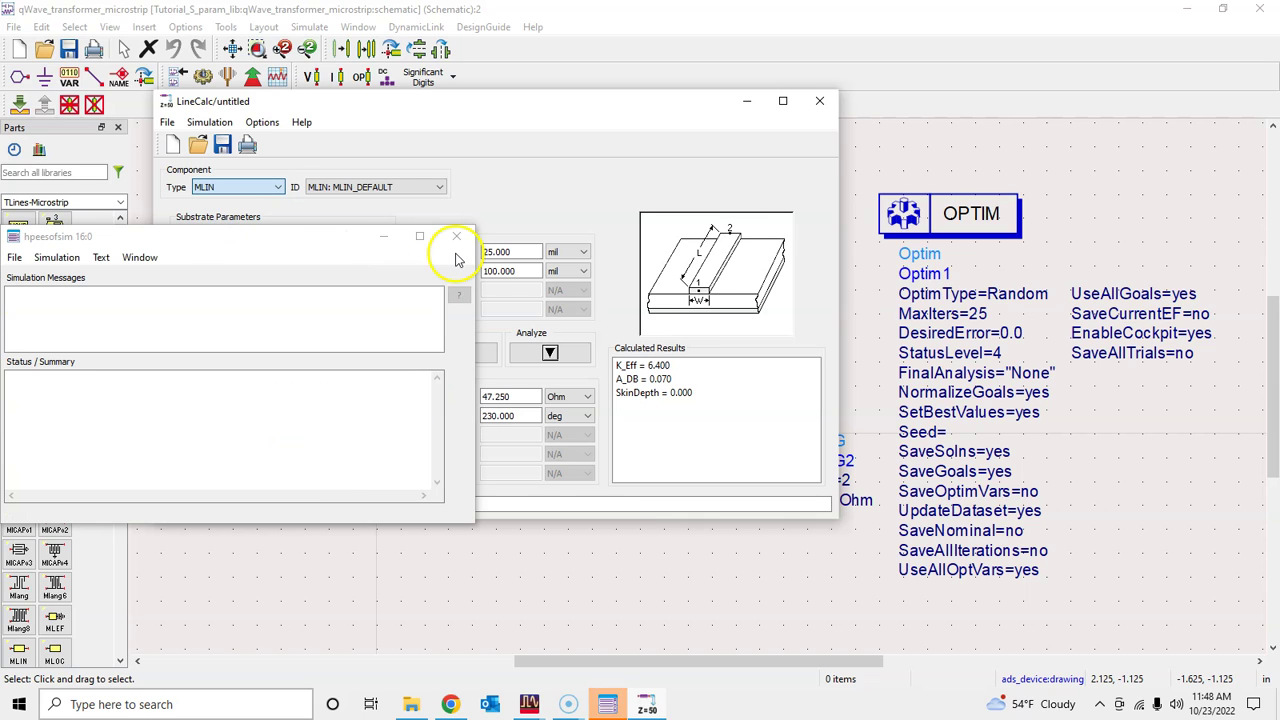
pyautogui.click(556, 176)
pyautogui.click(383, 236)
# - Set the component type back to MLIN and the substrate's relative permittivity Er to 3.55
pyautogui.click(265, 187)
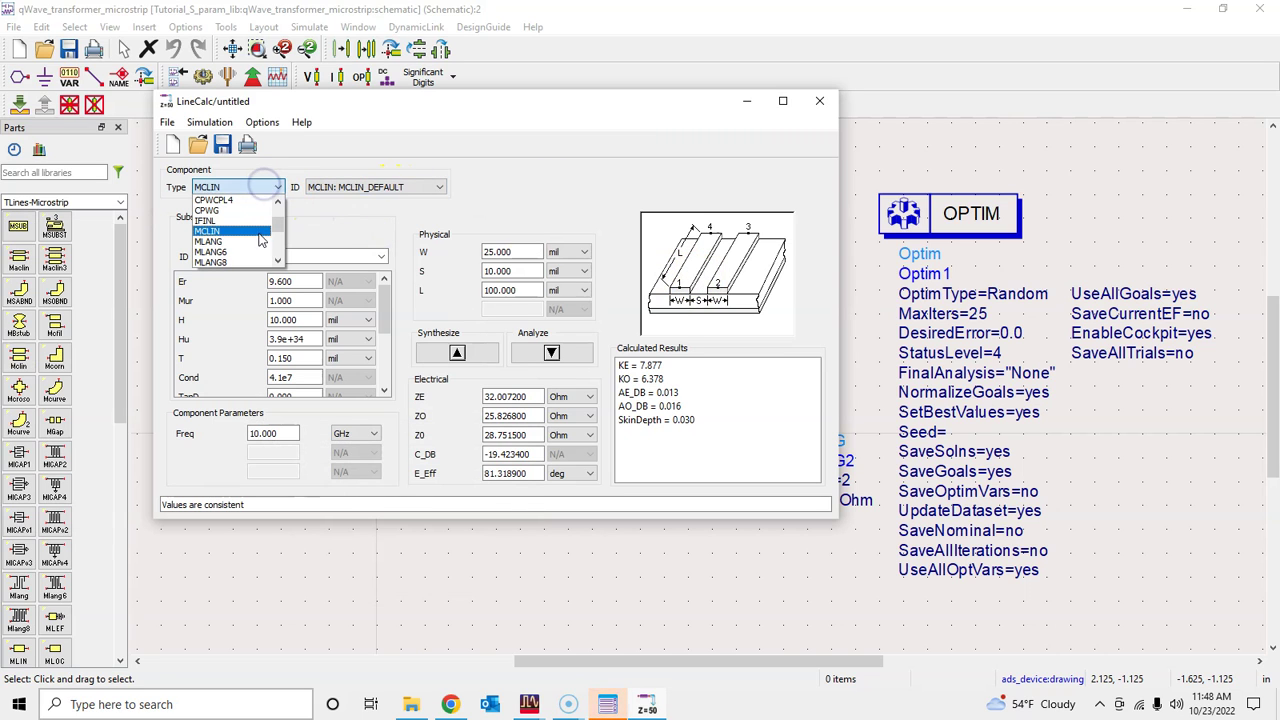
pyautogui.scroll(-3, 278, 228)
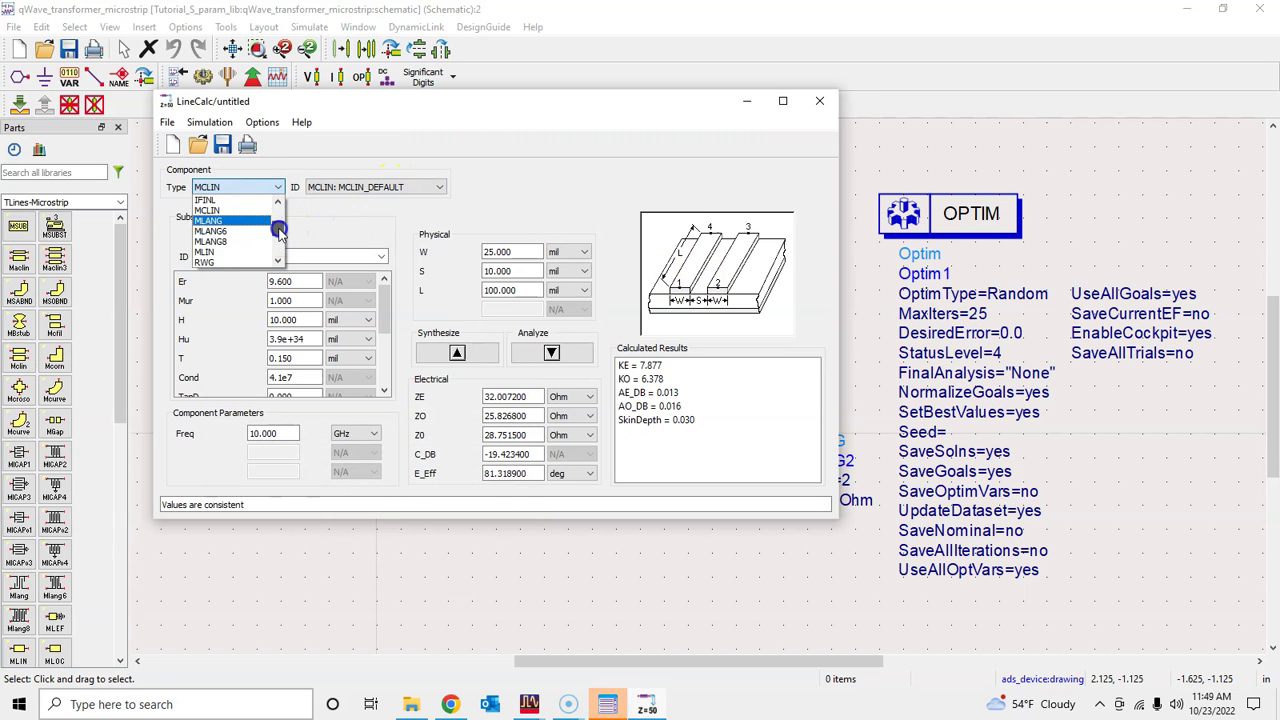
pyautogui.click(232, 242)
pyautogui.click(503, 250)
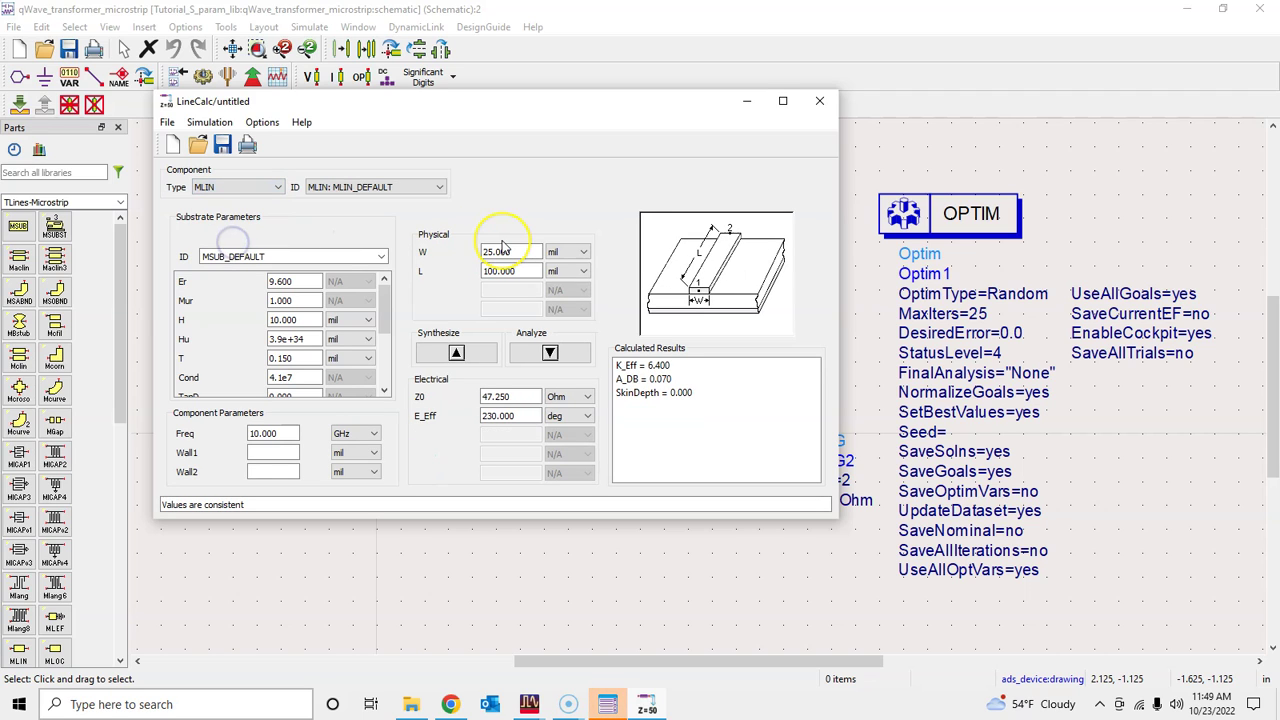
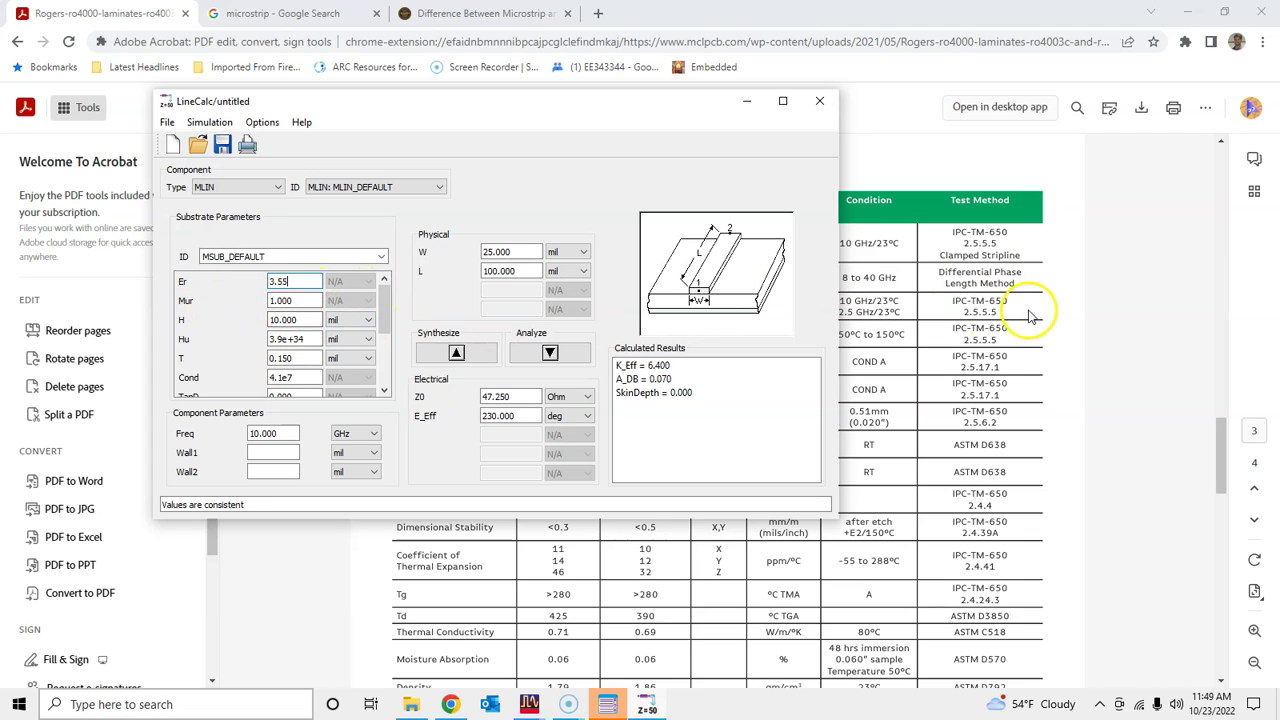
# - Switch to the browser and review the microstrip diagrams and the standard thickness table on the Rogers data sheet's last page
pyautogui.click(1130, 203)
pyautogui.click(485, 13)
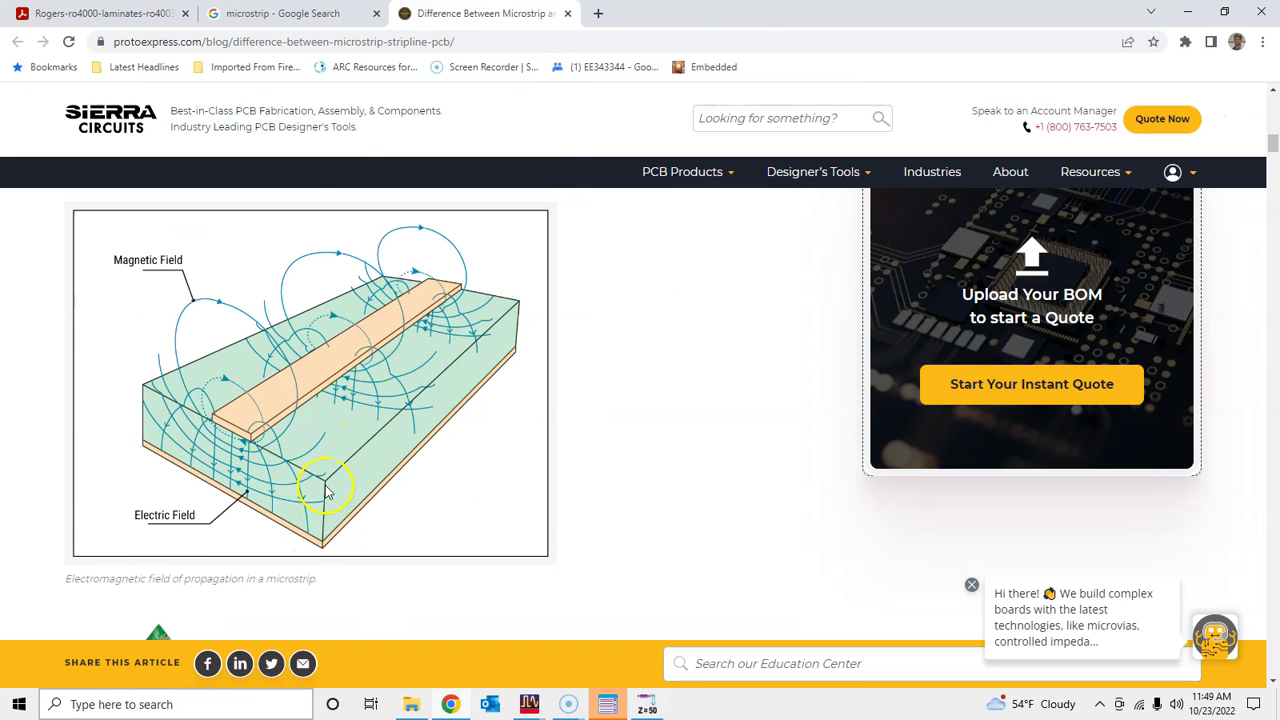
pyautogui.click(360, 14)
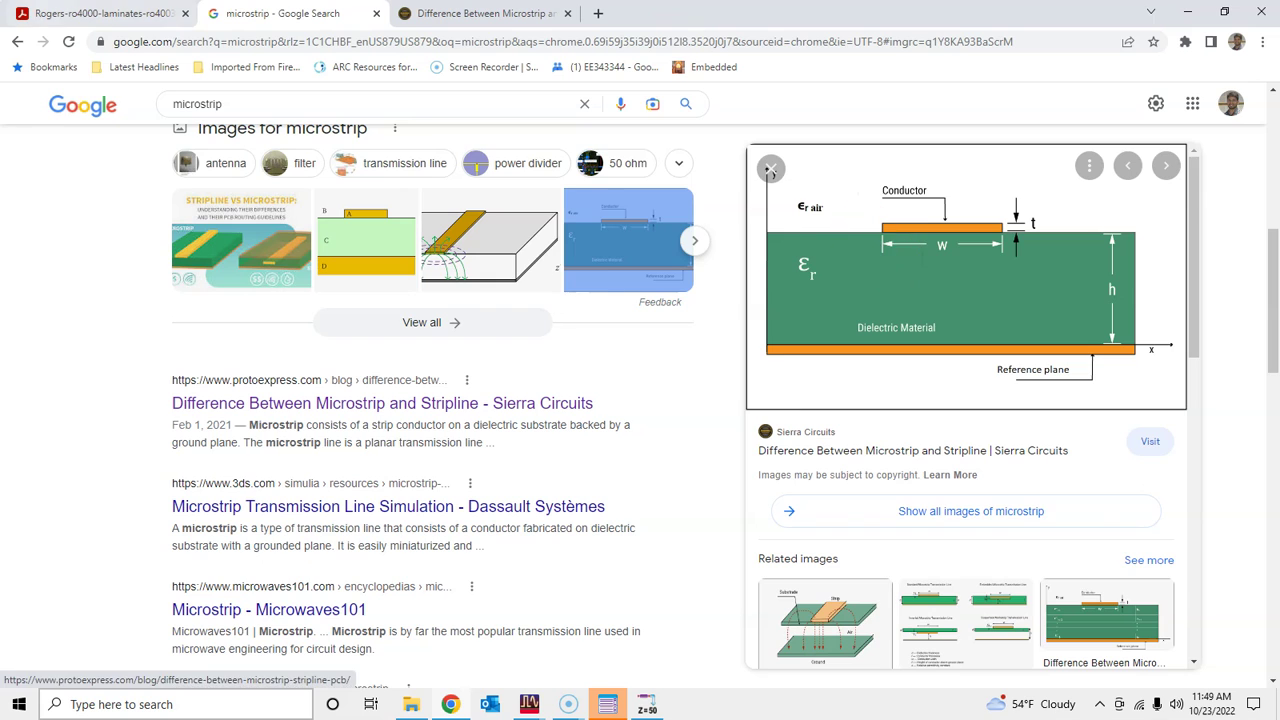
pyautogui.click(100, 13)
pyautogui.scroll(-10, 900, 440)
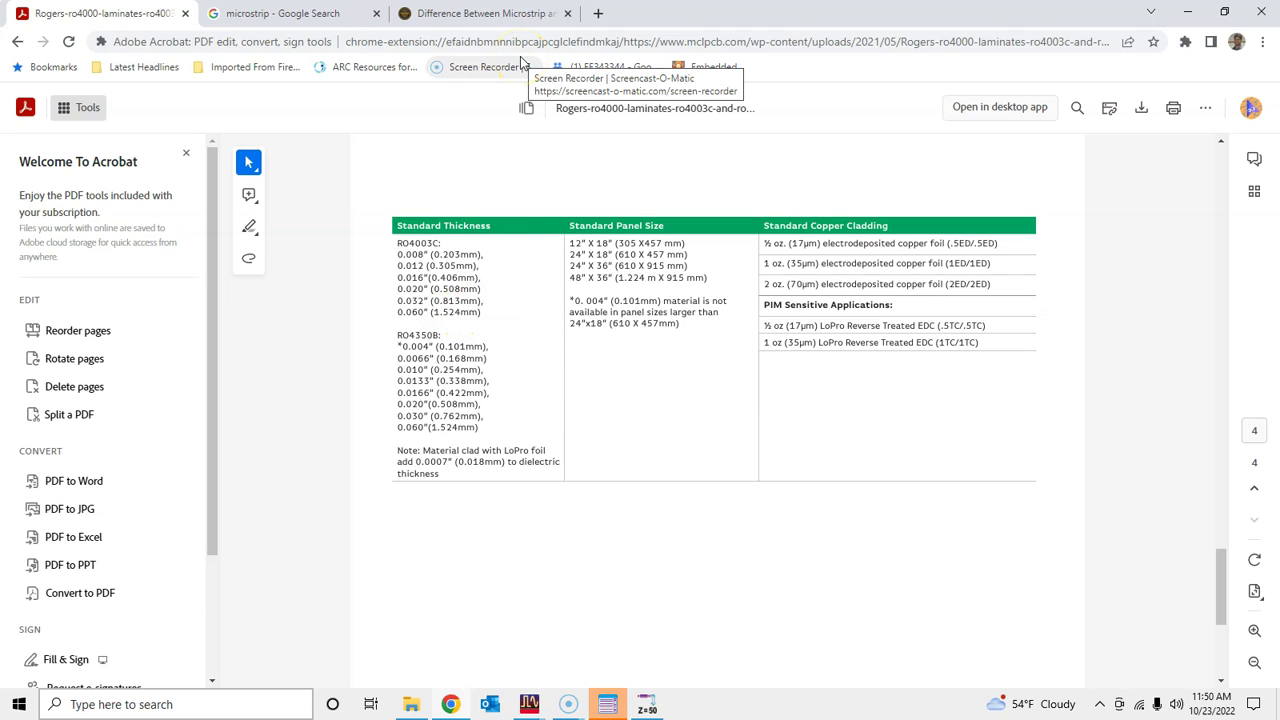
# - Switch back to LineCalc and set the substrate height H to 60 mil
pyautogui.click(647, 704)
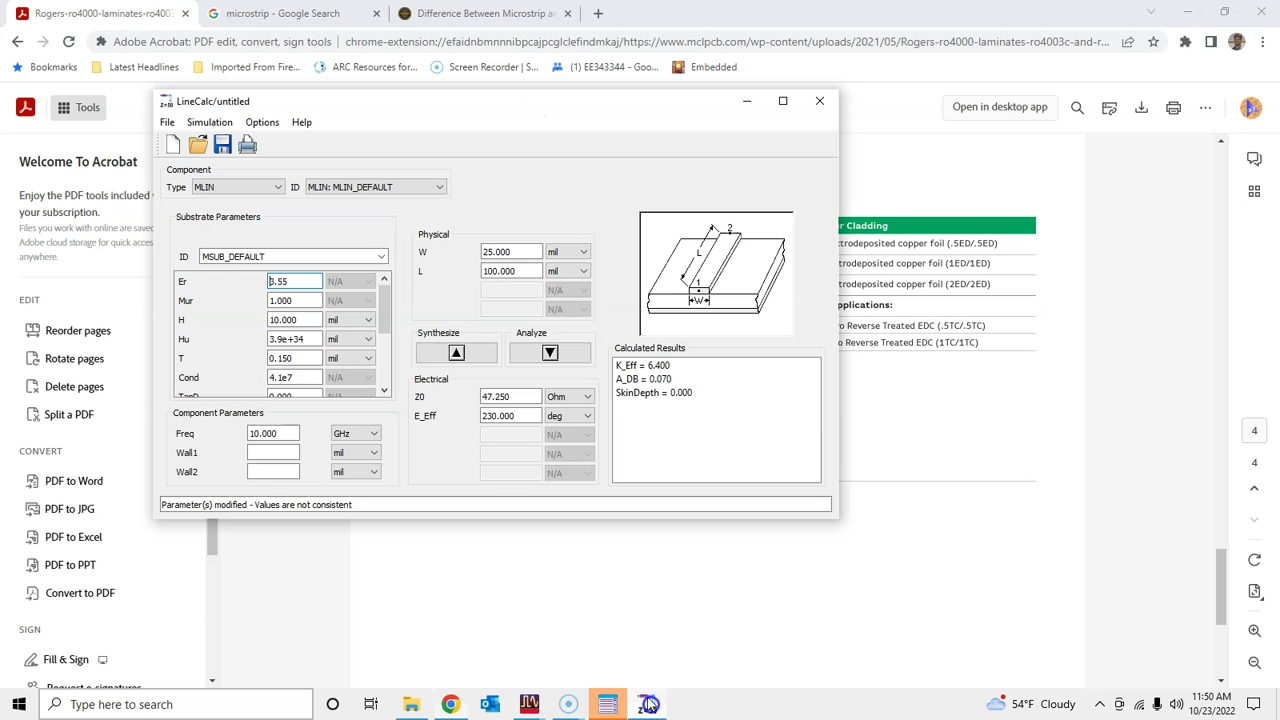
pyautogui.click(289, 318)
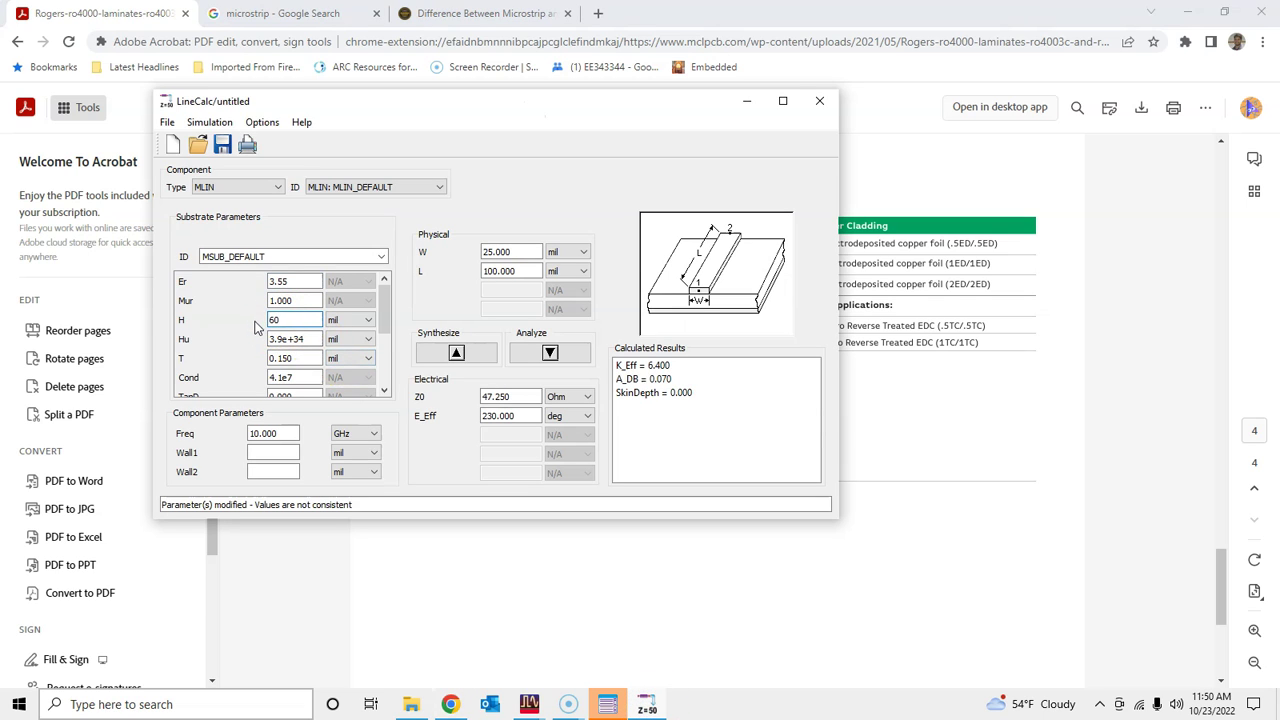
pyautogui.moveTo(383, 315); pyautogui.dragTo(385, 326)
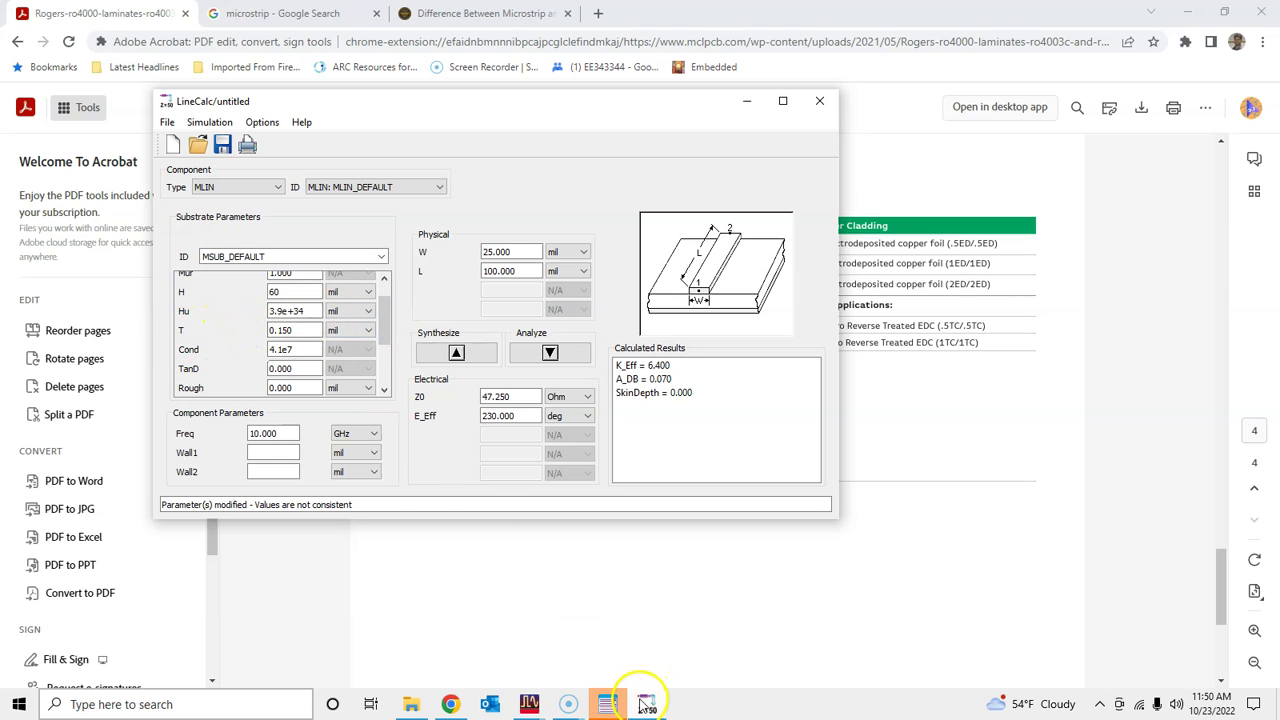
# - Examine the conductor thickness t in the Sierra Circuits microstrip cross-section and the copper cladding options in the Rogers data sheet
pyautogui.click(529, 704)
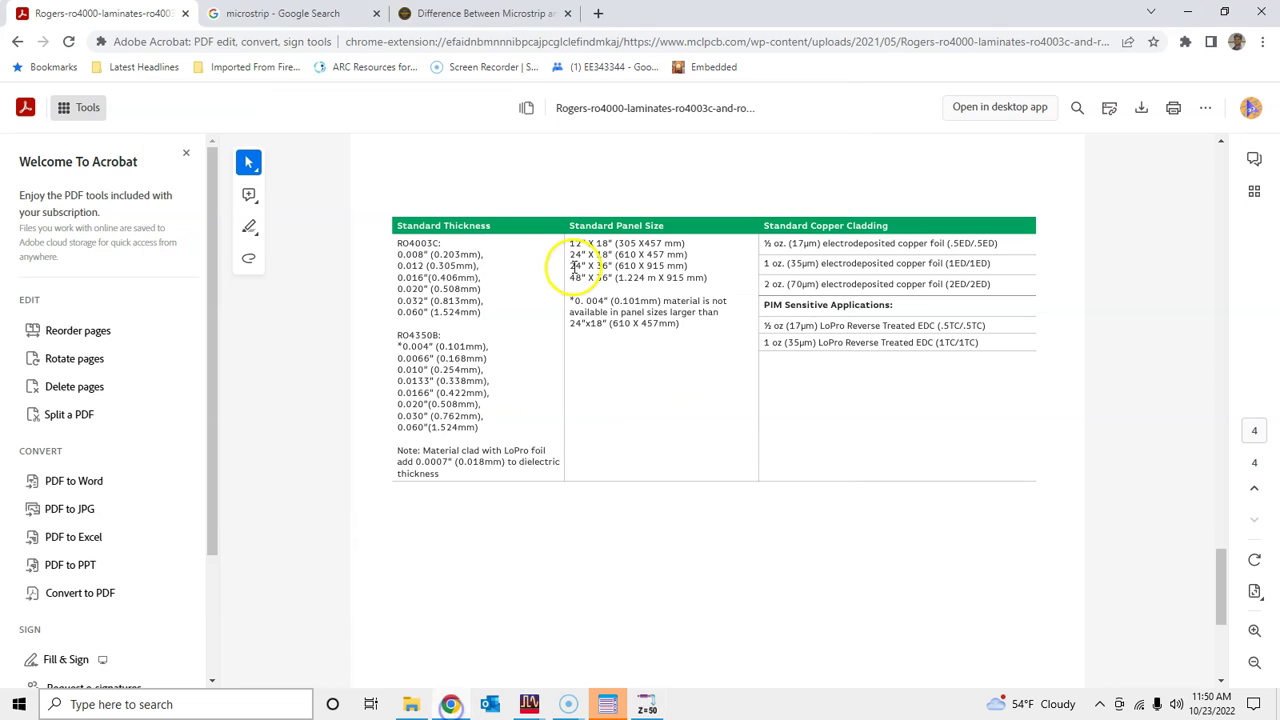
pyautogui.click(282, 13)
pyautogui.click(480, 13)
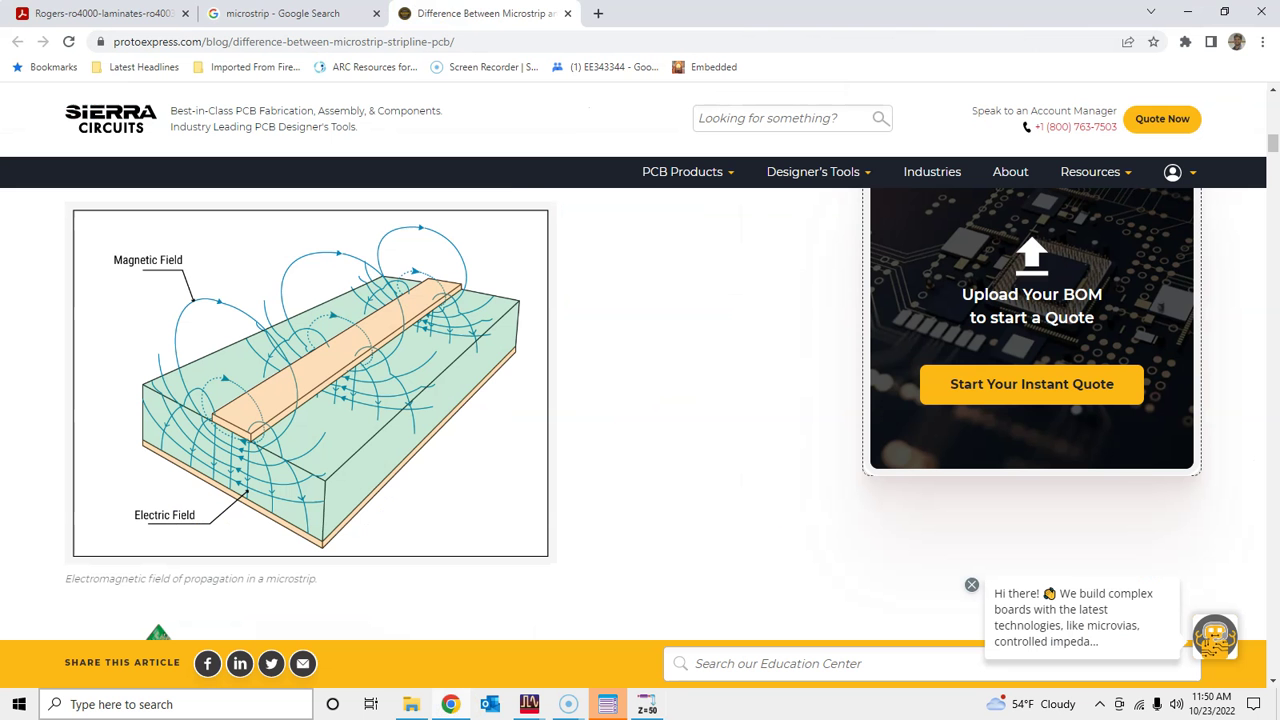
pyautogui.scroll(8, 397, 463)
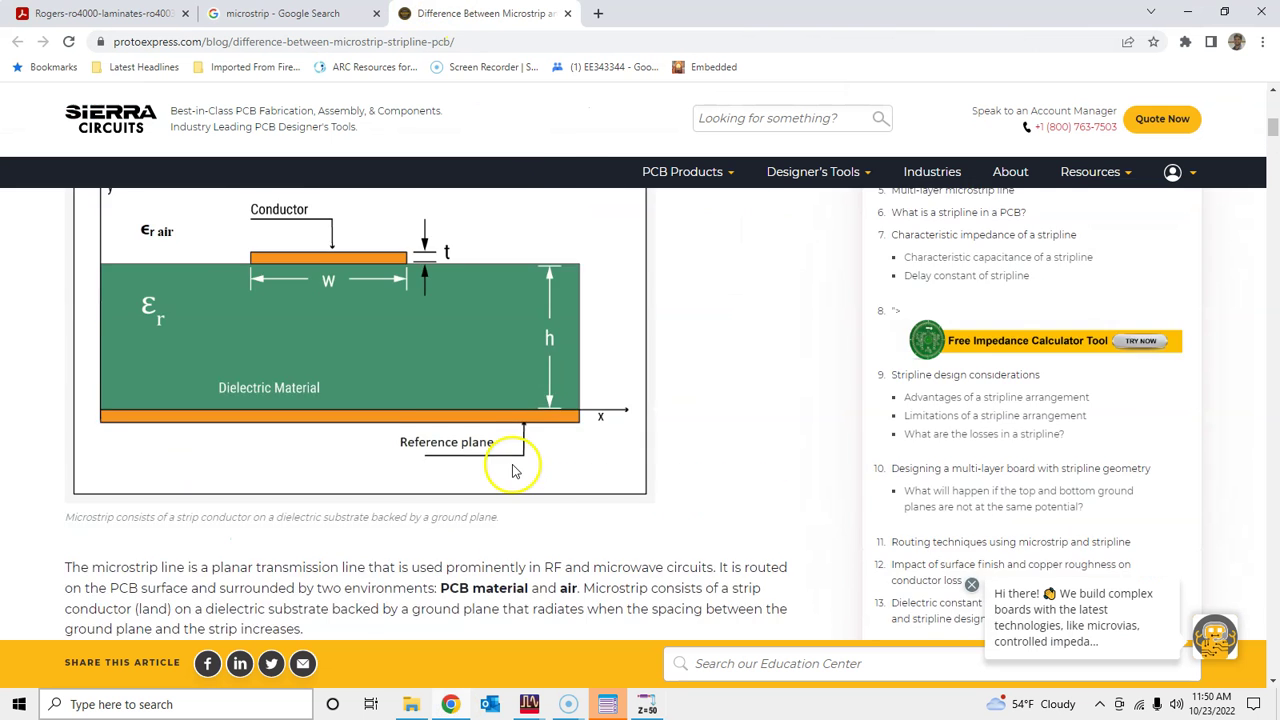
pyautogui.scroll(-3, 508, 457)
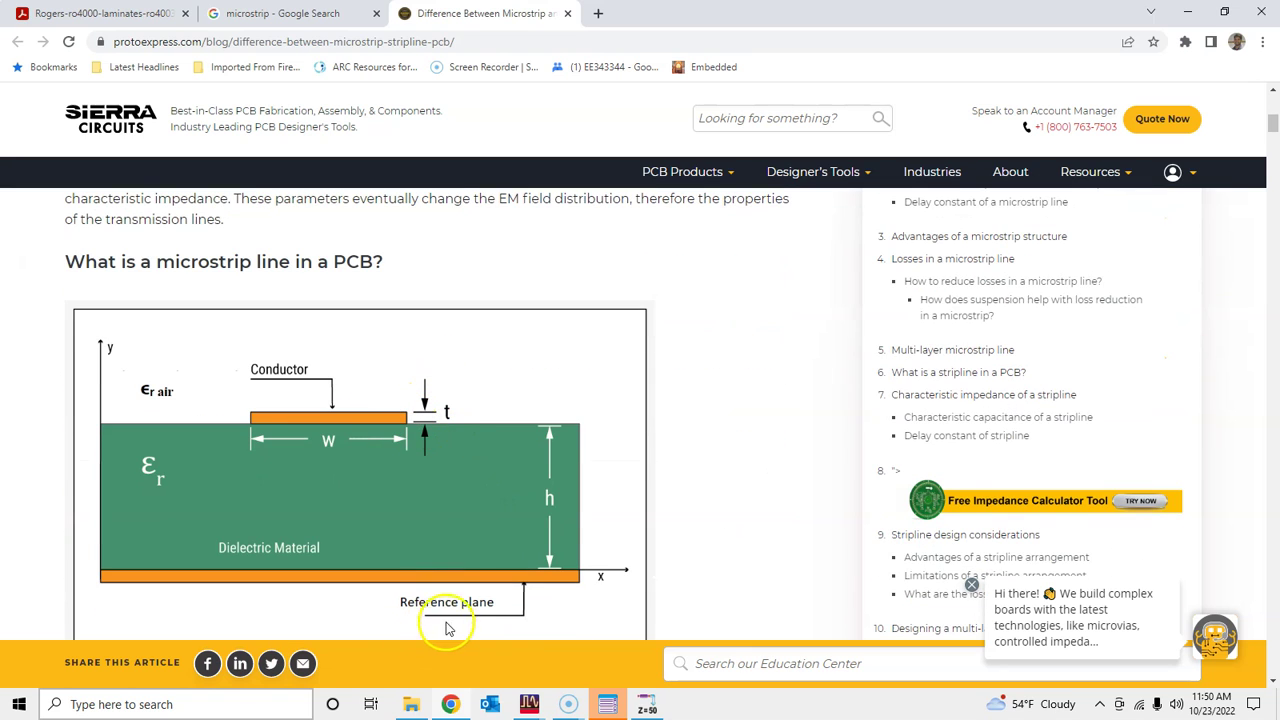
pyautogui.click(105, 13)
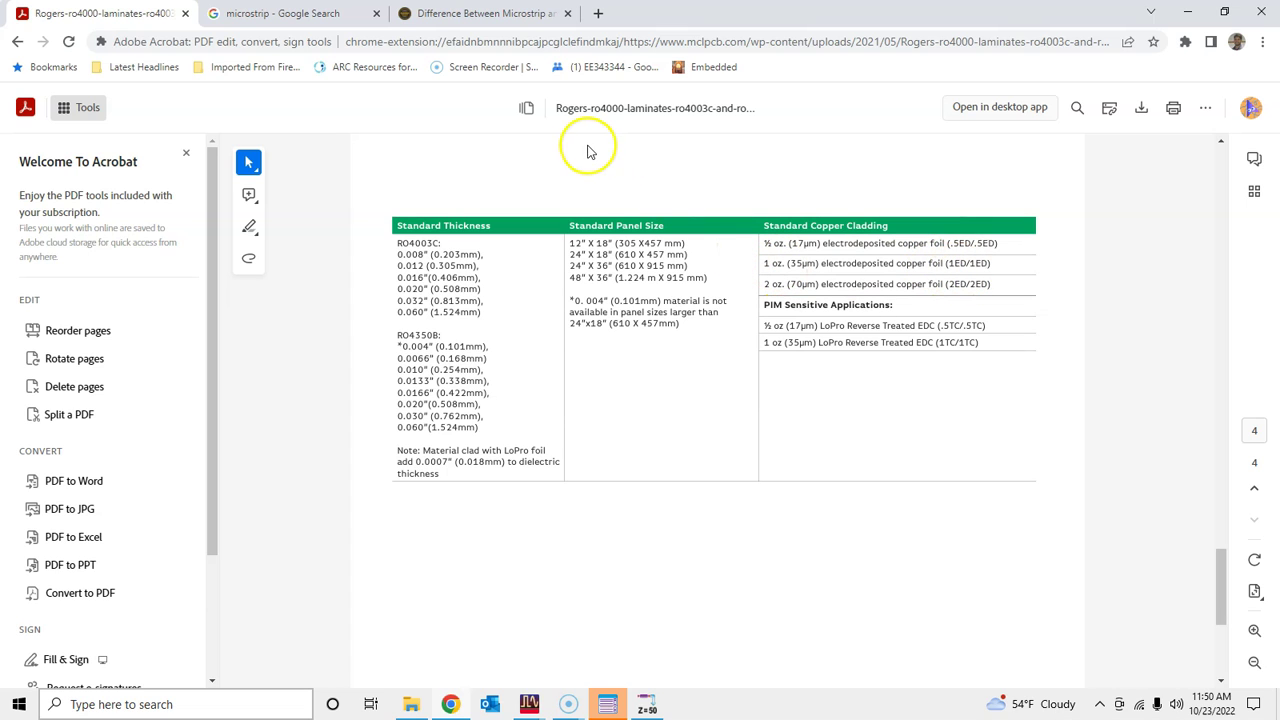
# - In LineCalc, set the conductor thickness T to 35 um and the conductivity Cond to 5.8e7
pyautogui.click(652, 706)
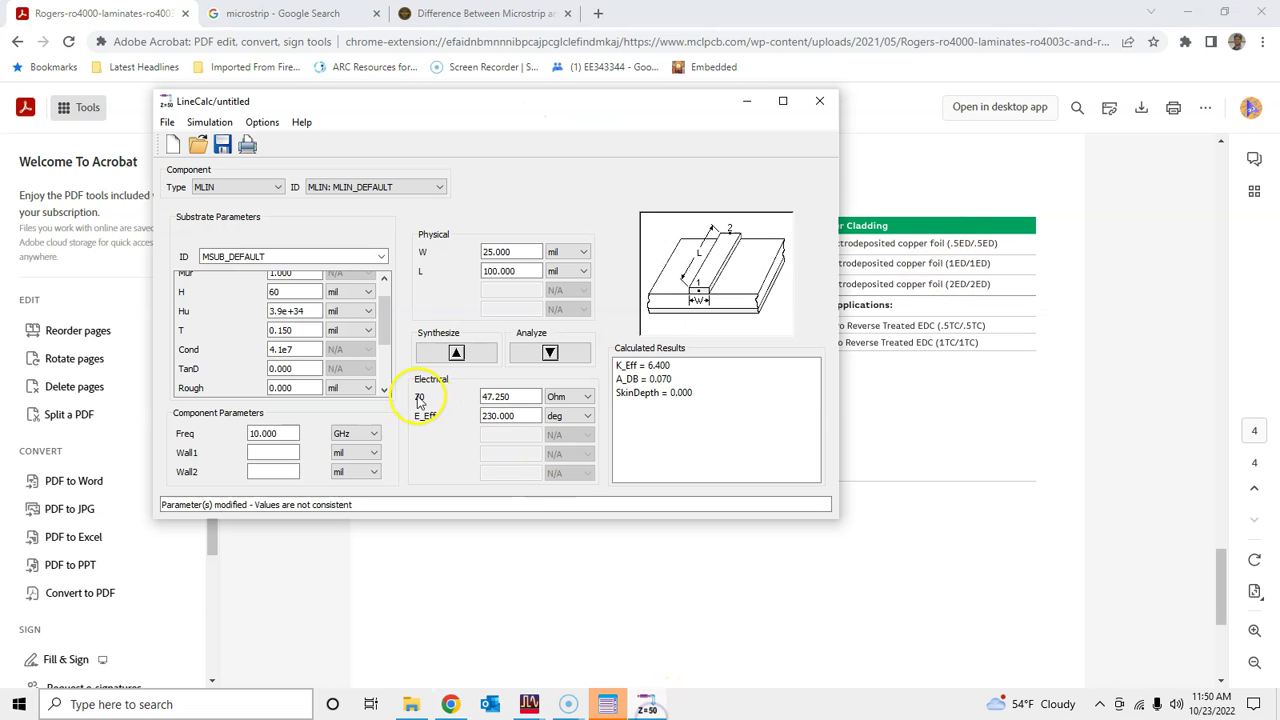
pyautogui.click(297, 327)
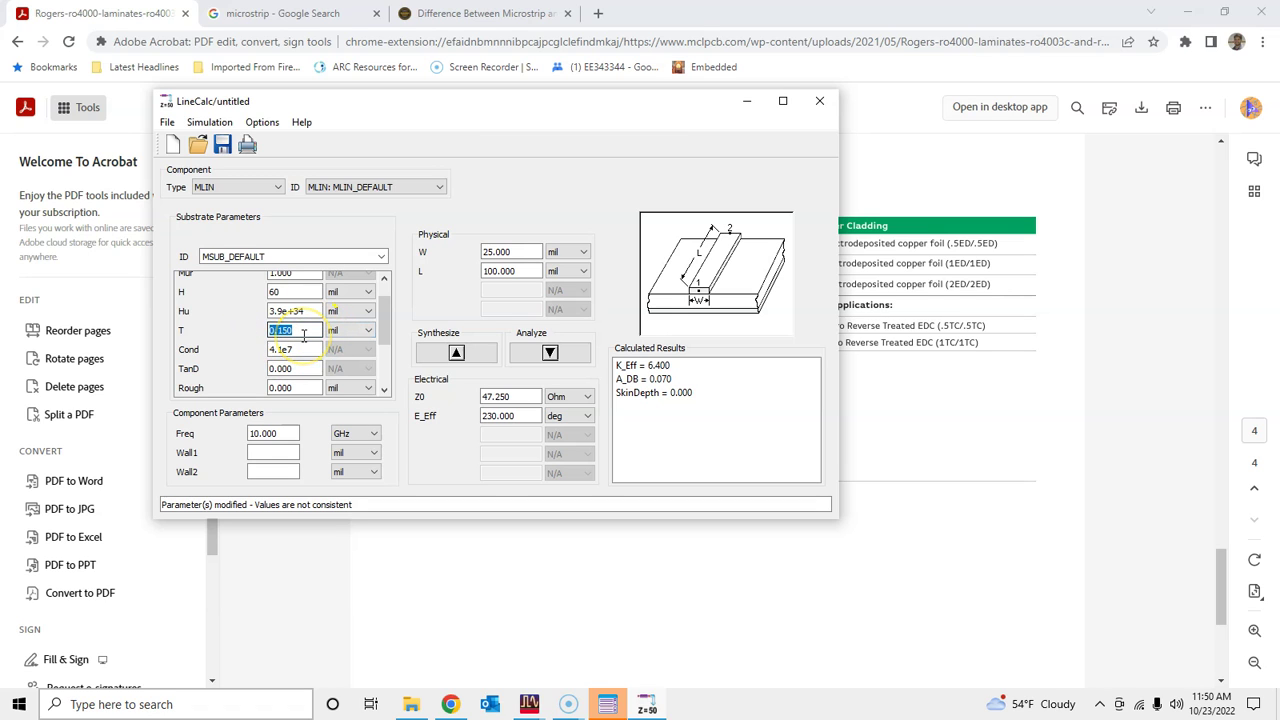
pyautogui.click(352, 330)
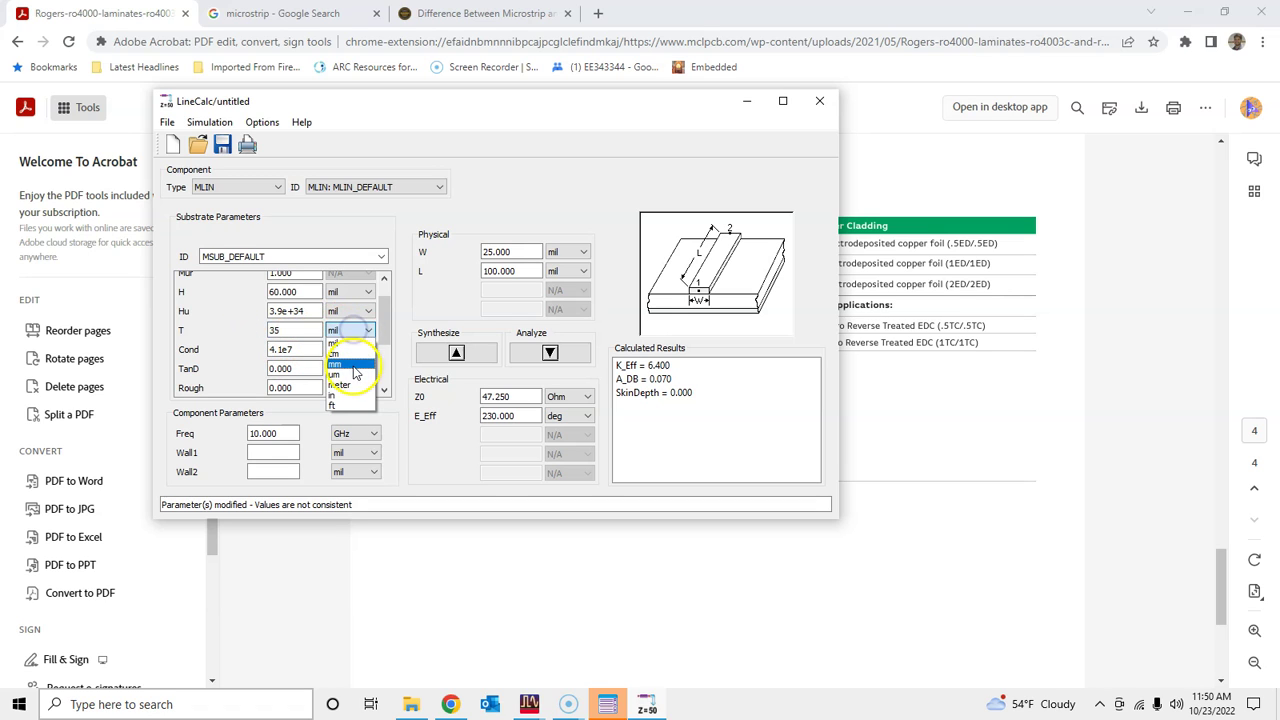
pyautogui.click(348, 366)
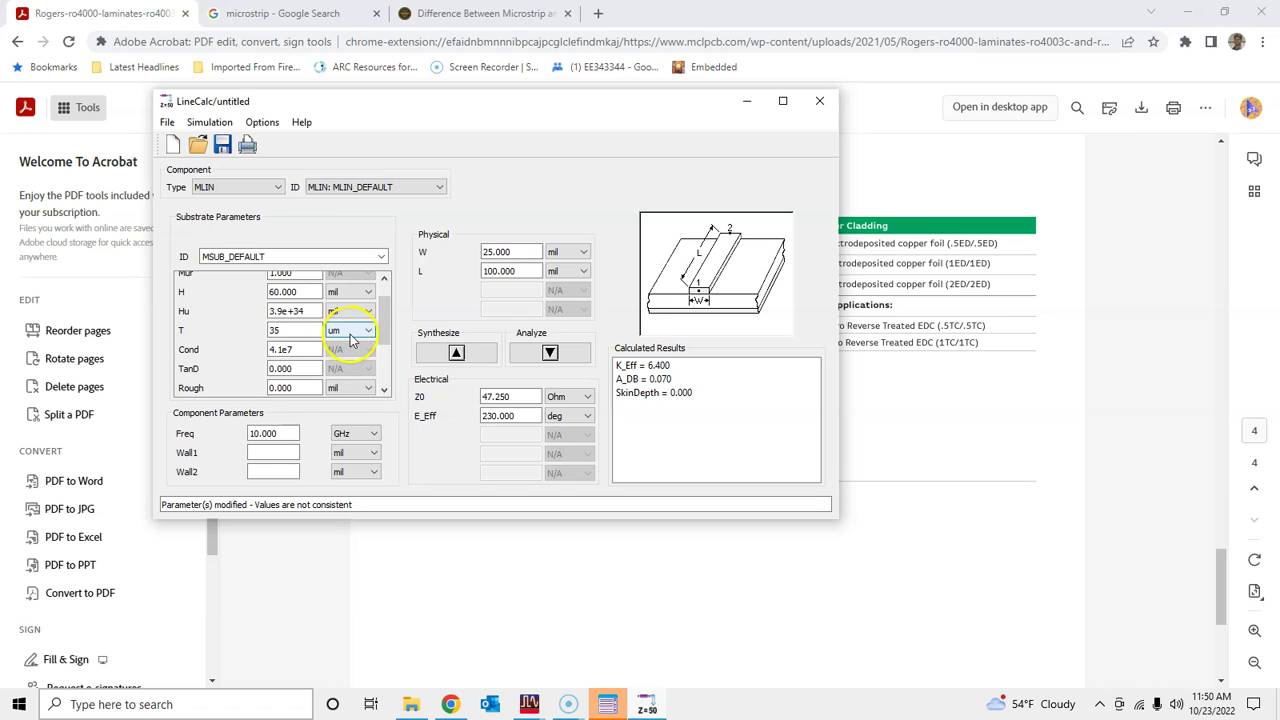
pyautogui.click(284, 352)
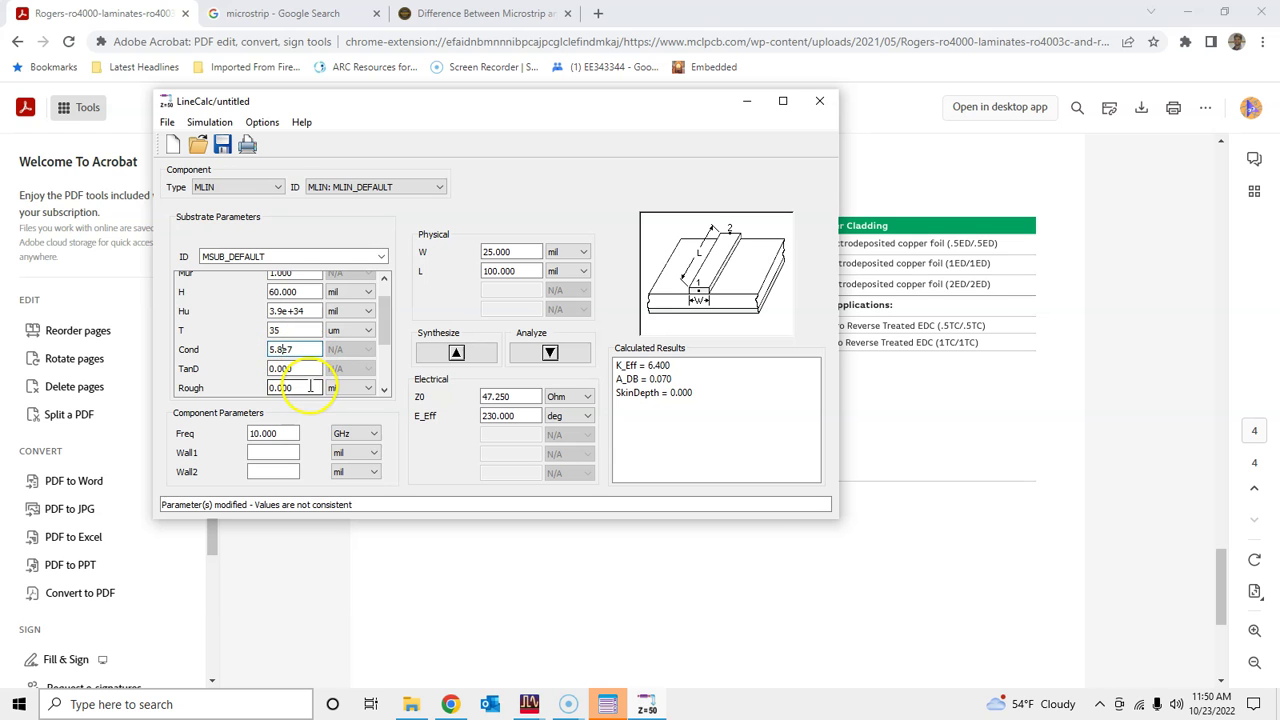
# - Look up the RO4003C dissipation factor in the Rogers data sheet and set TanD to 0.002 in LineCalc
pyautogui.click(800, 562)
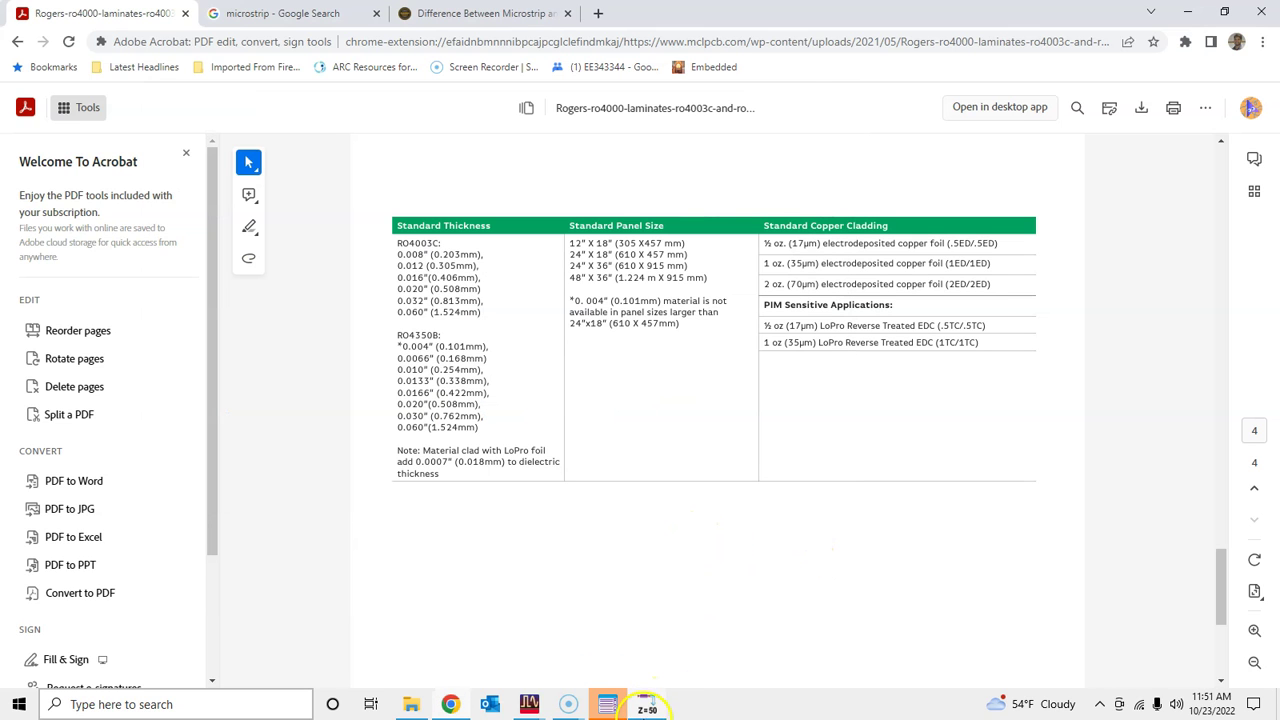
pyautogui.scroll(10, 711, 483)
pyautogui.scroll(-2, 711, 483)
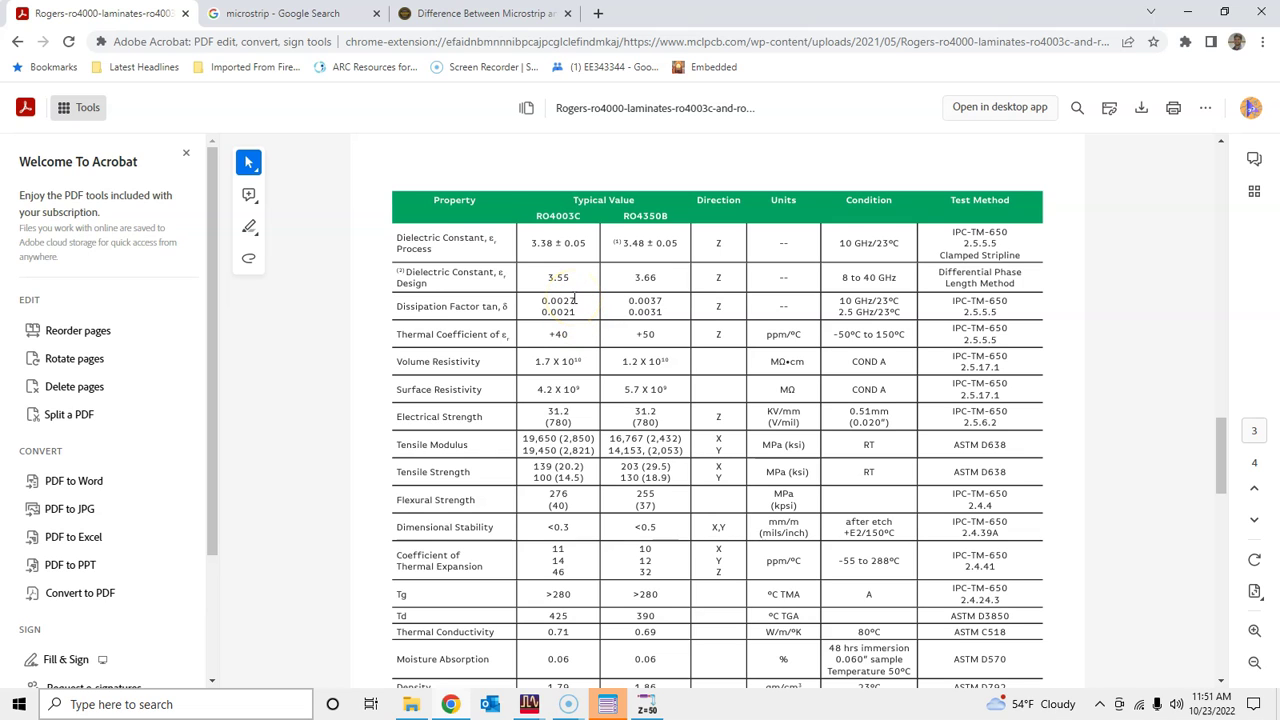
pyautogui.click(647, 704)
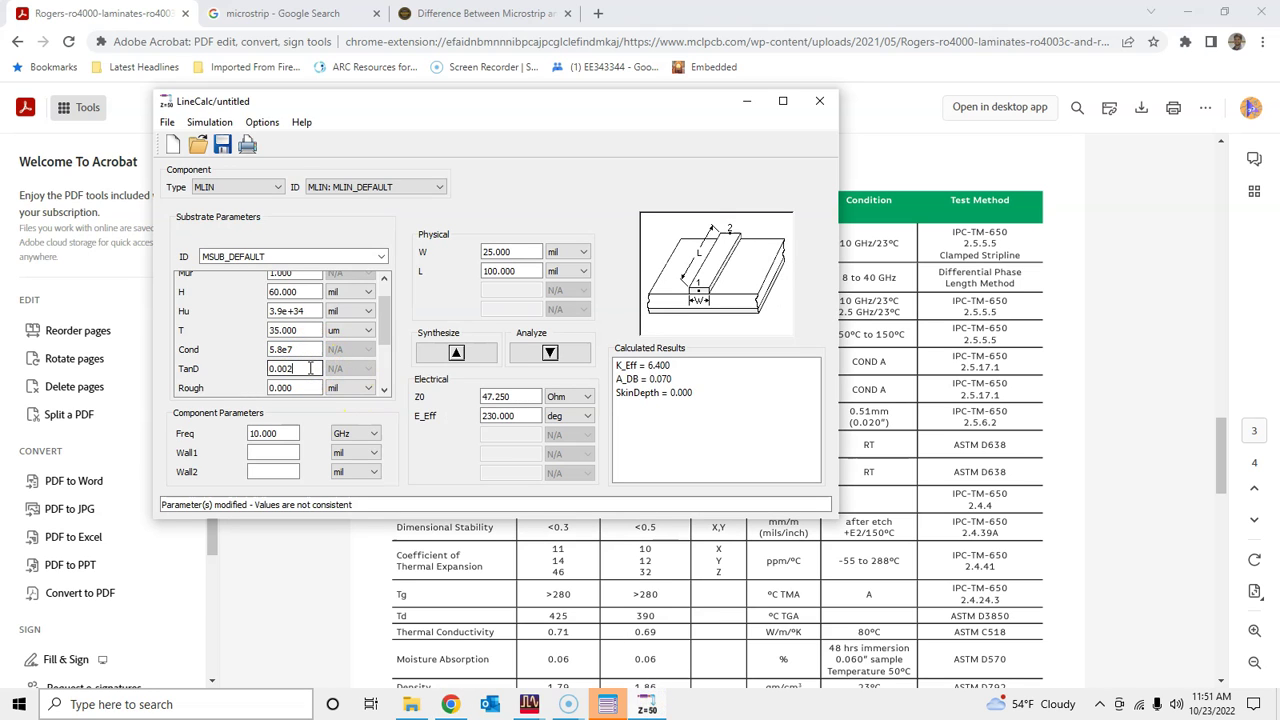
pyautogui.moveTo(386, 309); pyautogui.dragTo(385, 345)
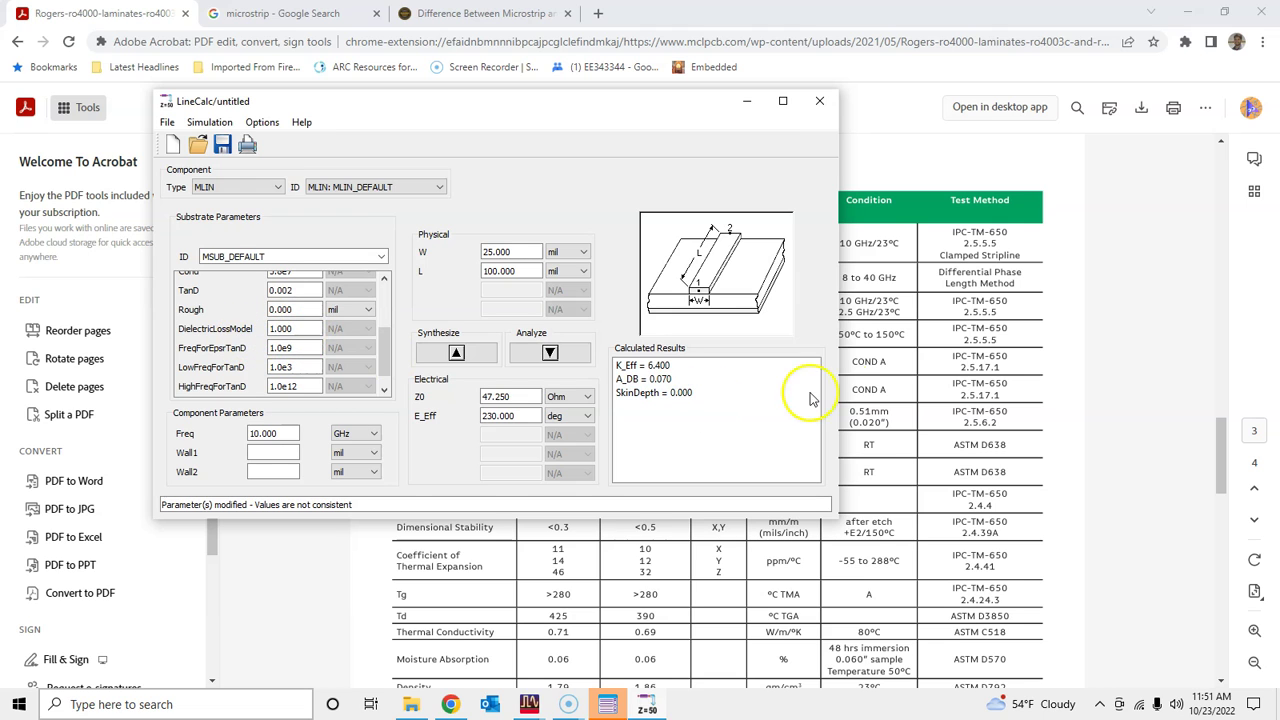
# - Recheck the data sheet's property table, set the LineCalc frequency to 1 GHz and check the remaining substrate parameters
pyautogui.click(917, 368)
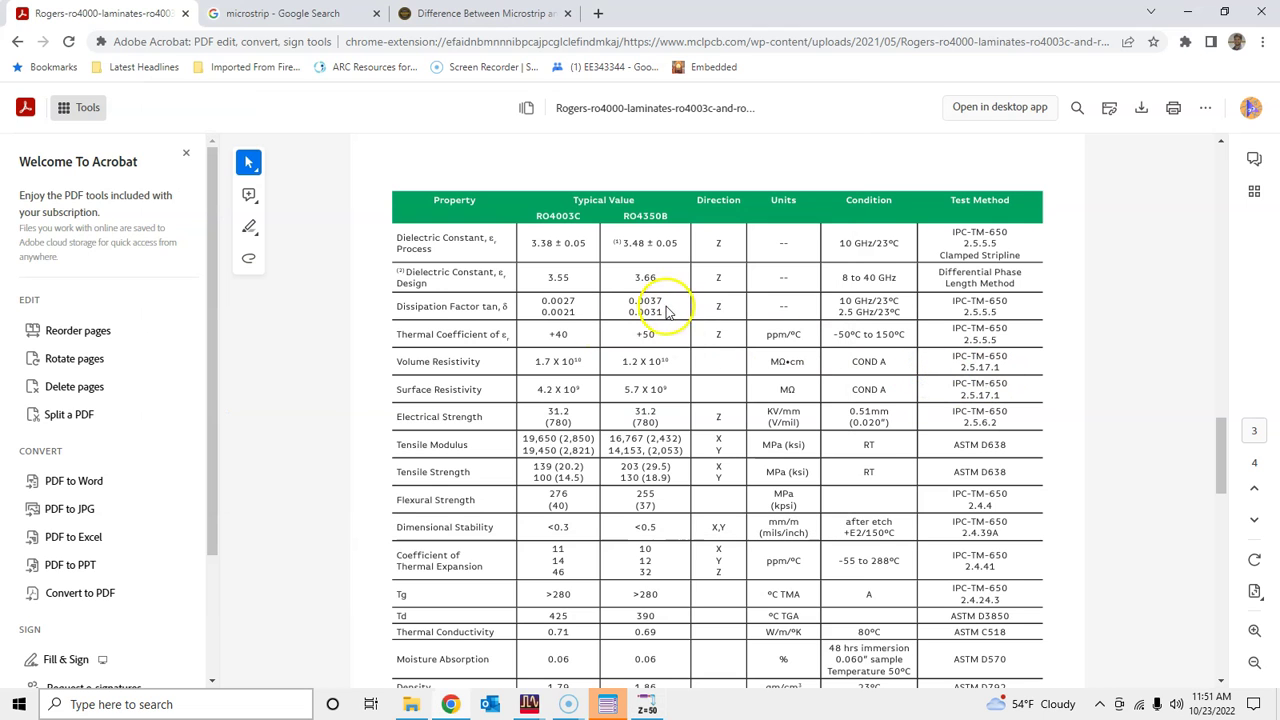
pyautogui.click(649, 708)
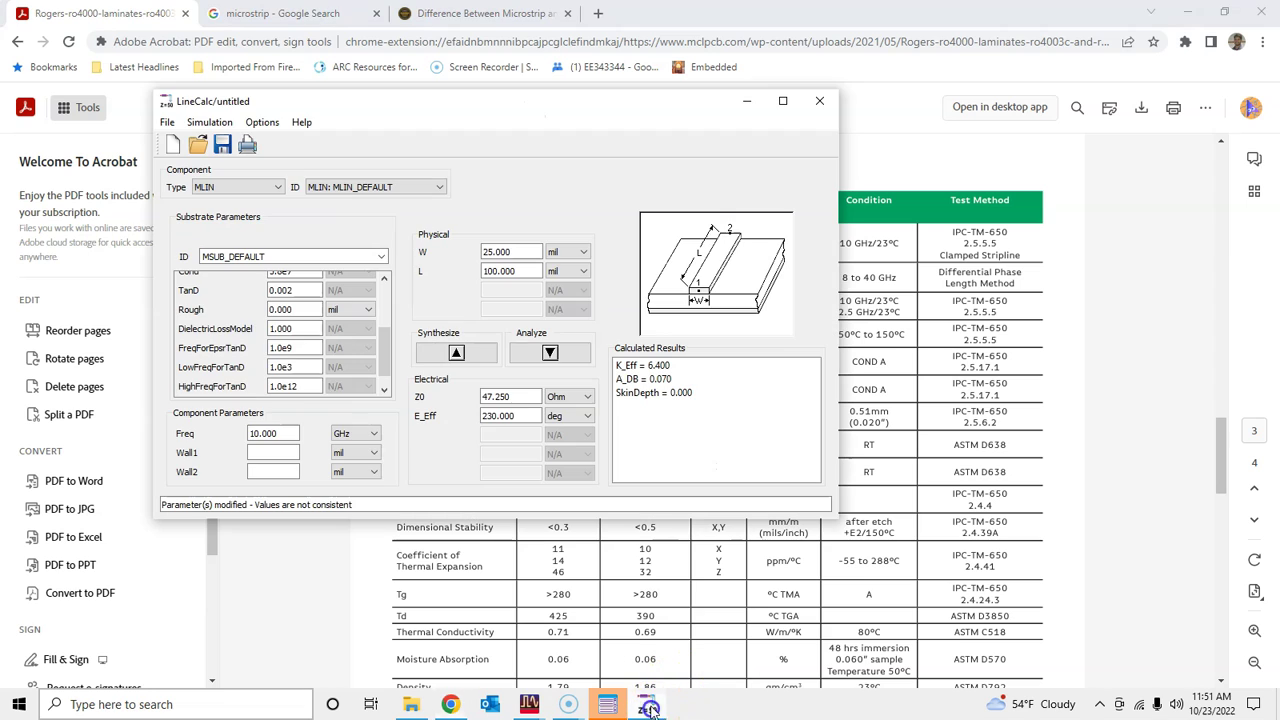
pyautogui.doubleClick(280, 433)
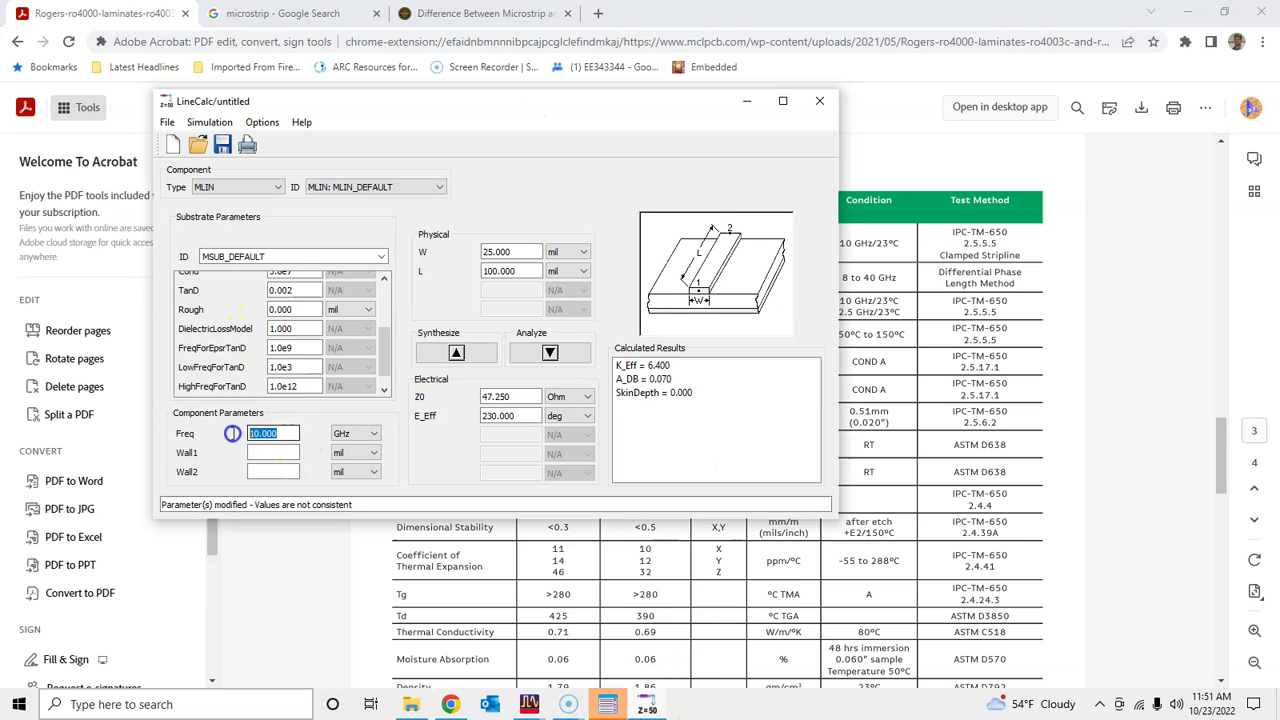
pyautogui.write('1')
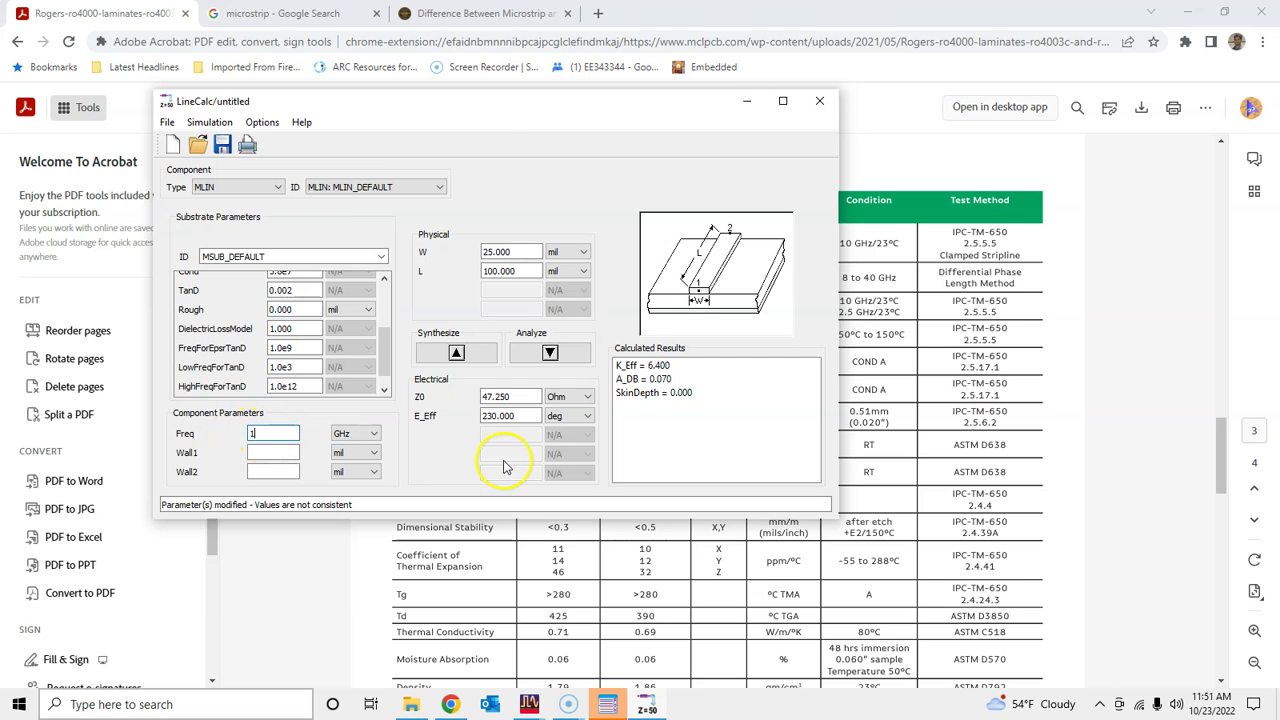
pyautogui.moveTo(514, 106); pyautogui.dragTo(580, 114)
pyautogui.moveTo(462, 358)
pyautogui.mouseDown()
pyautogui.moveTo(463, 283)
pyautogui.moveTo(463, 370)
pyautogui.mouseUp()
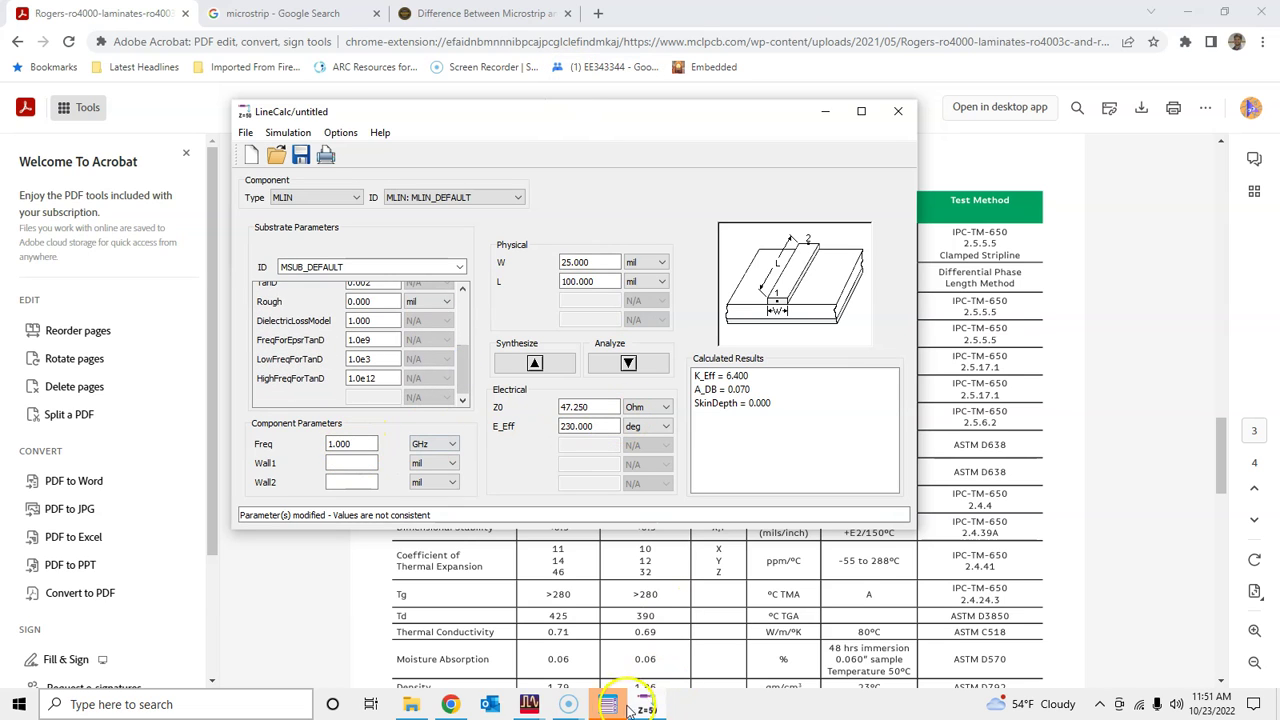
# - Check the ideal line's impedance and electrical length in the schematic, and set Z0 to 35.35 Ohm and E_Eff to 90 deg in LineCalc
pyautogui.moveTo(533, 706)
pyautogui.click(640, 645)
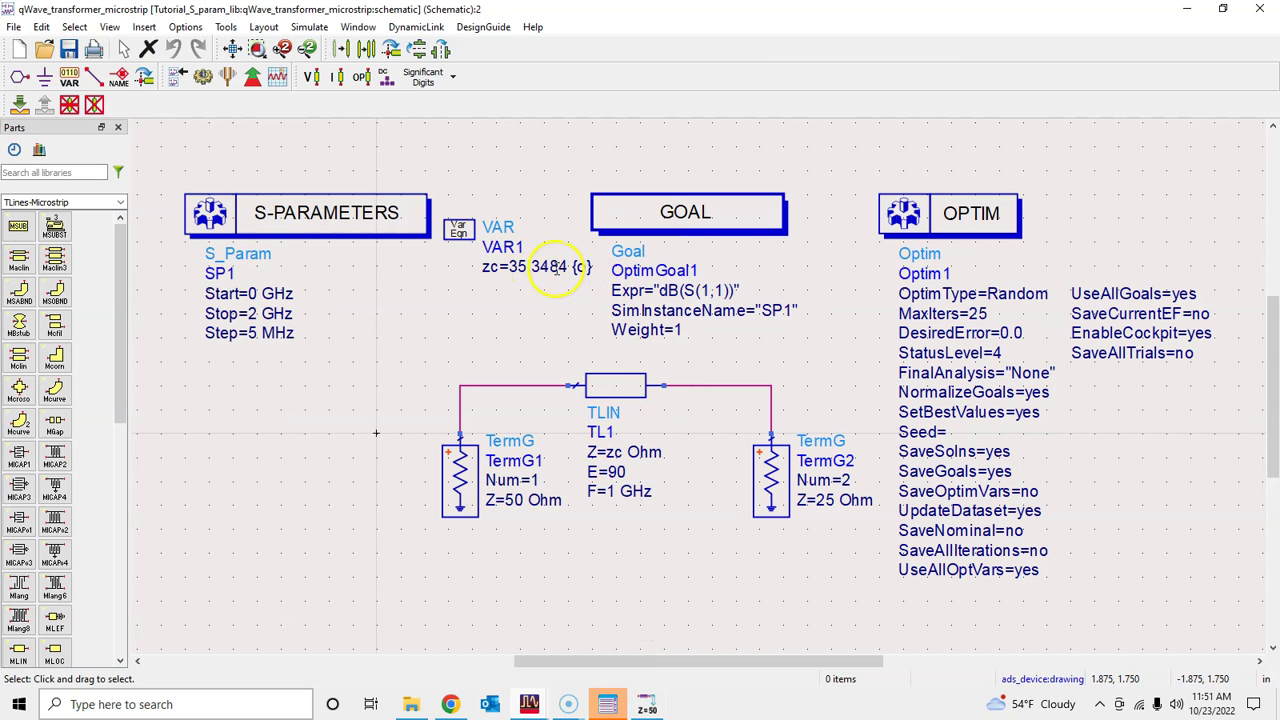
pyautogui.click(647, 703)
pyautogui.moveTo(590, 407); pyautogui.dragTo(545, 407)
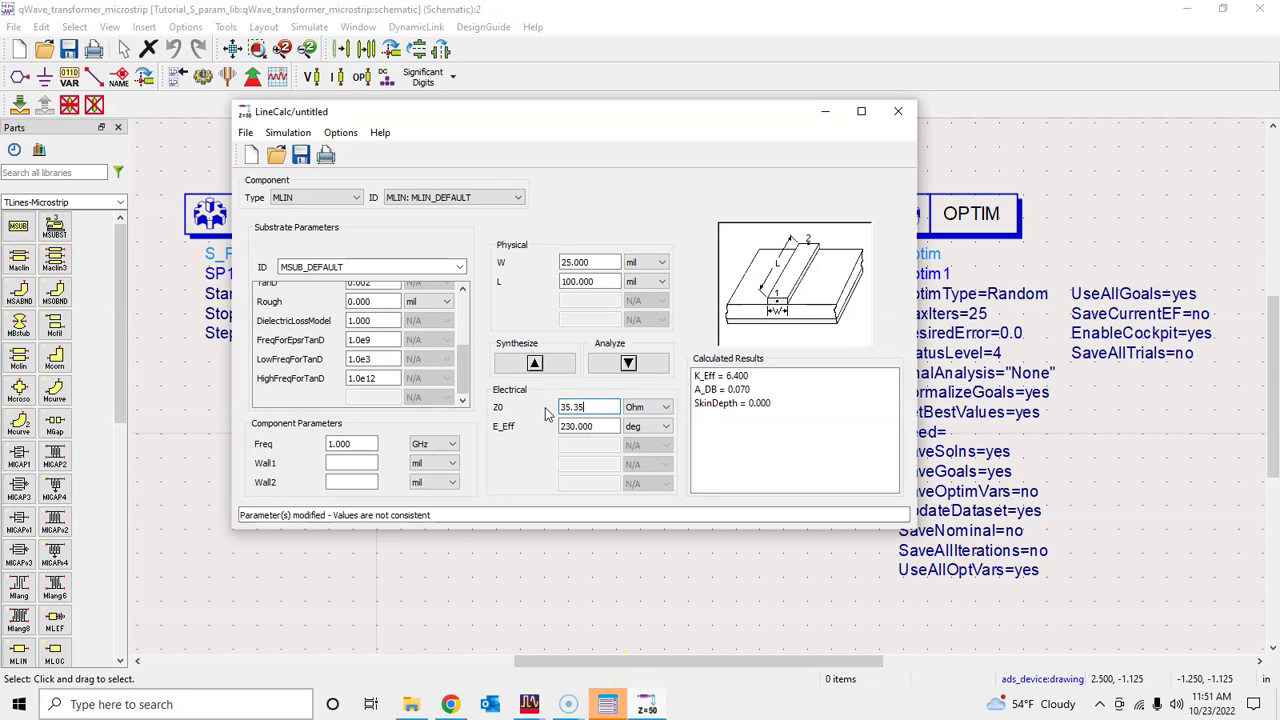
pyautogui.click(598, 426)
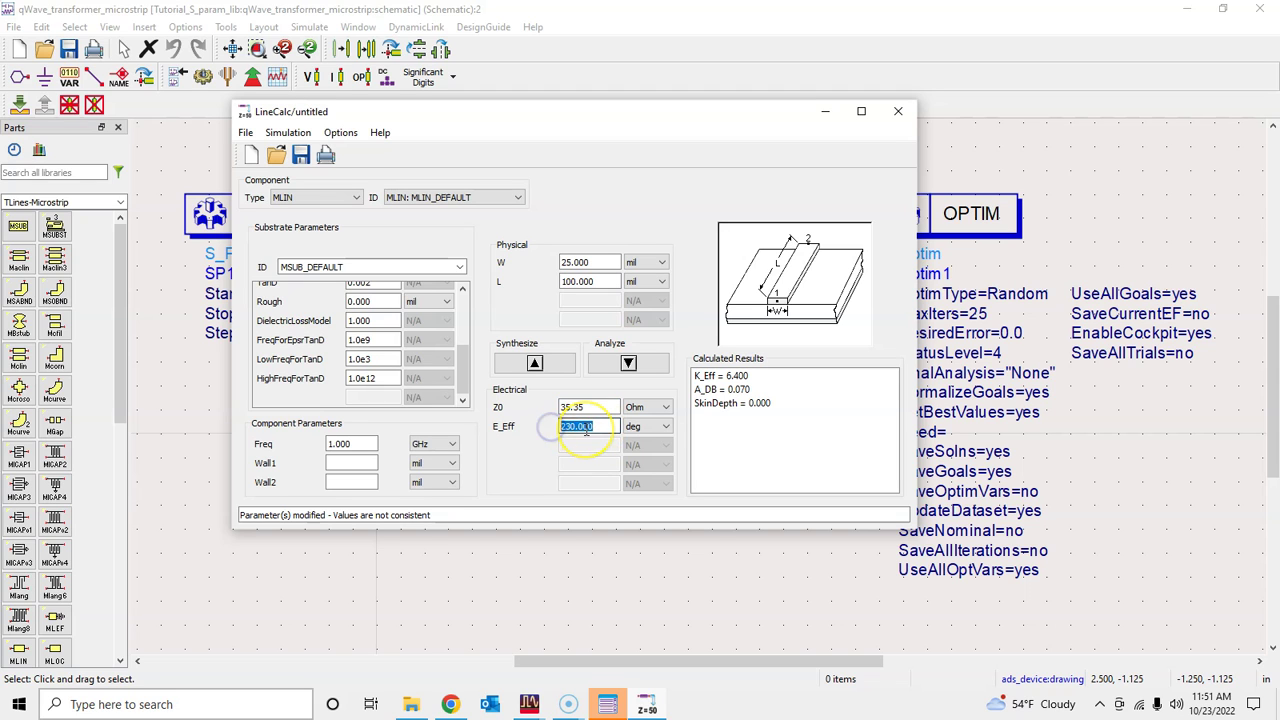
pyautogui.click(647, 703)
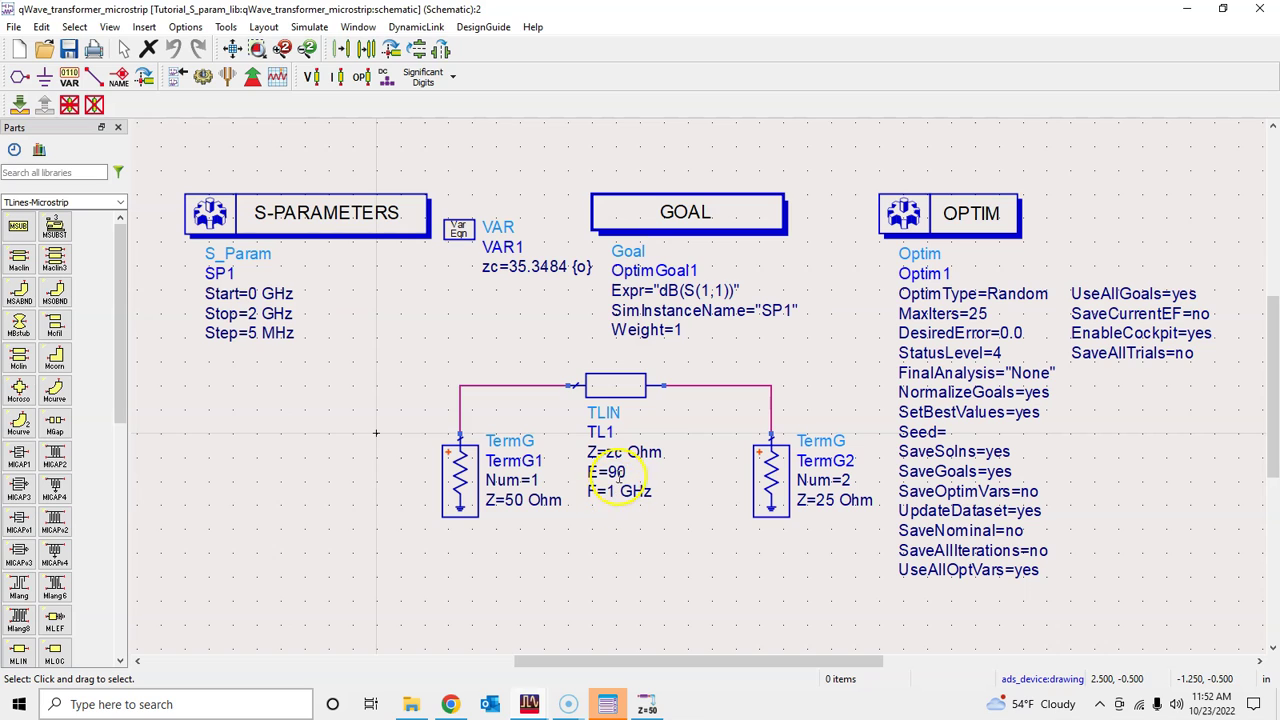
pyautogui.click(647, 708)
pyautogui.click(577, 427)
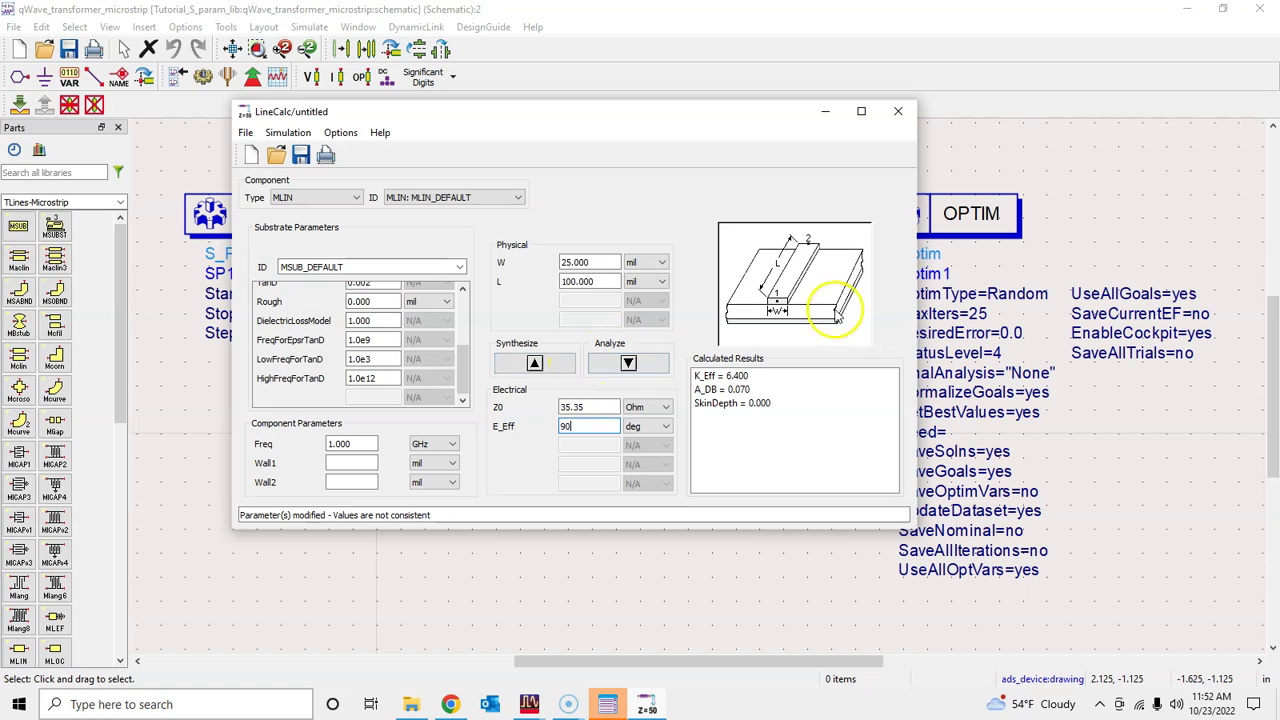
# - Synthesize the microstrip line's width and length from the electrical values and review the electrical and substrate parameters
pyautogui.moveTo(683, 113); pyautogui.dragTo(483, 106)
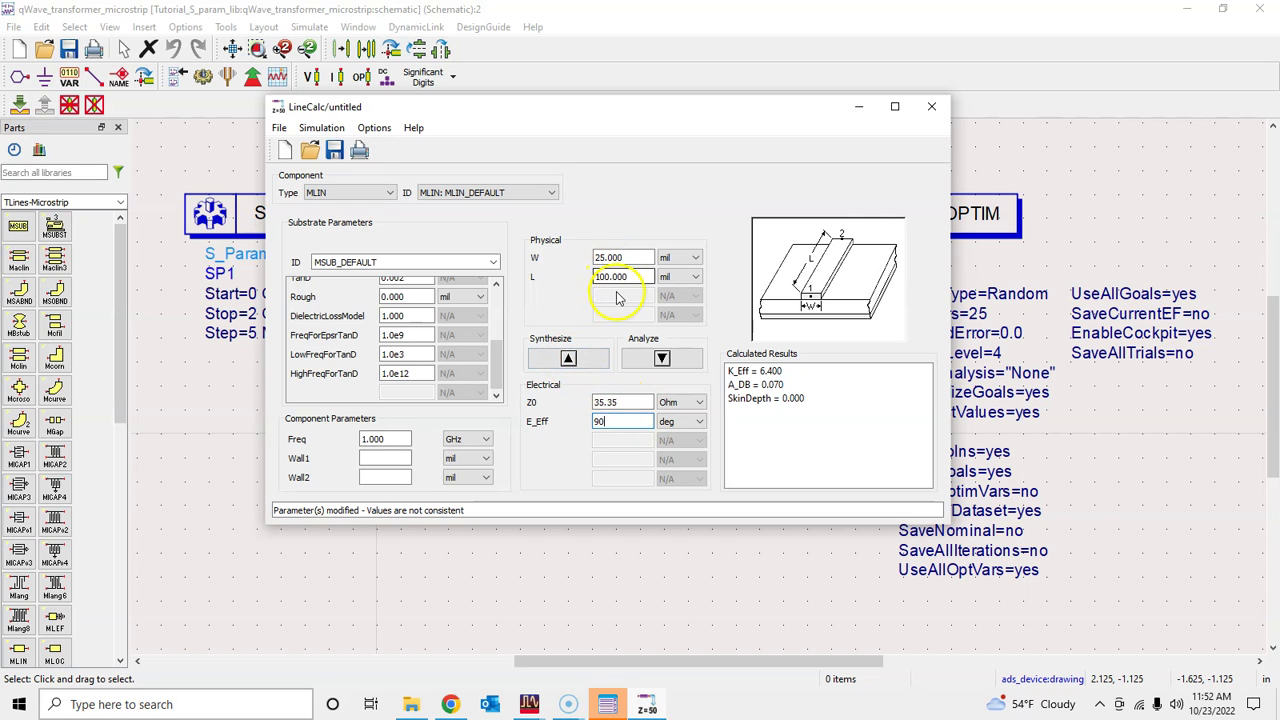
pyautogui.click(568, 360)
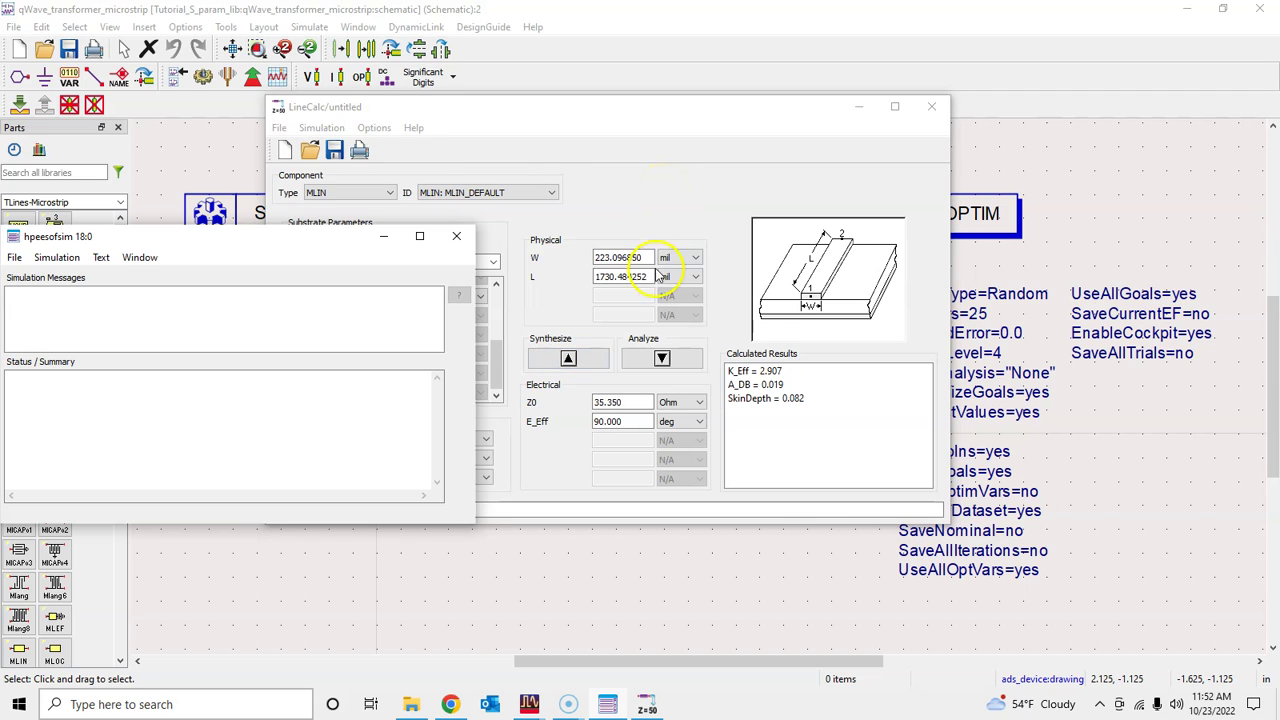
pyautogui.click(628, 401)
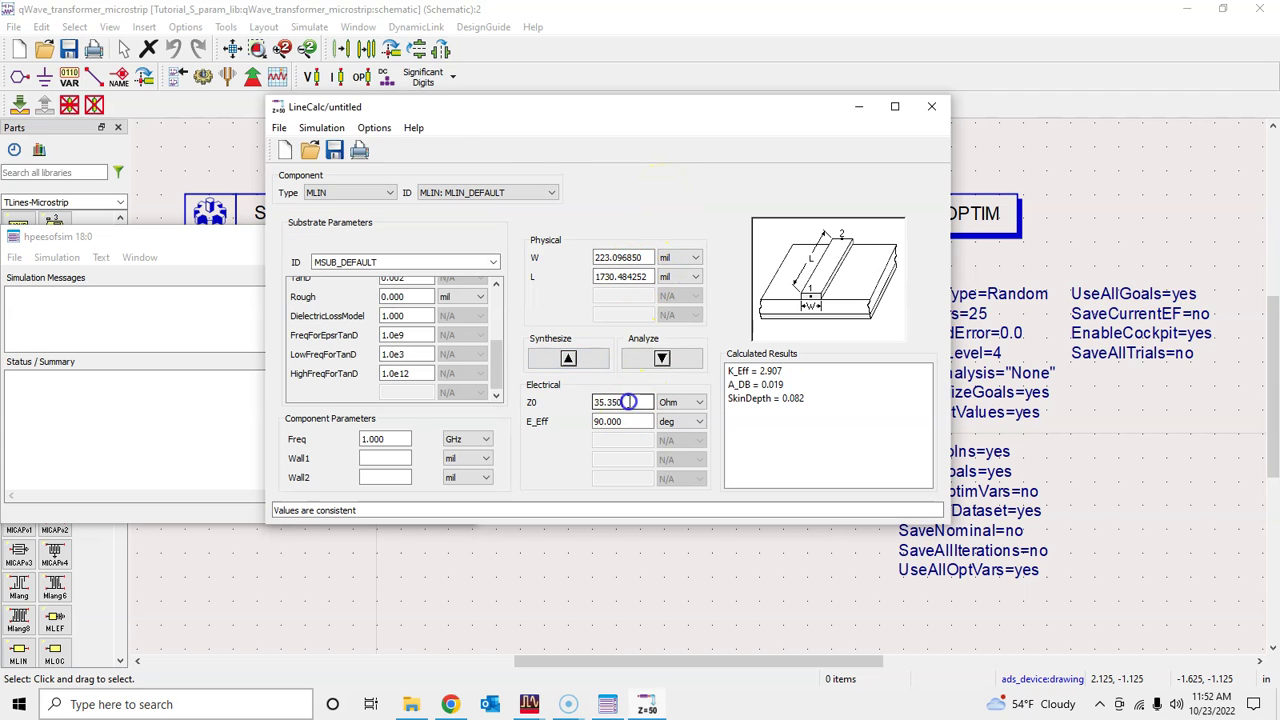
pyautogui.click(628, 421)
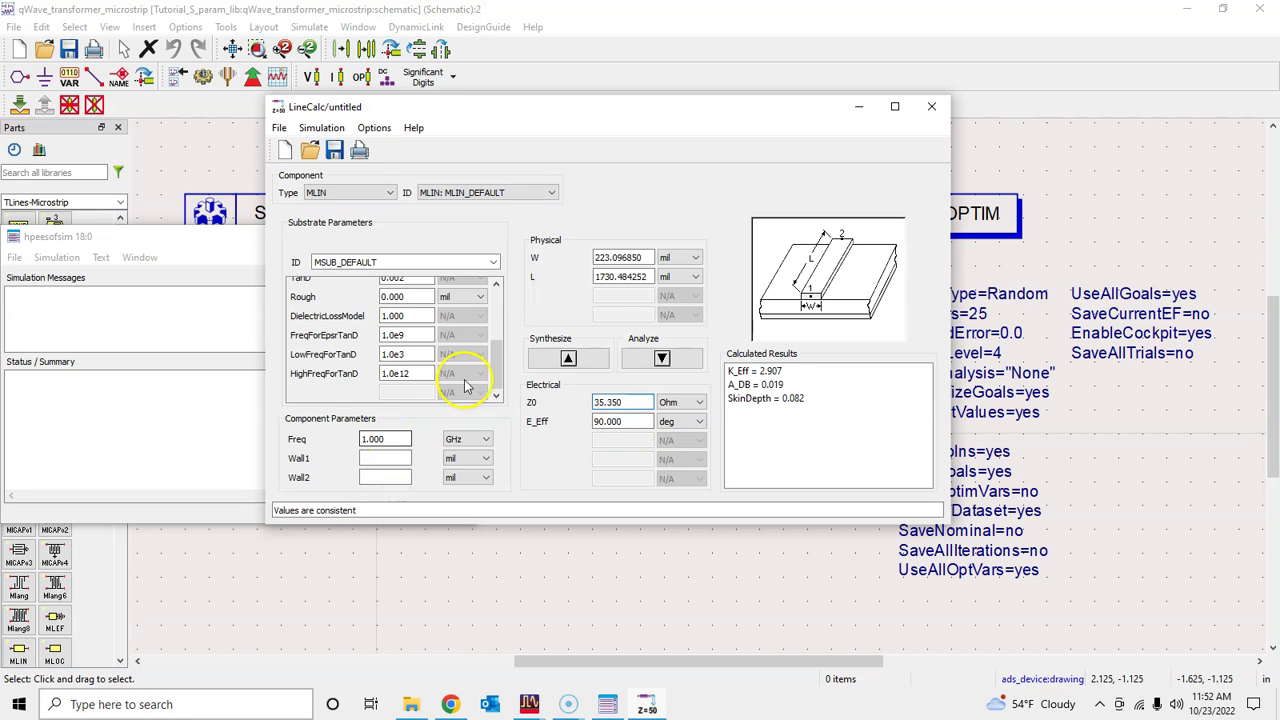
pyautogui.moveTo(496, 362); pyautogui.dragTo(491, 314)
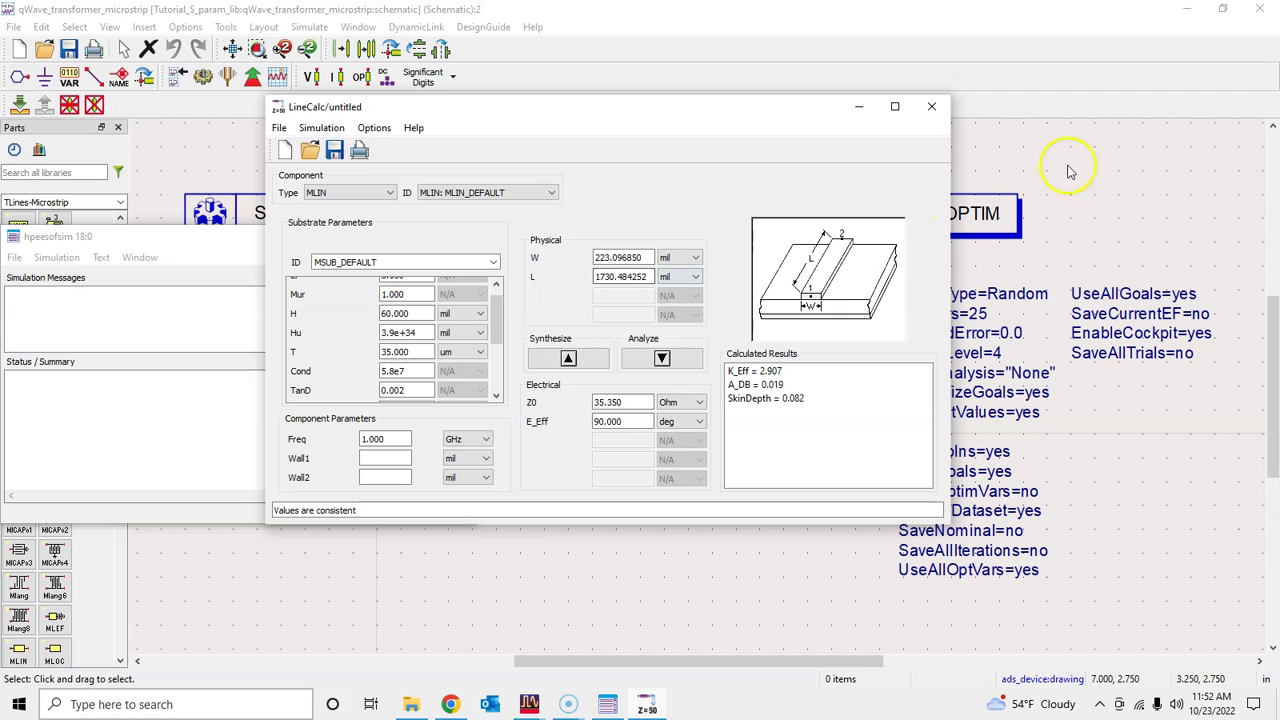
# - Place the new synthesized LineCalc component in the schematic below the ideal TLIN line
pyautogui.click(1031, 144)
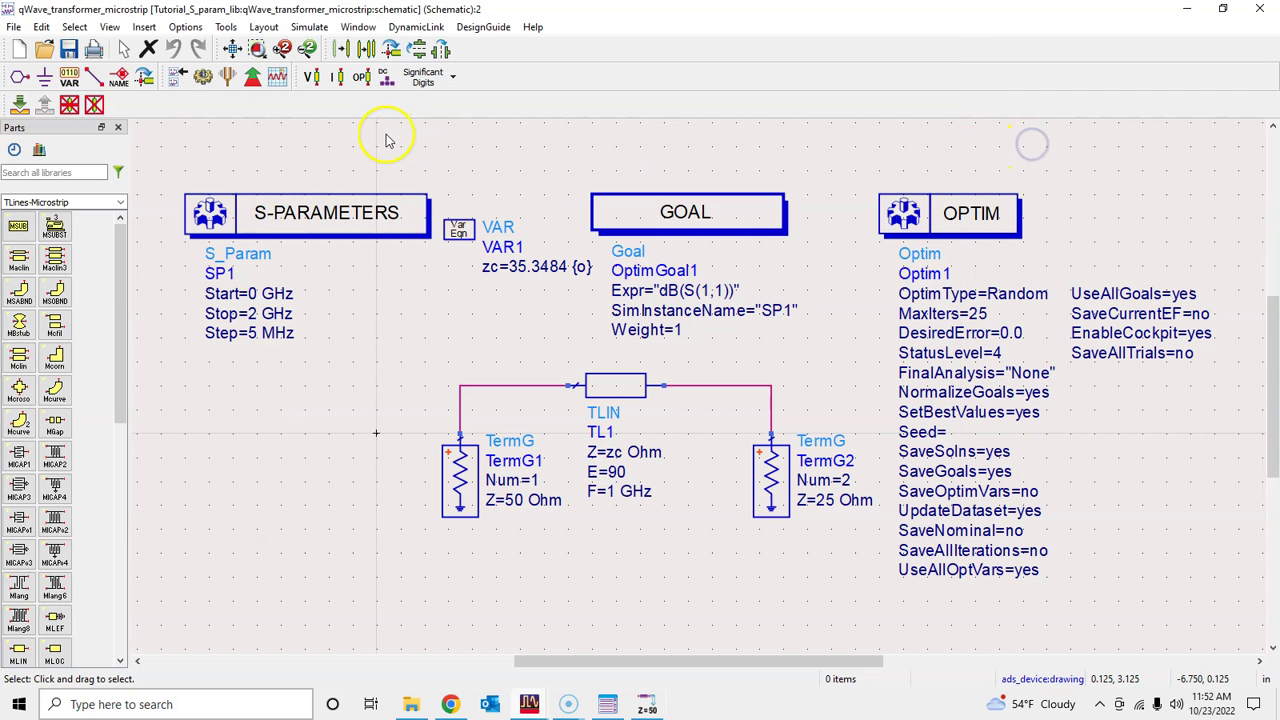
pyautogui.click(226, 28)
pyautogui.moveTo(300, 166)
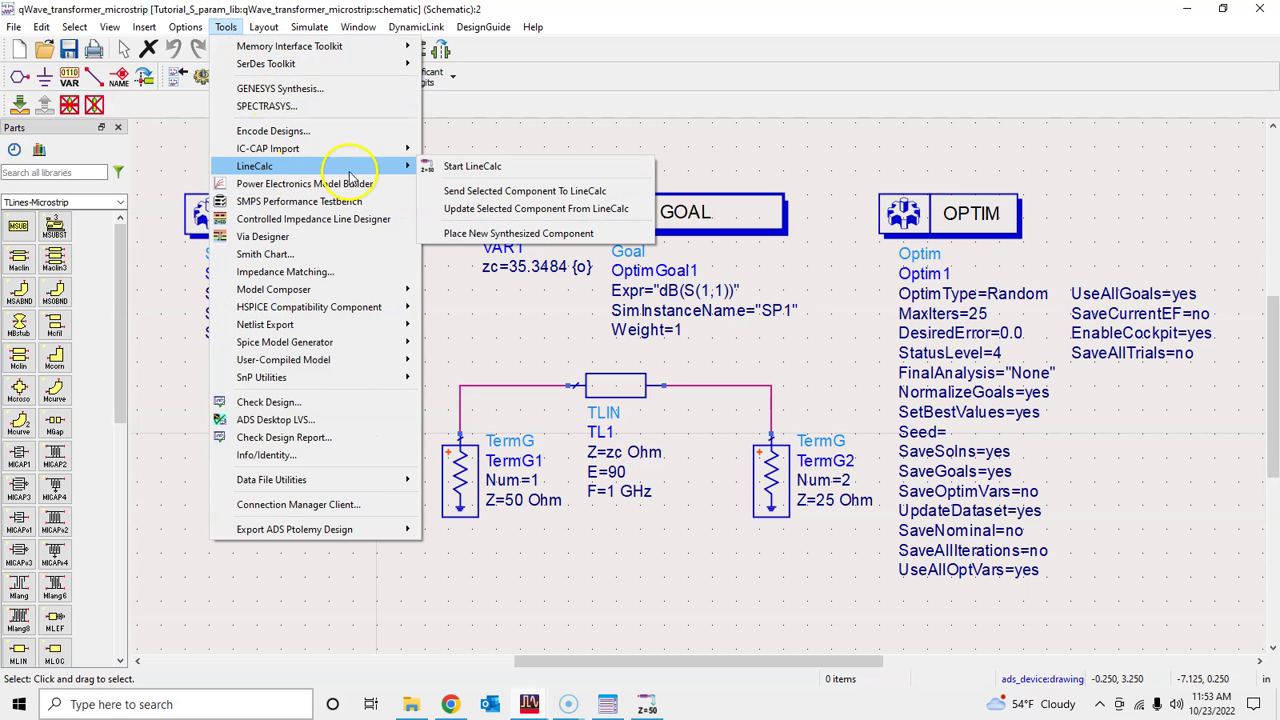
pyautogui.click(490, 233)
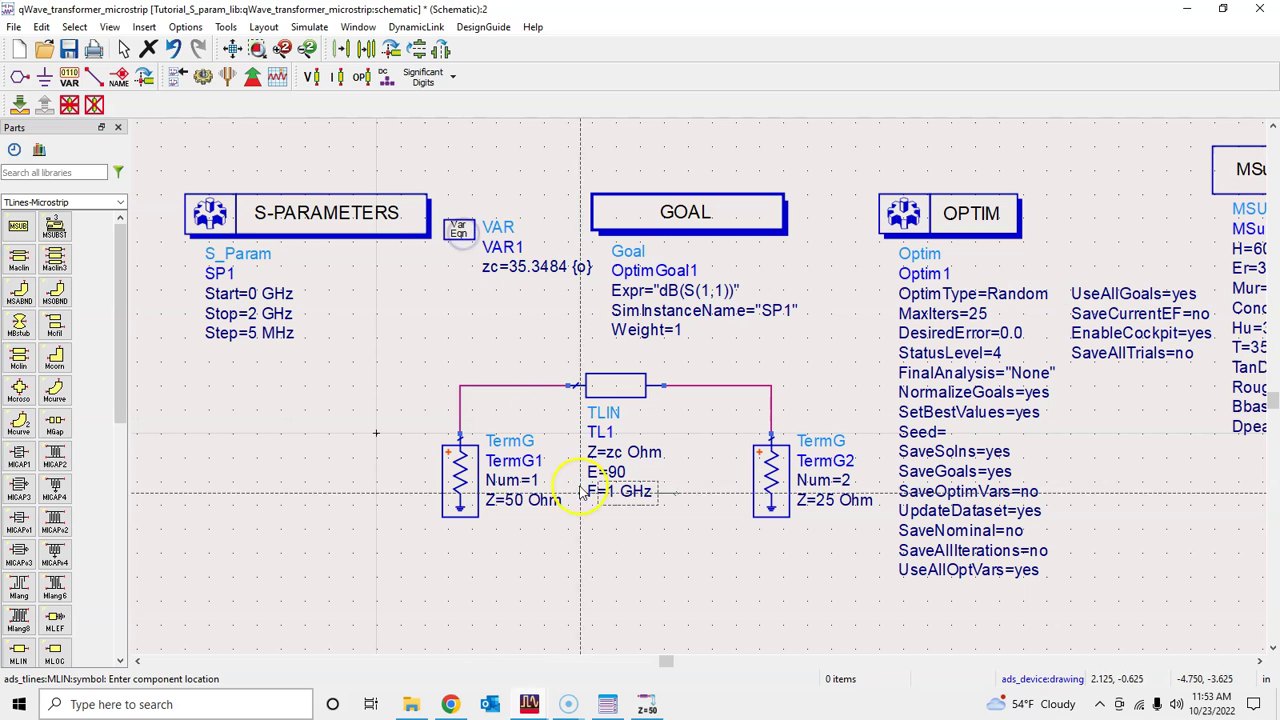
pyautogui.click(606, 552)
pyautogui.press('Escape')
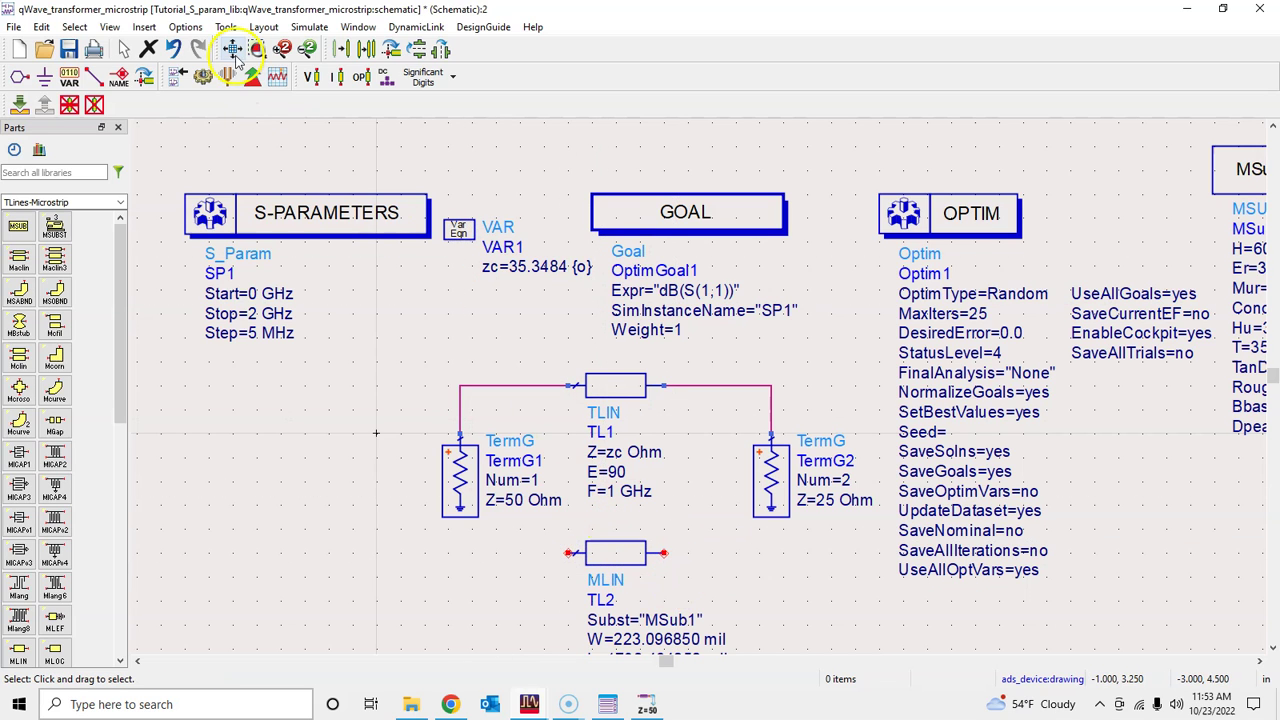
pyautogui.click(232, 50)
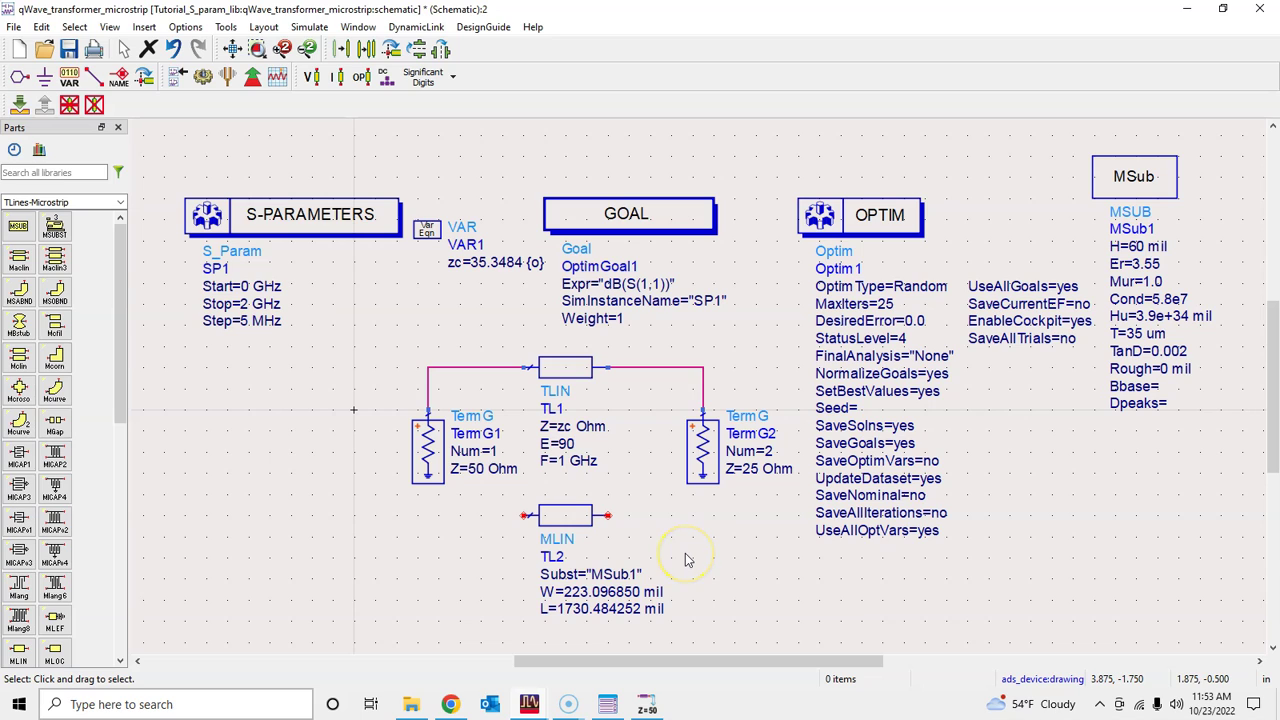
# - Delete the ideal TLIN line and move the MLIN component into its place between the two terminations
pyautogui.click(566, 365)
pyautogui.press('Delete')
pyautogui.click(580, 529)
pyautogui.moveTo(575, 522); pyautogui.dragTo(573, 374)
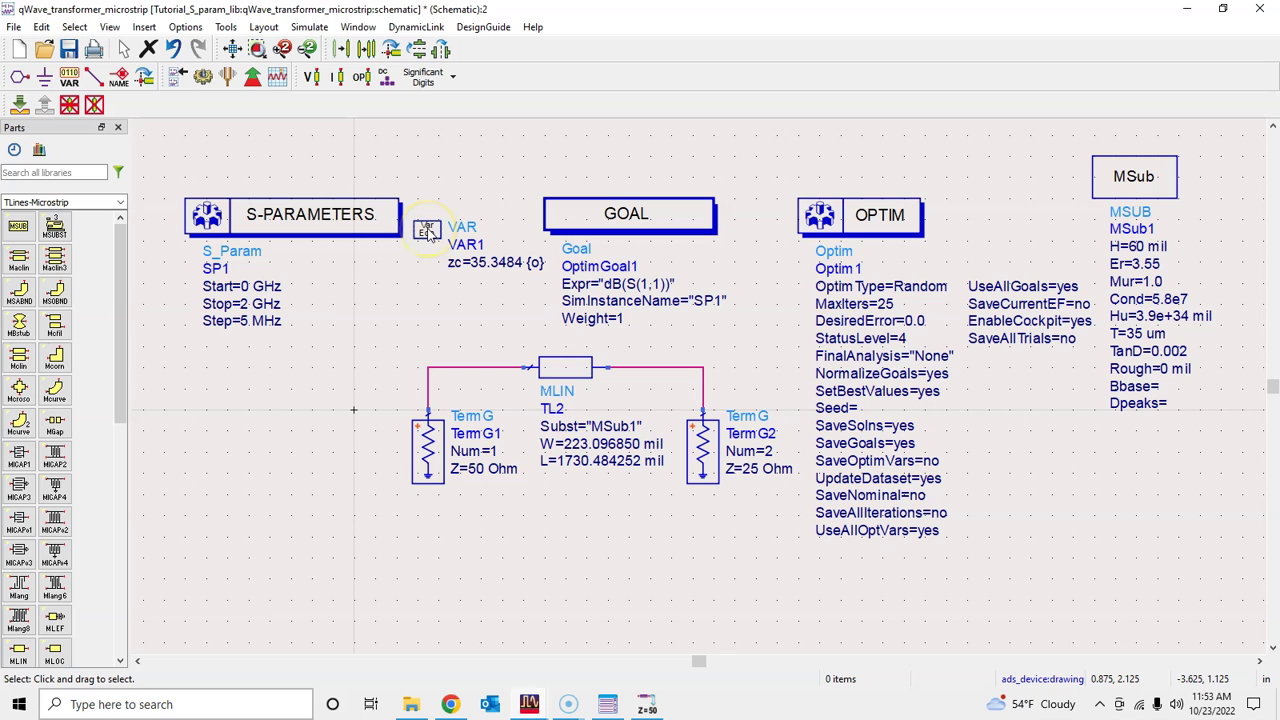
# - Move the VAR1 block up slightly and deactivate the VAR1, Optim1 and OptimGoal1 components
pyautogui.moveTo(427, 230); pyautogui.dragTo(427, 193)
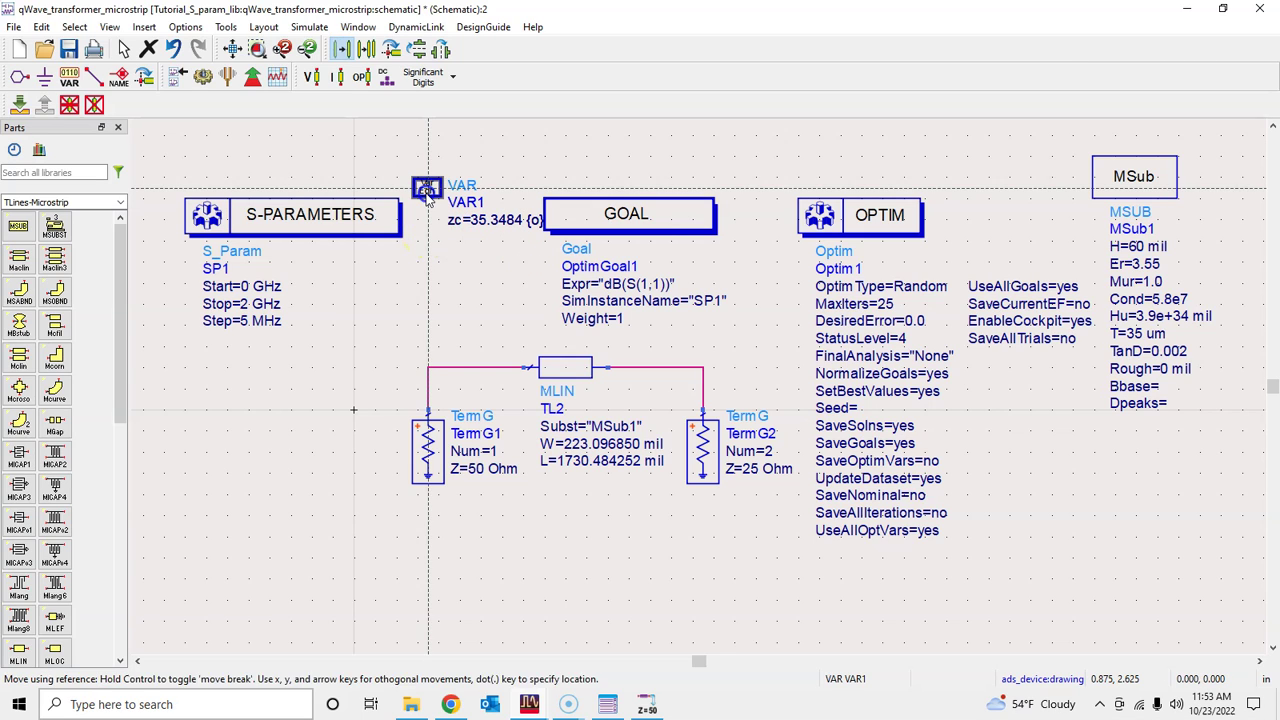
pyautogui.click(80, 104)
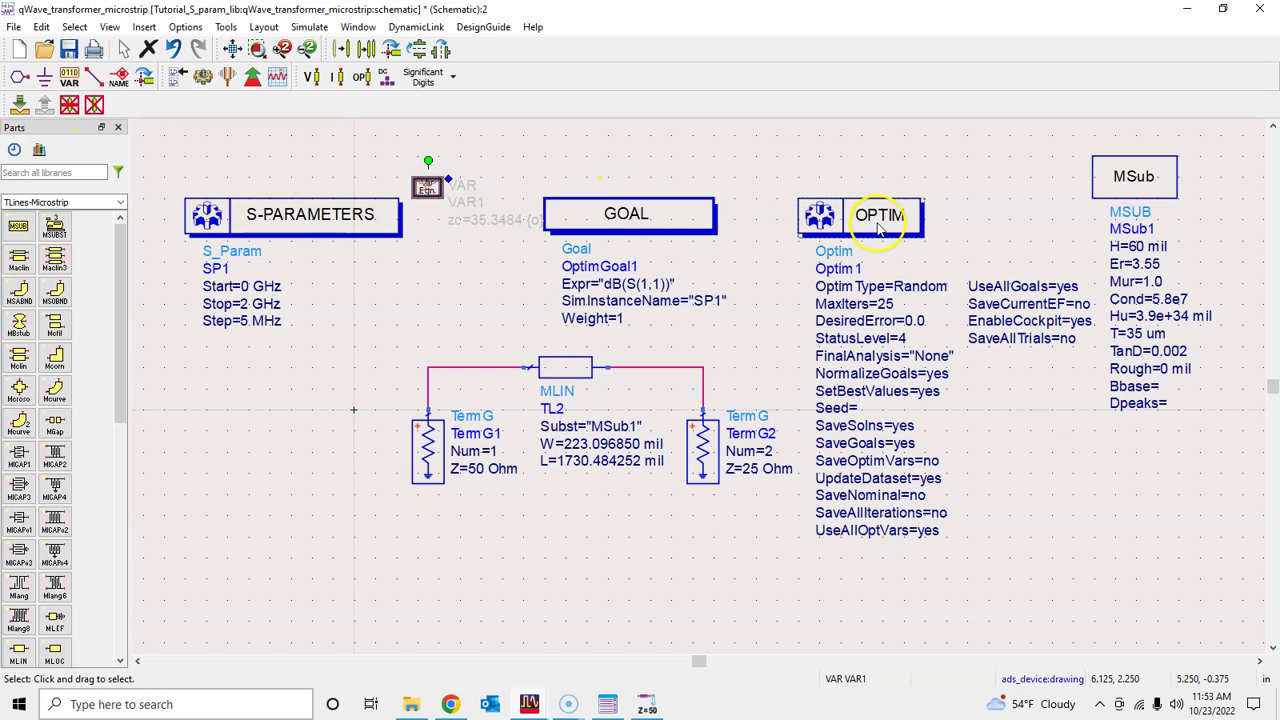
pyautogui.click(876, 222)
pyautogui.click(94, 104)
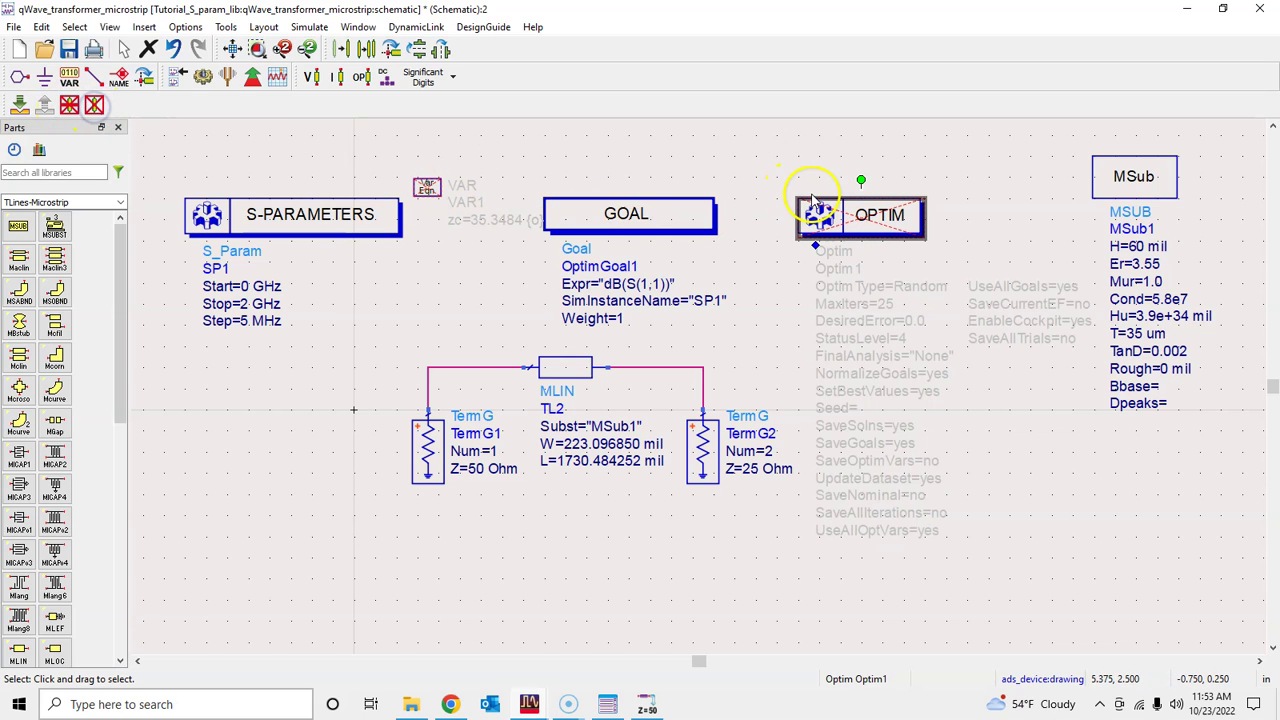
pyautogui.moveTo(1107, 178); pyautogui.dragTo(1107, 199)
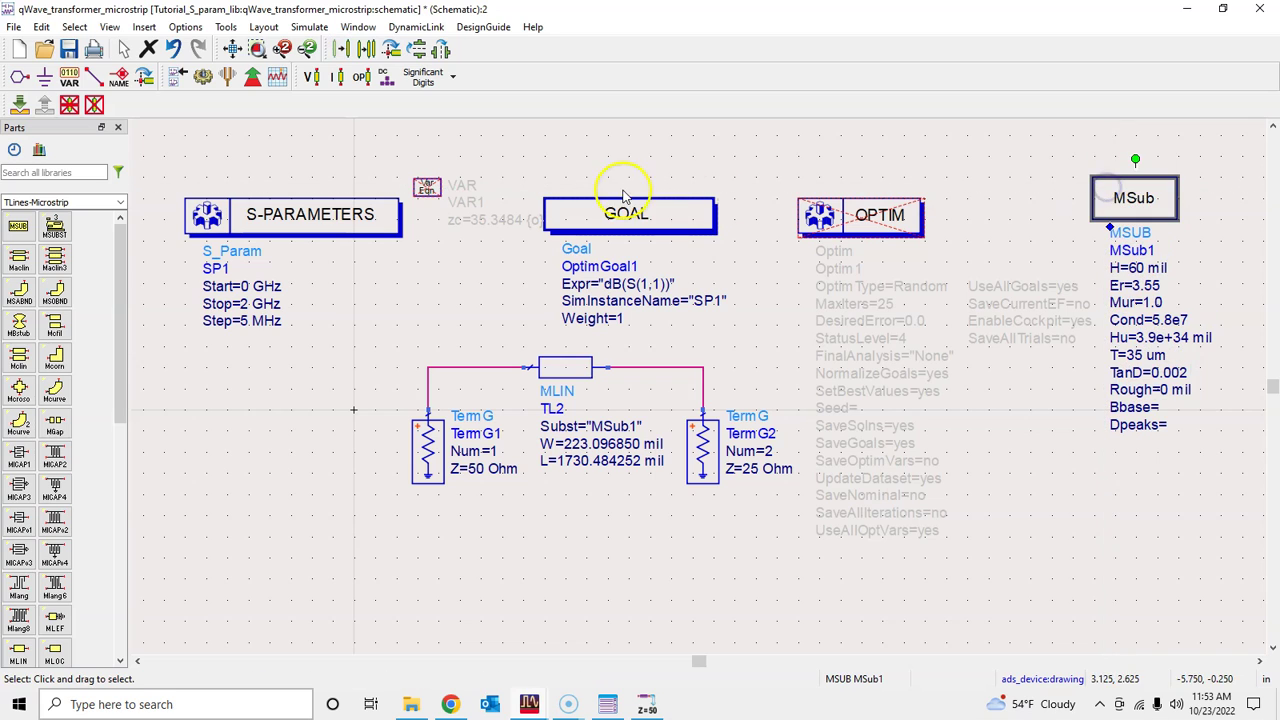
pyautogui.click(626, 216)
pyautogui.click(94, 104)
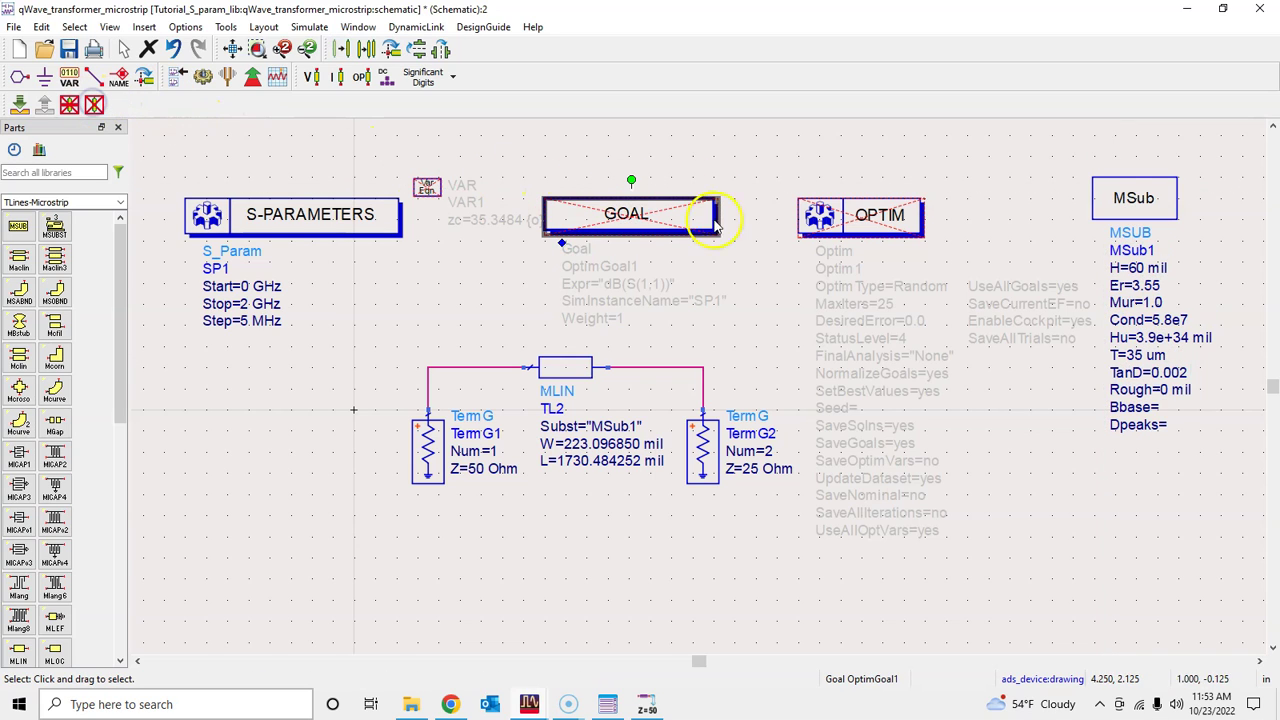
pyautogui.click(790, 178)
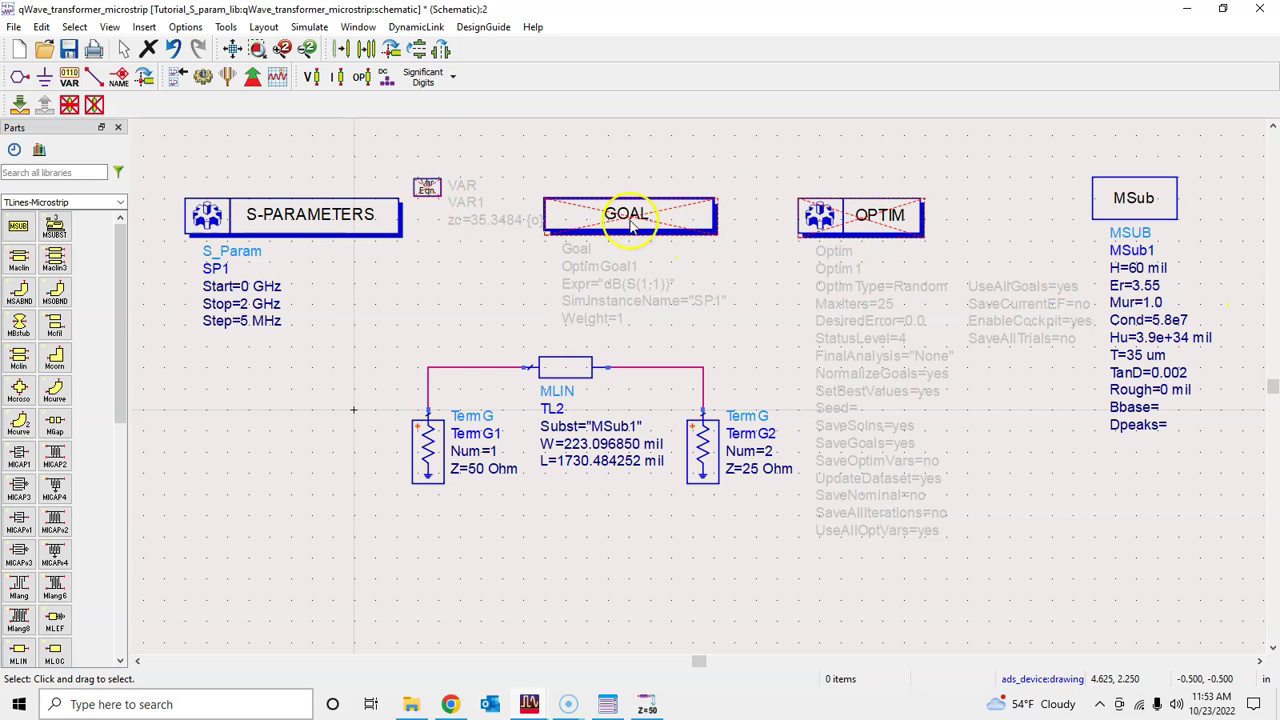
# - Move the MSub1 substrate block slightly lower beside the Optim parameters and save the schematic
pyautogui.moveTo(1134, 204); pyautogui.dragTo(1145, 247)
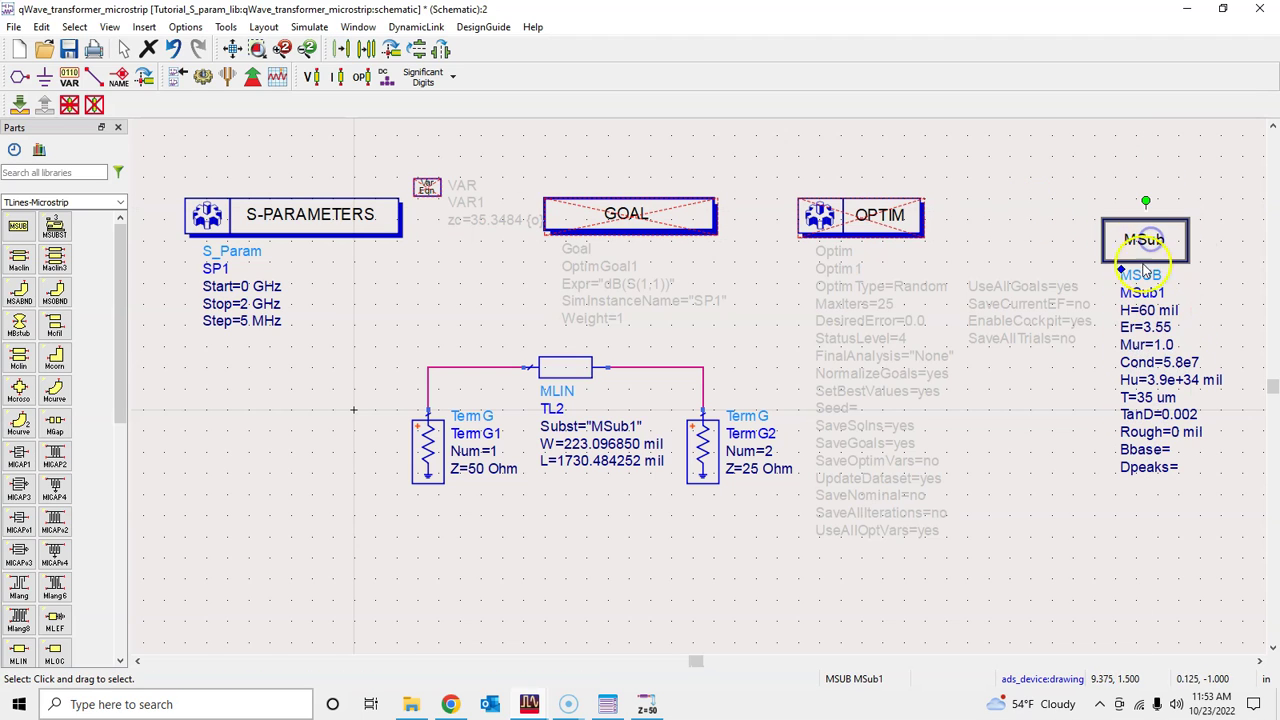
pyautogui.click(706, 541)
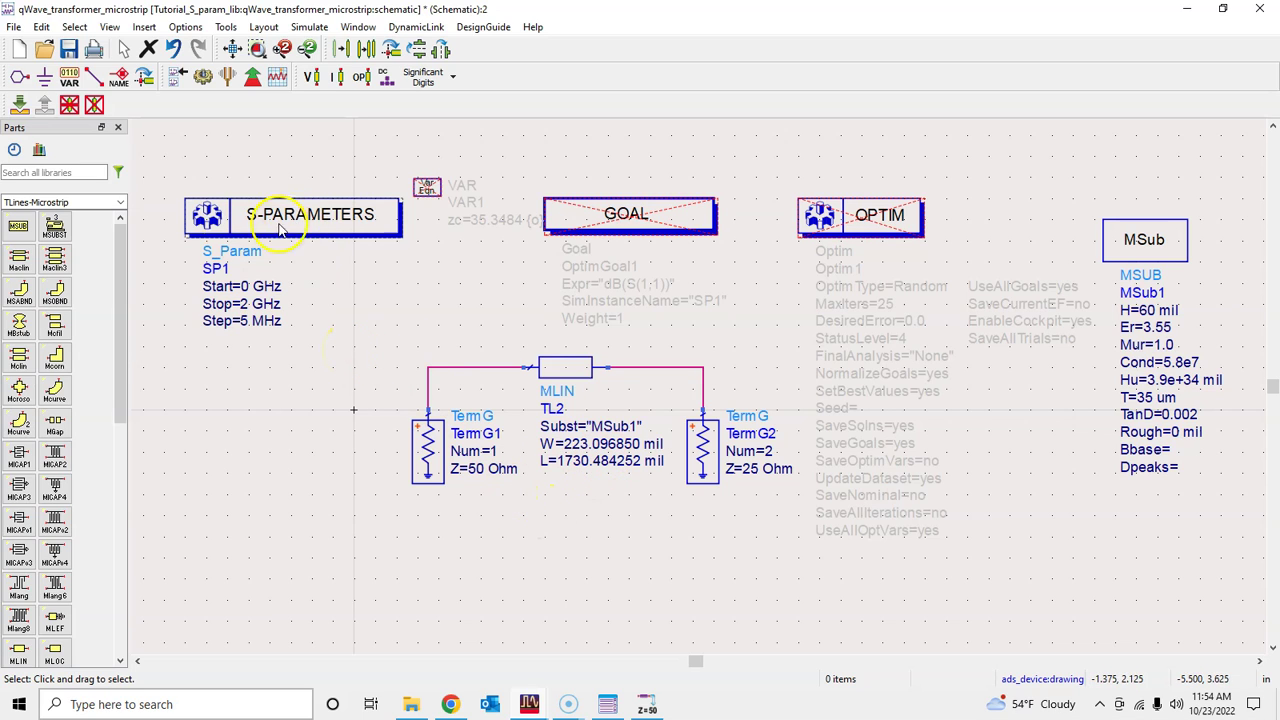
pyautogui.click(68, 49)
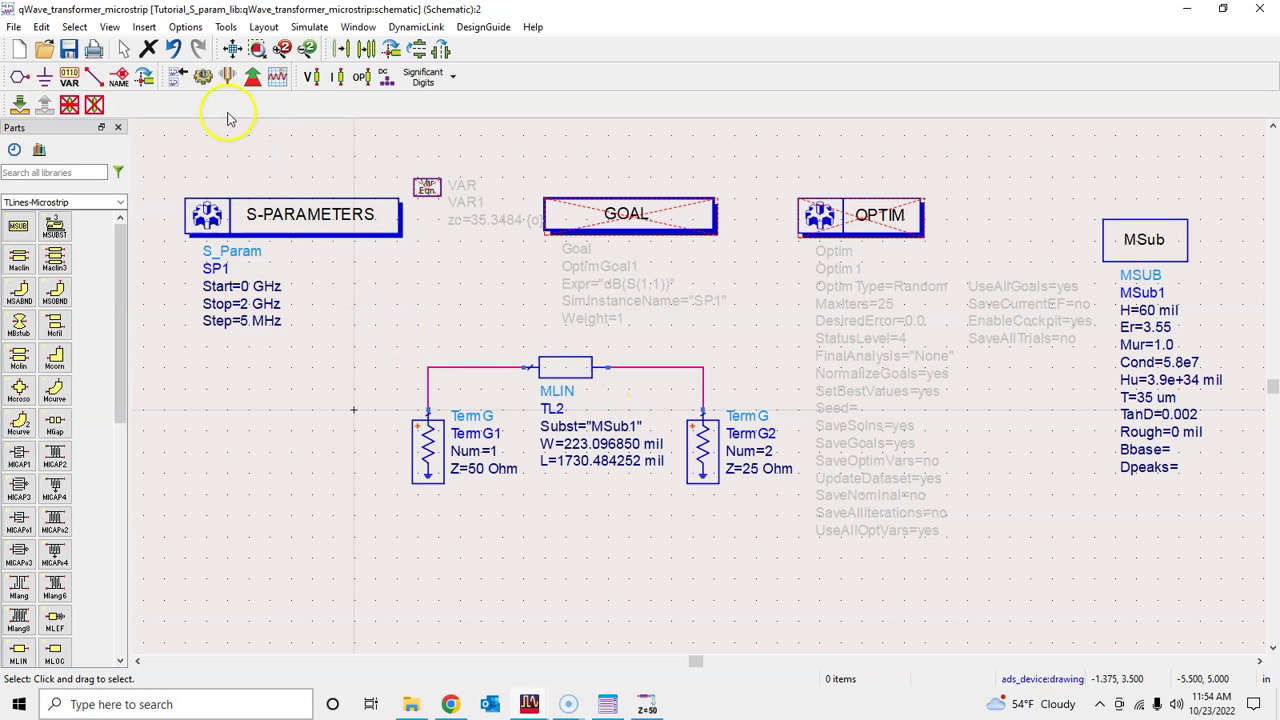
# - Simulate the microstrip schematic and add a rectangular plot of S(1,1) in dB to the data display
pyautogui.click(203, 82)
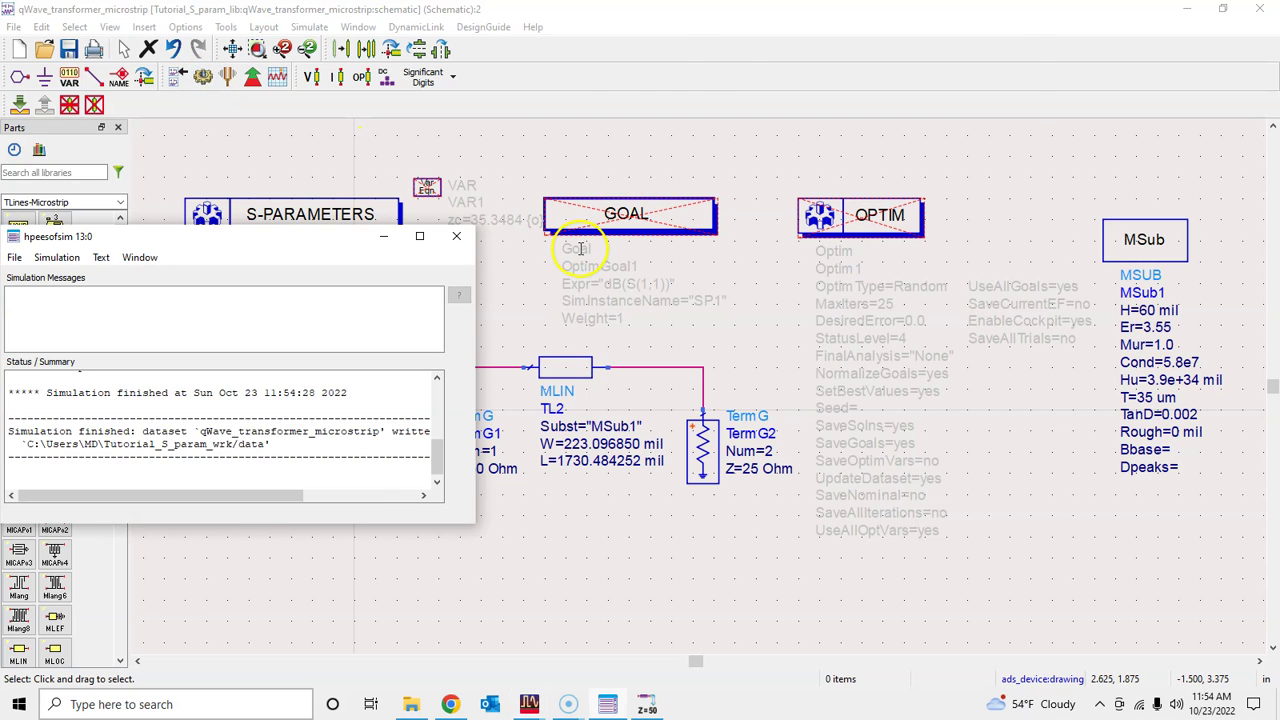
pyautogui.click(568, 141)
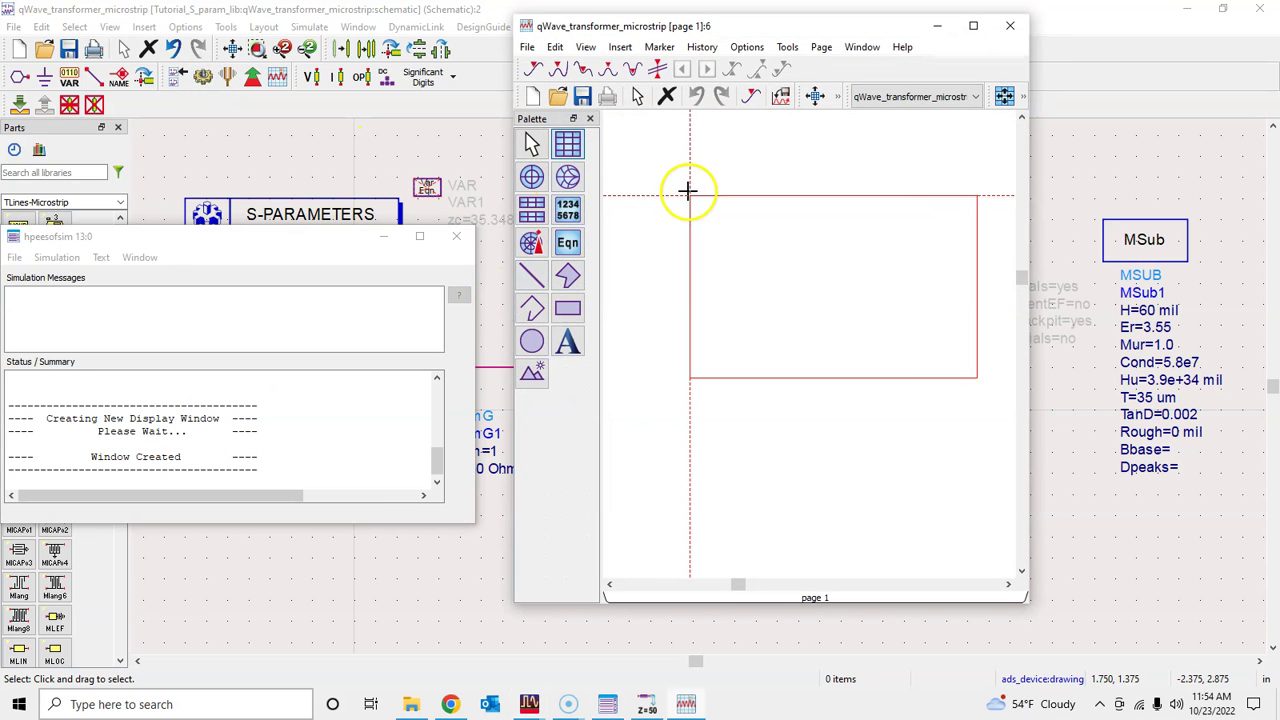
pyautogui.click(689, 191)
pyautogui.click(506, 408)
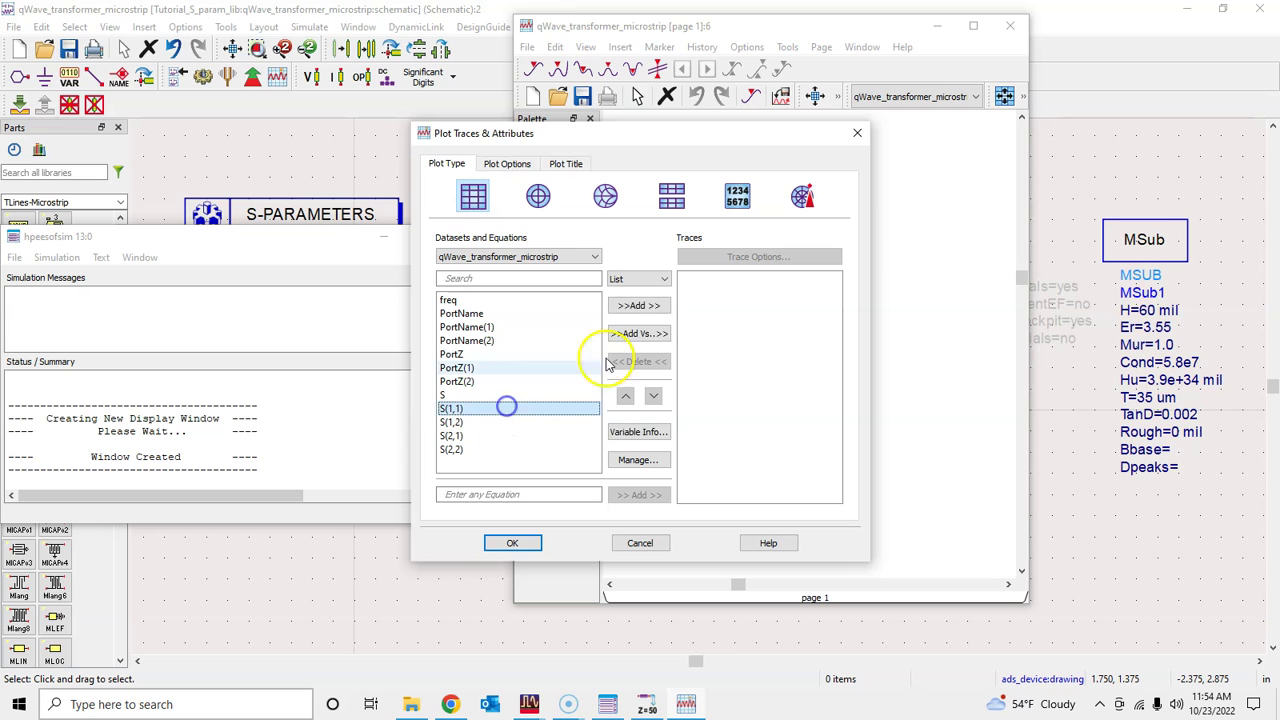
pyautogui.click(638, 305)
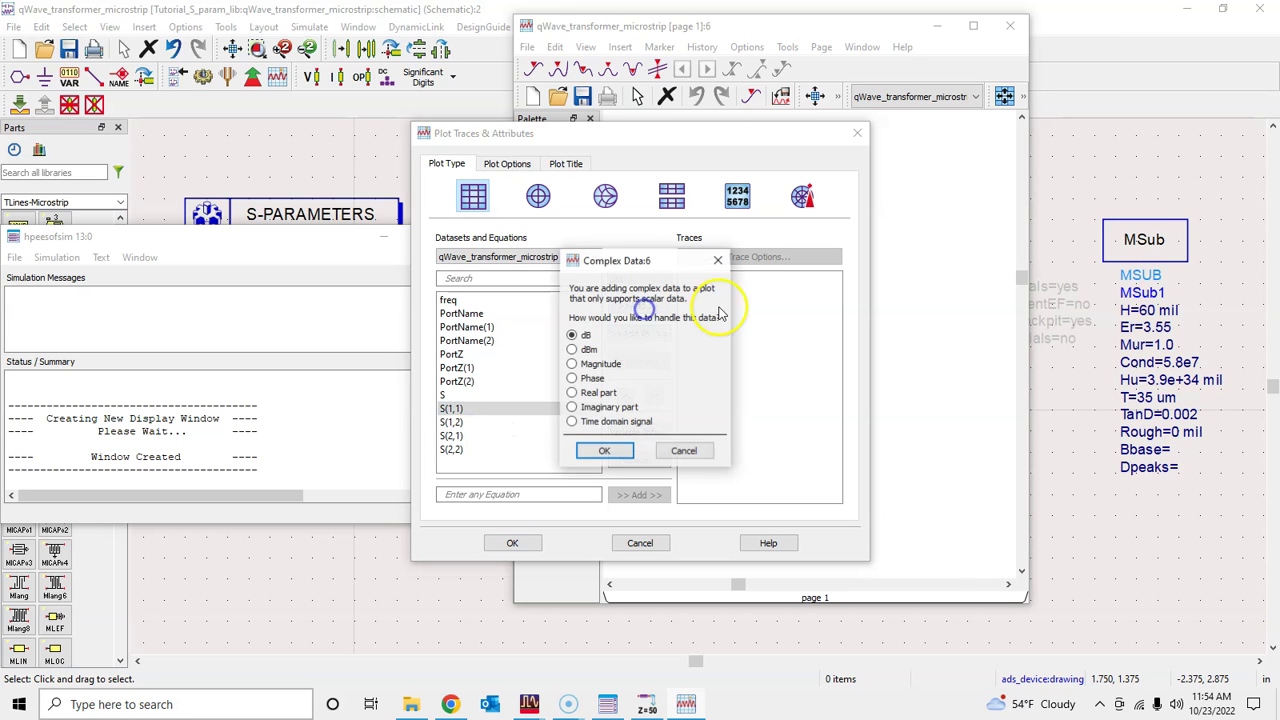
pyautogui.click(600, 450)
pyautogui.click(513, 543)
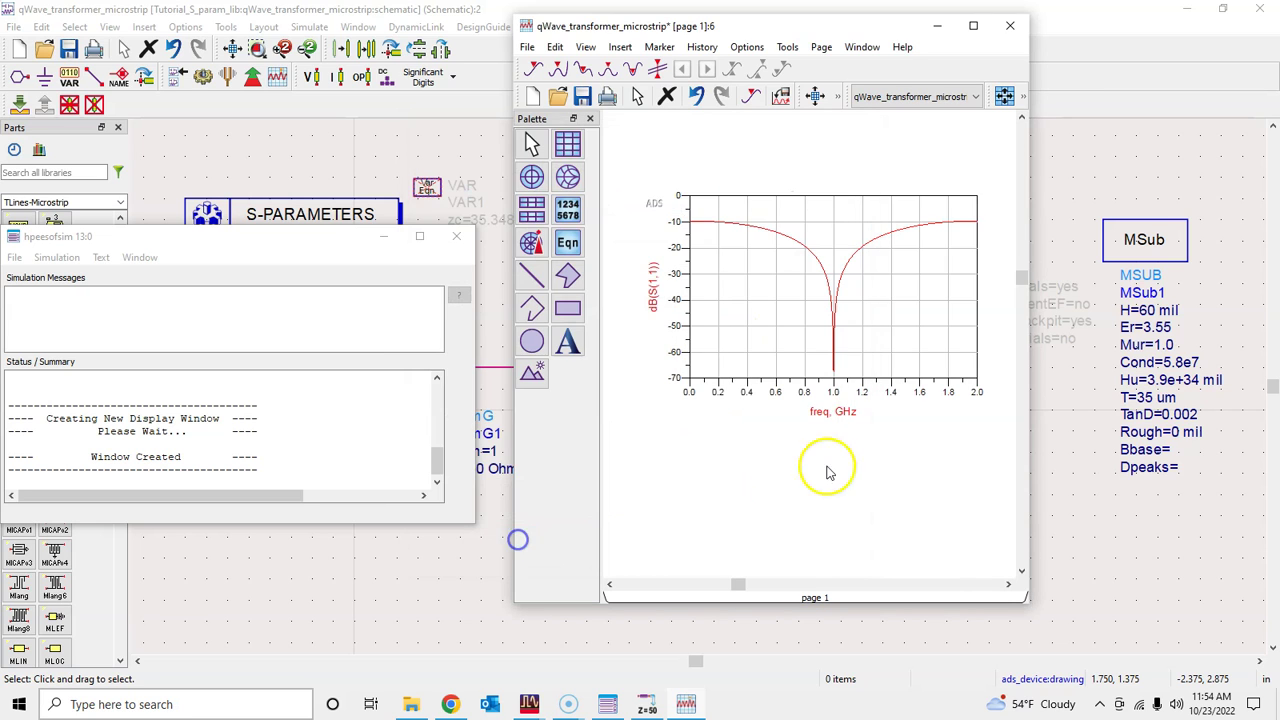
# - Maximize the data display, inspect the S(1,1) curve around its dip near 1 GHz, and save the display
pyautogui.click(973, 27)
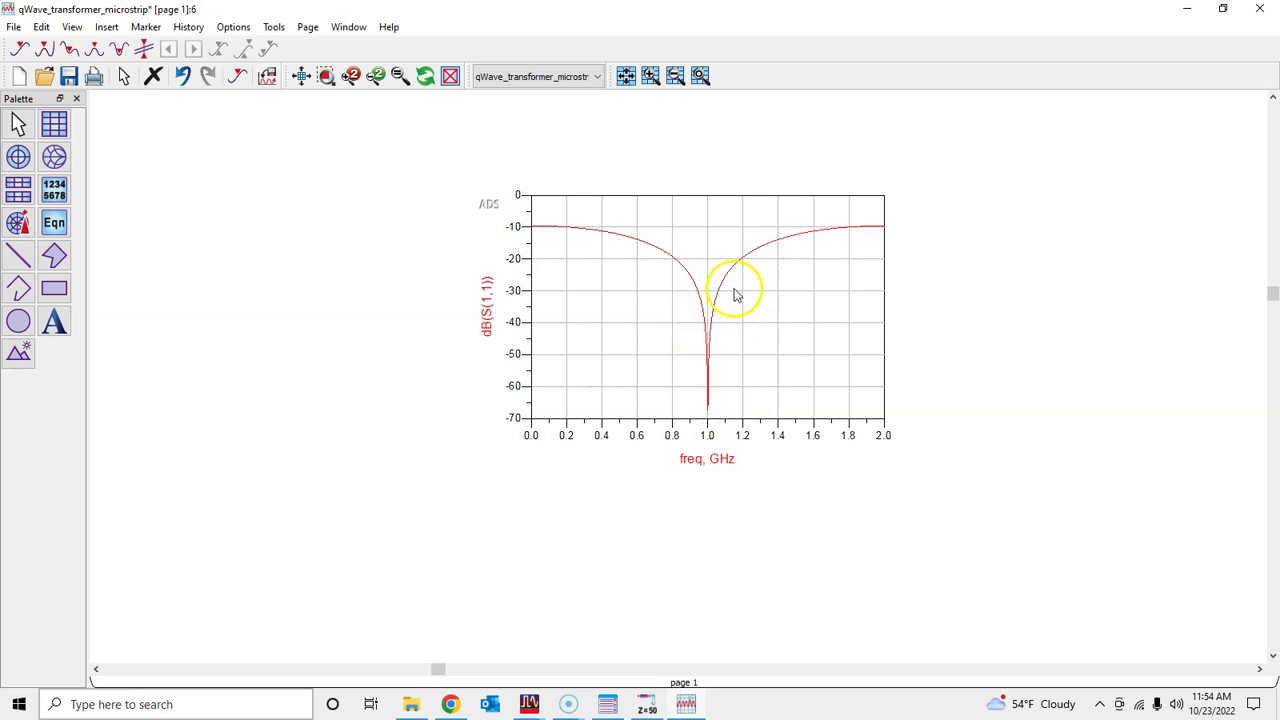
pyautogui.moveTo(727, 290)
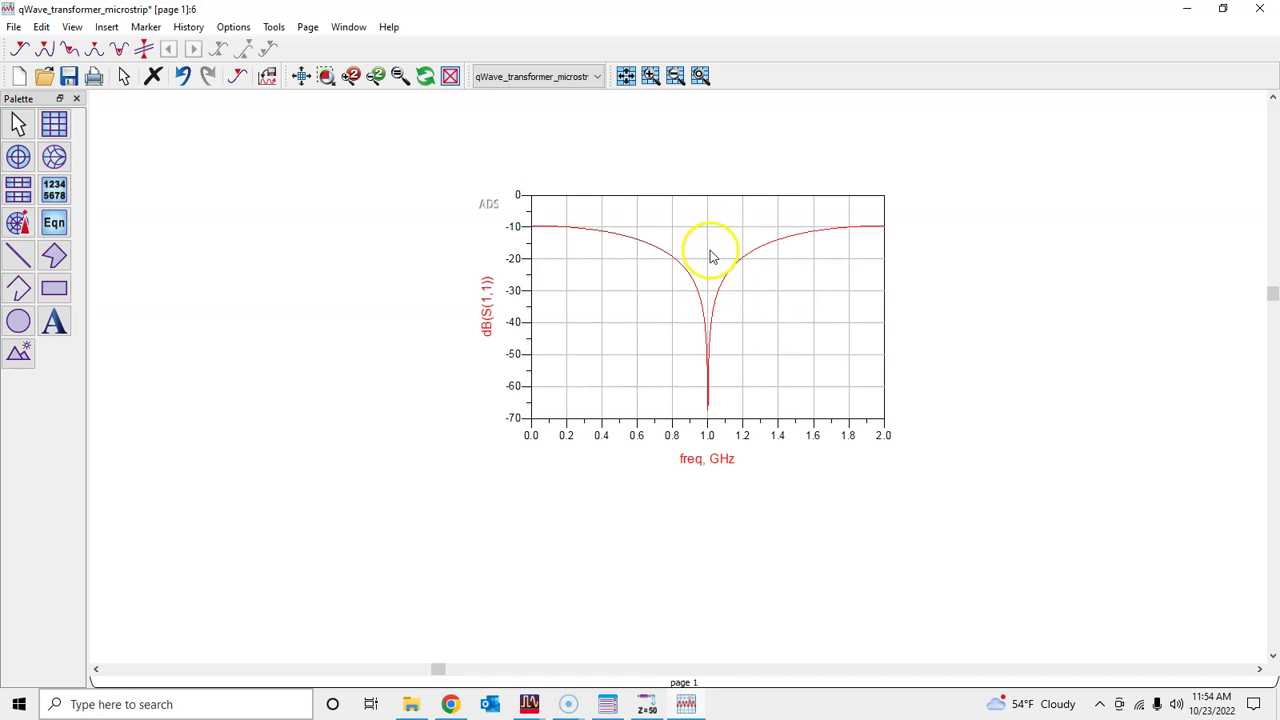
pyautogui.moveTo(712, 381)
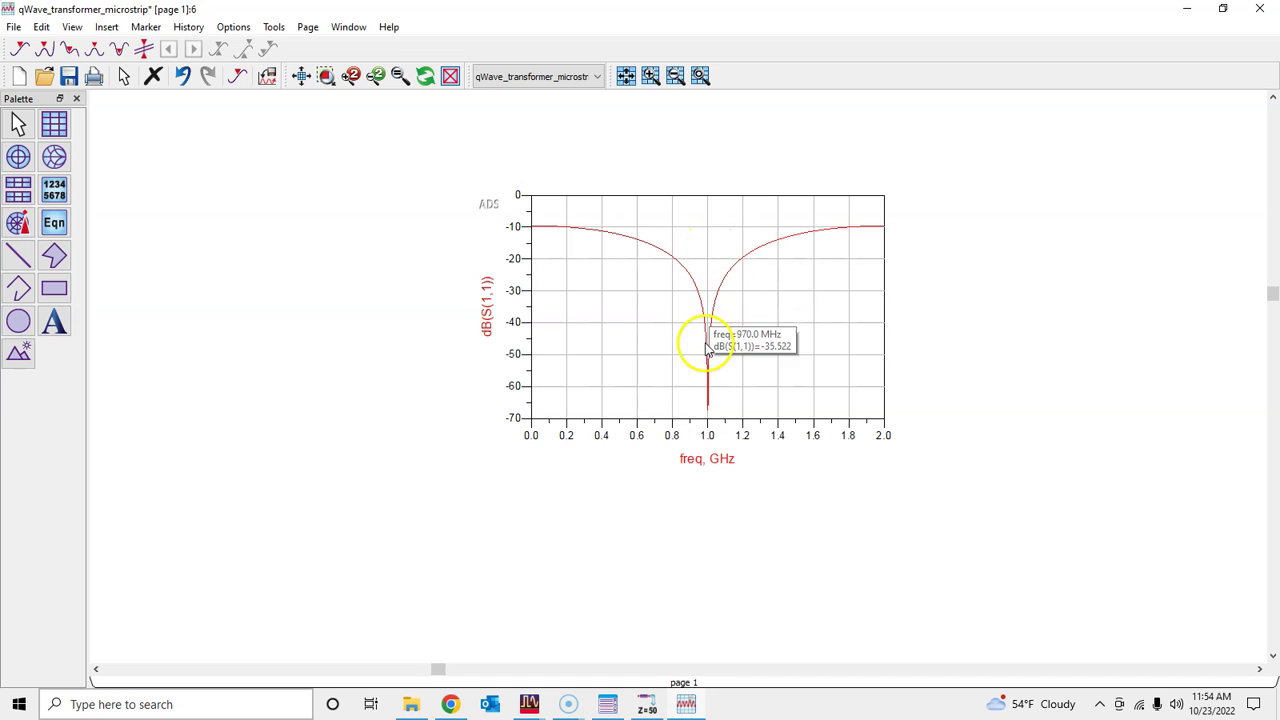
pyautogui.moveTo(716, 316)
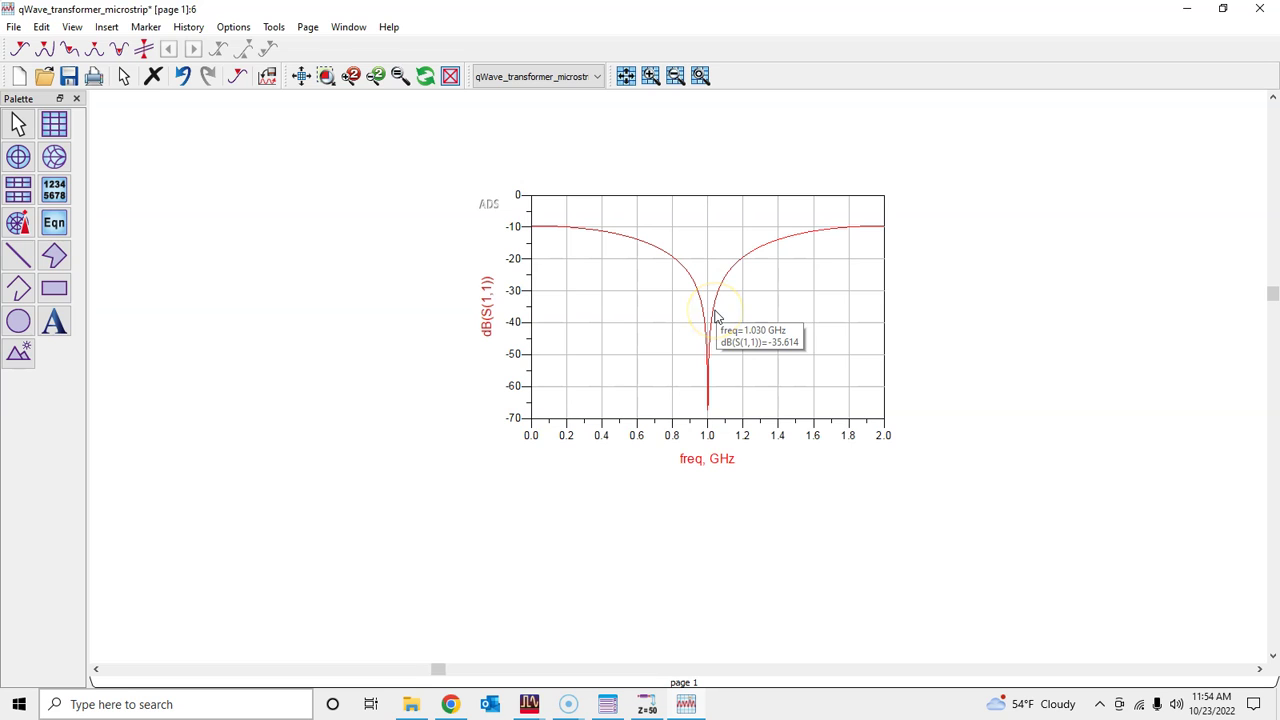
pyautogui.click(70, 78)
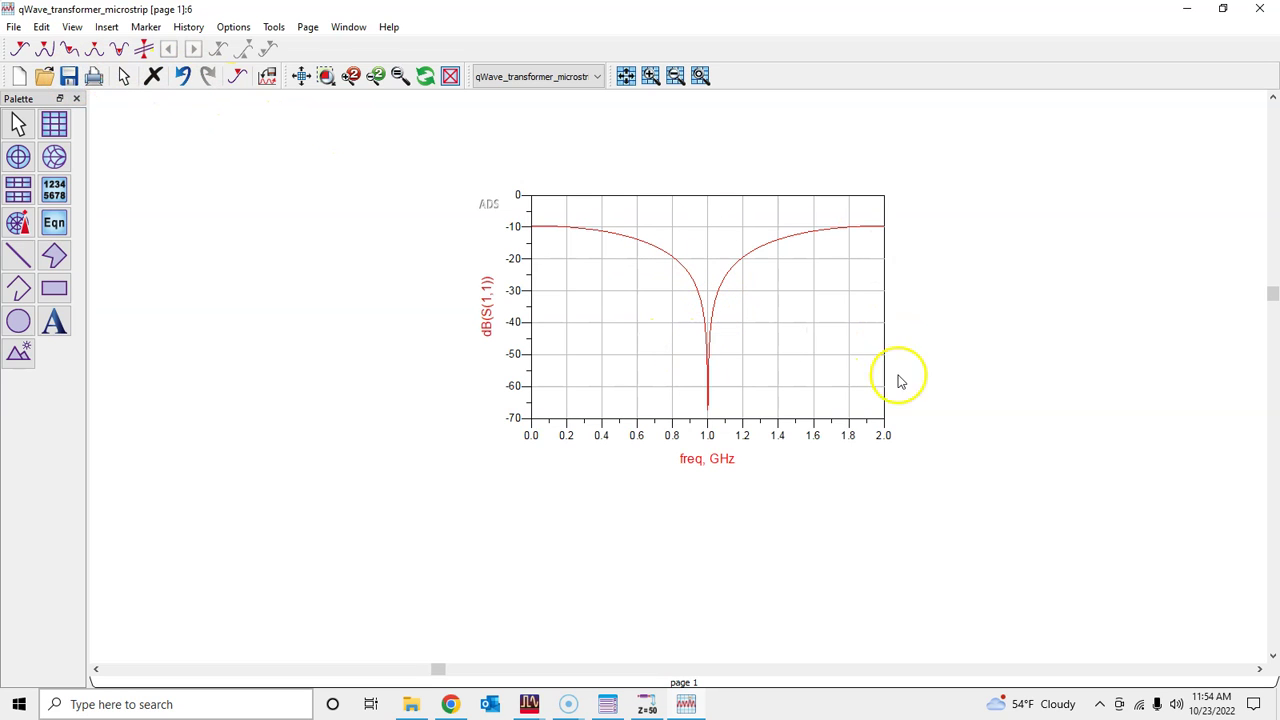
# - Fit the S(1,1) plot to the data display window and compare it with the microstrip schematic
pyautogui.click(299, 78)
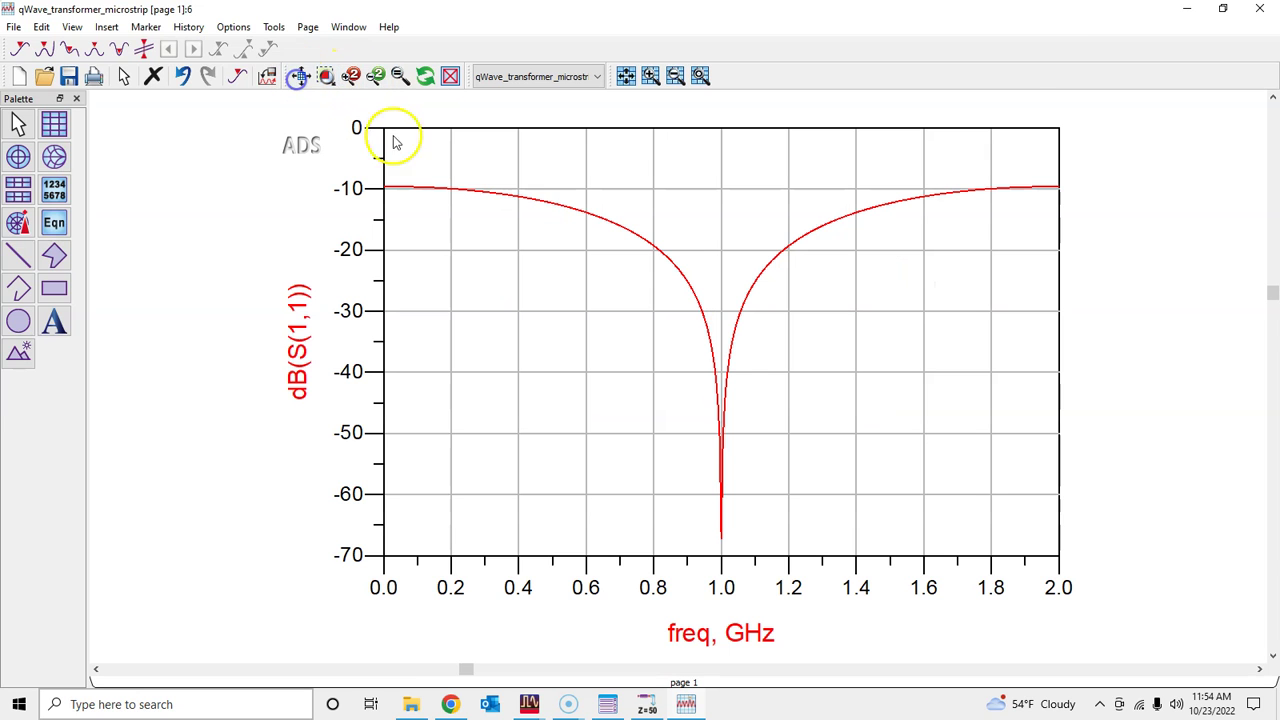
pyautogui.click(1187, 8)
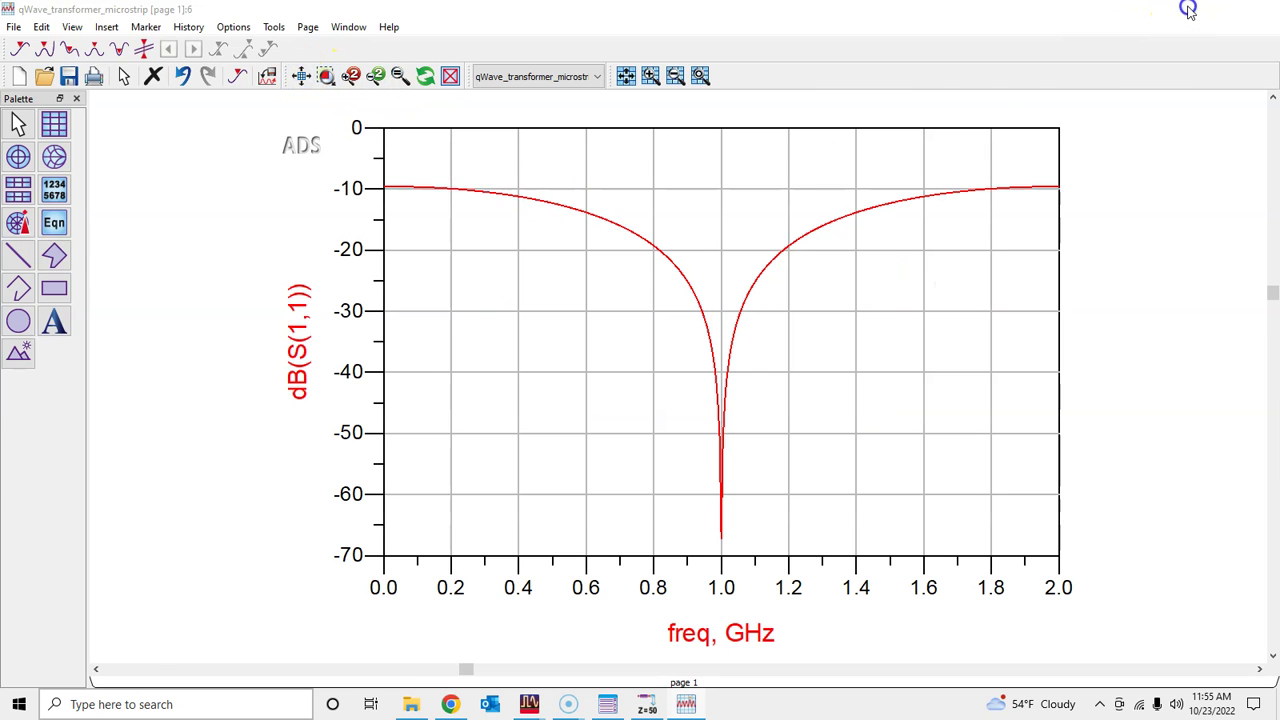
pyautogui.click(383, 237)
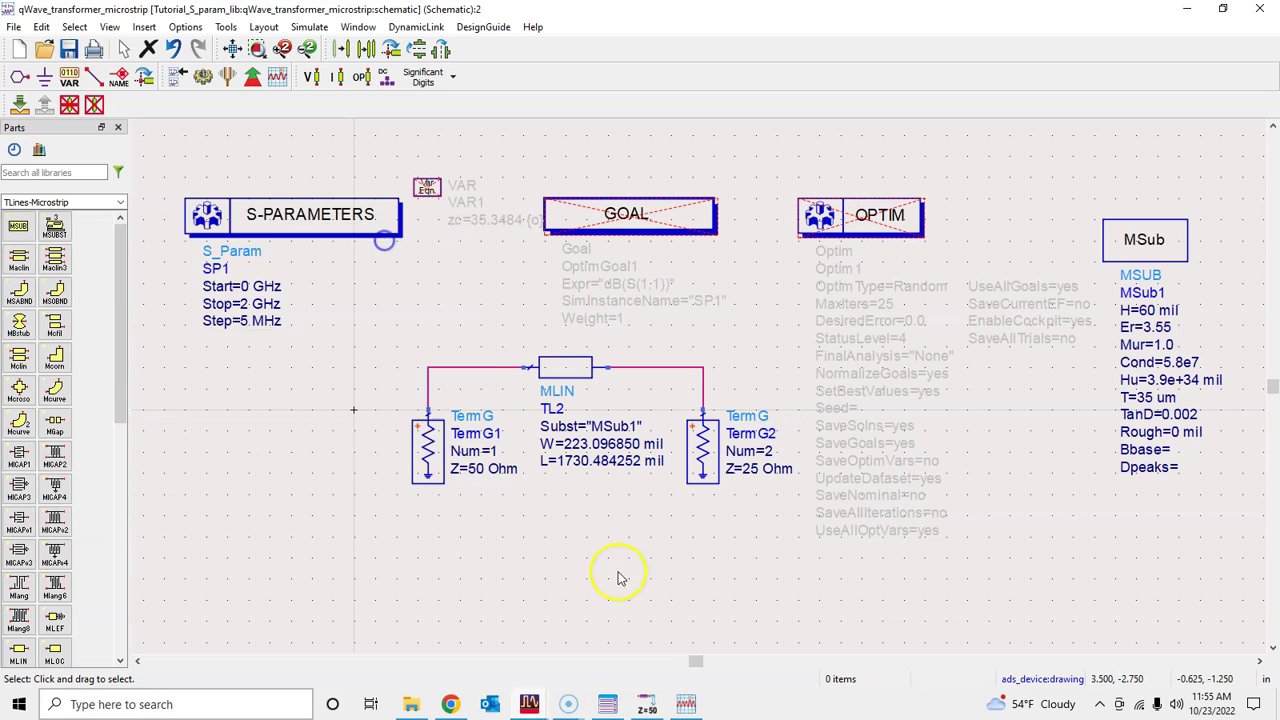
pyautogui.click(686, 704)
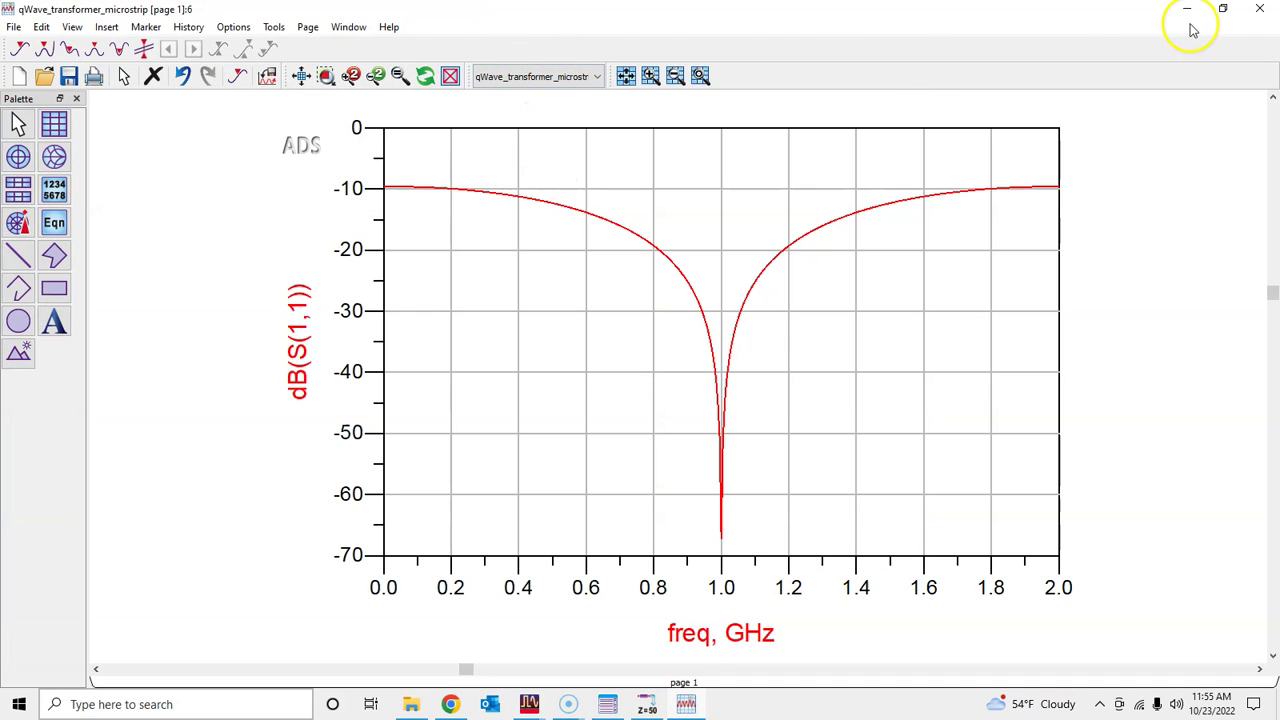
# - Shrink the data display to a floating window and reposition it over the schematic to examine the S(1,1) curve alongside the MLIN circuit
pyautogui.click(1224, 9)
pyautogui.moveTo(777, 15); pyautogui.dragTo(1018, 25)
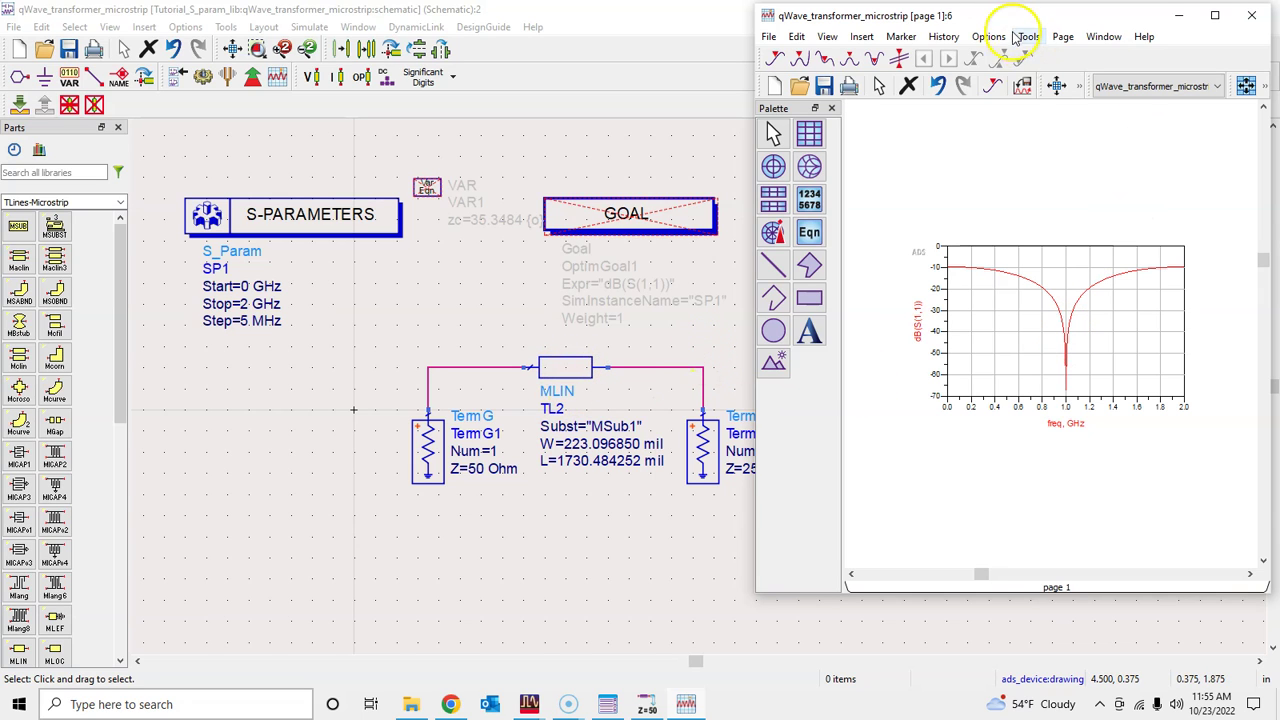
pyautogui.moveTo(1011, 23); pyautogui.dragTo(701, 26)
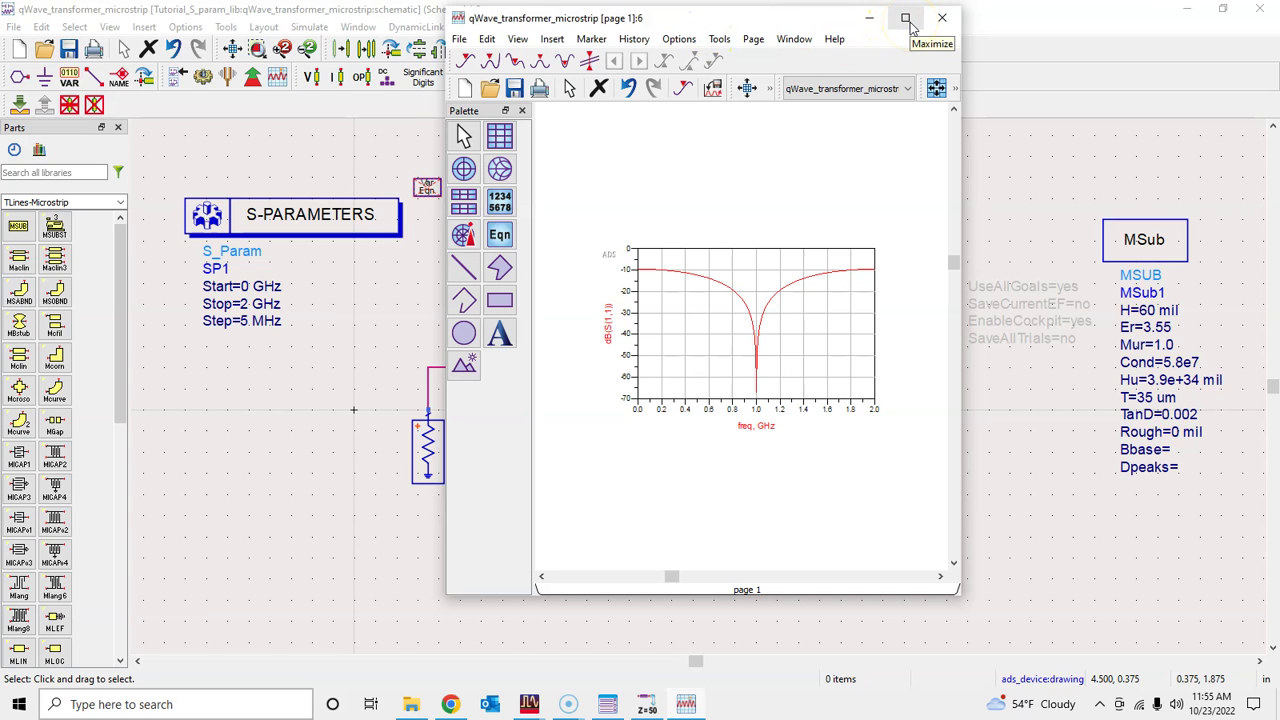
pyautogui.click(869, 18)
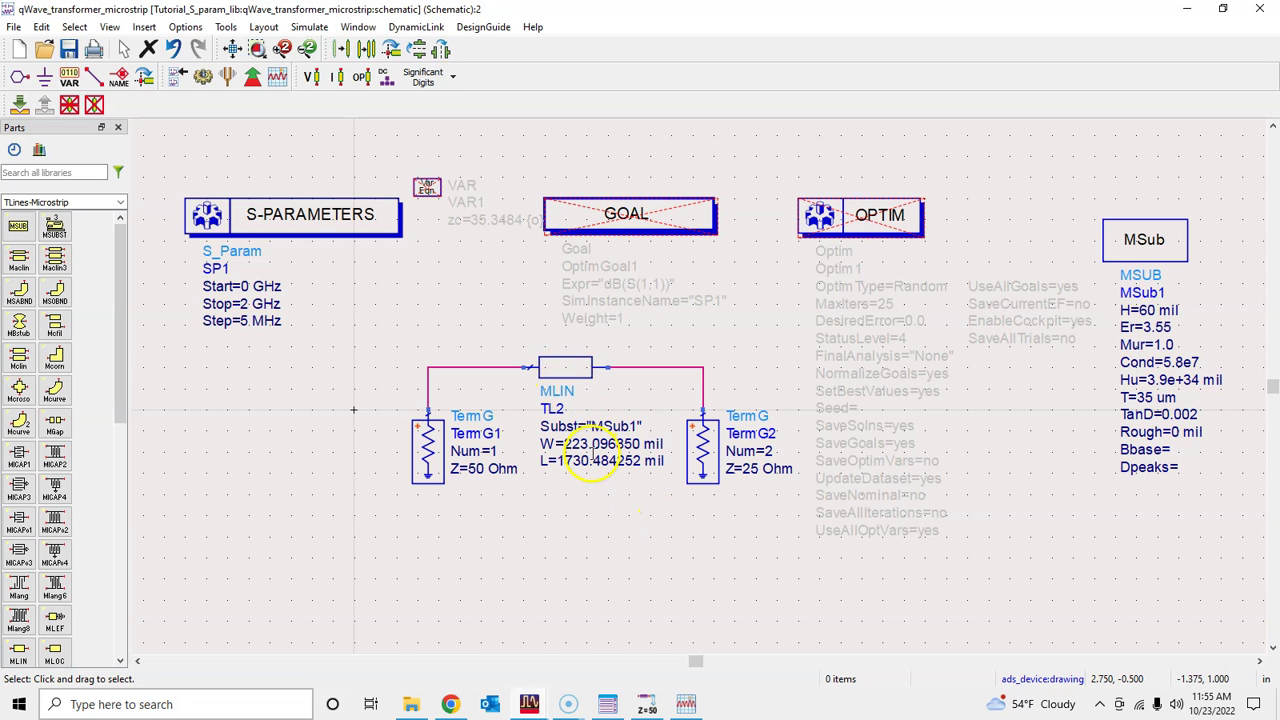
pyautogui.click(686, 706)
pyautogui.moveTo(721, 18); pyautogui.dragTo(1007, 28)
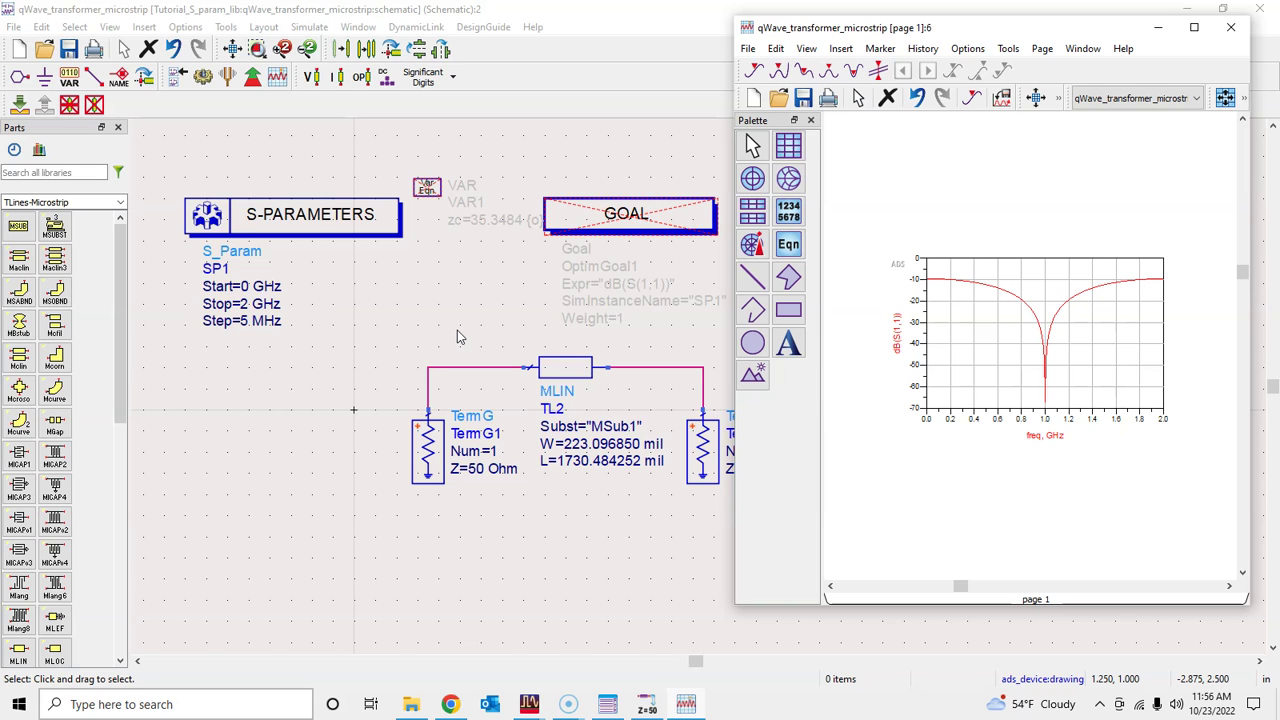
pyautogui.moveTo(903, 28); pyautogui.dragTo(680, 40)
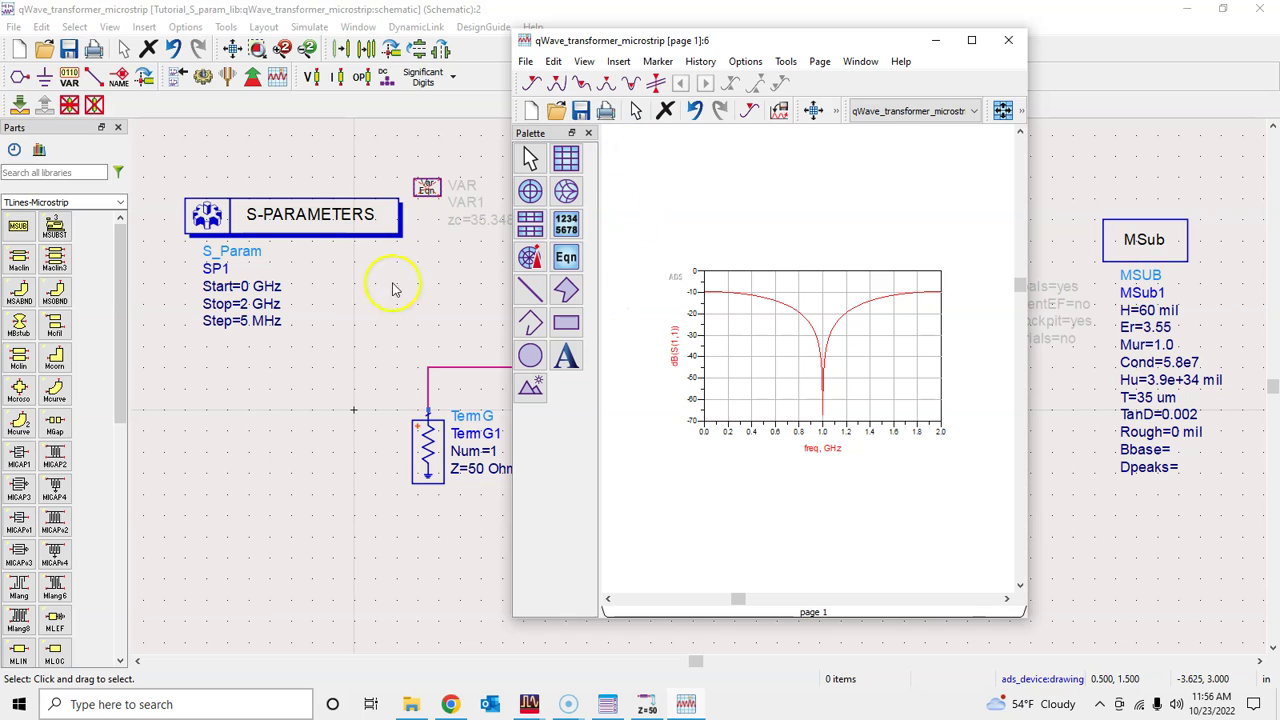